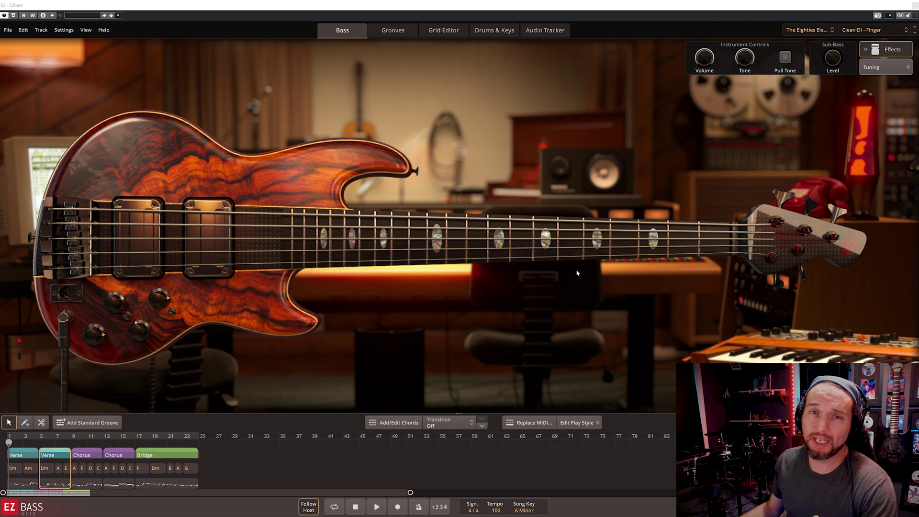
# Play the song with the Clean DI - Finger preset and audition the instrument's Volume control
pyautogui.press('space')
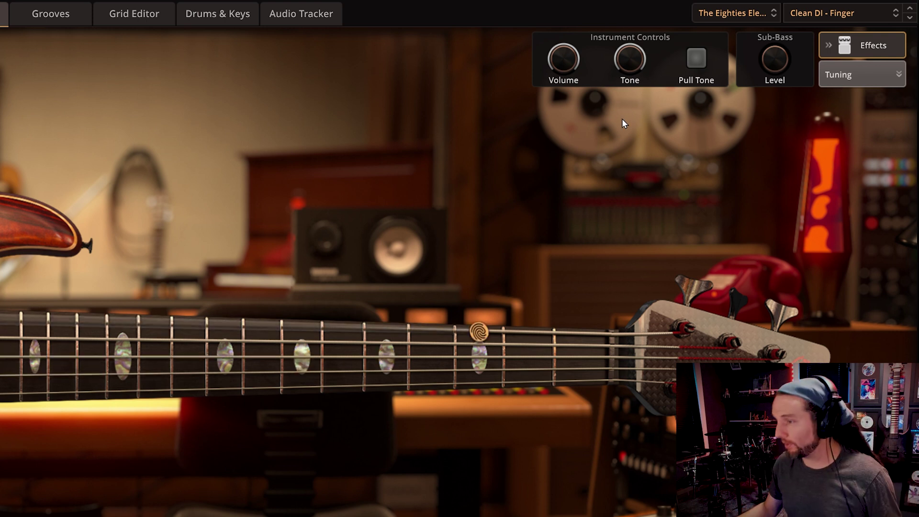
pyautogui.moveTo(564, 64); pyautogui.dragTo(573, 189)
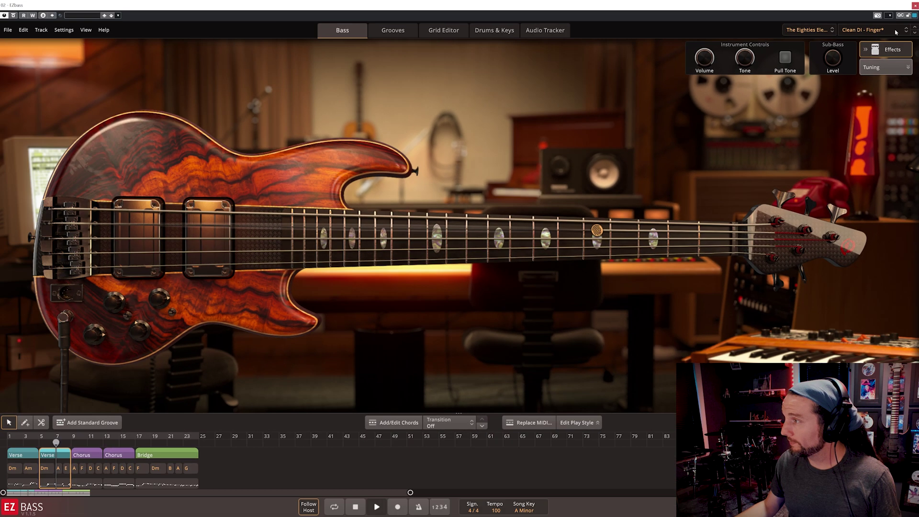
# In the Cubase mixer, set the EZdrummer 3 01 fader to -12.2, and reopen the EZbass 01 instrument
pyautogui.click(916, 6)
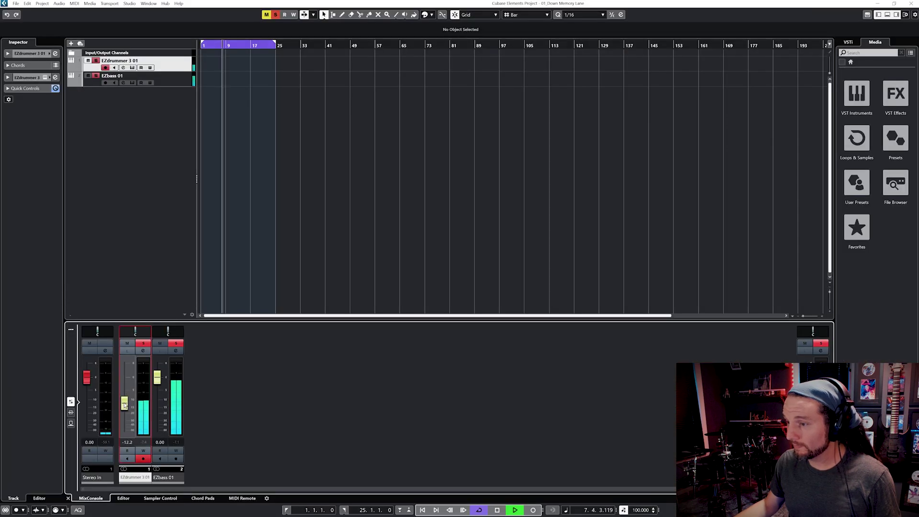
pyautogui.click(134, 82)
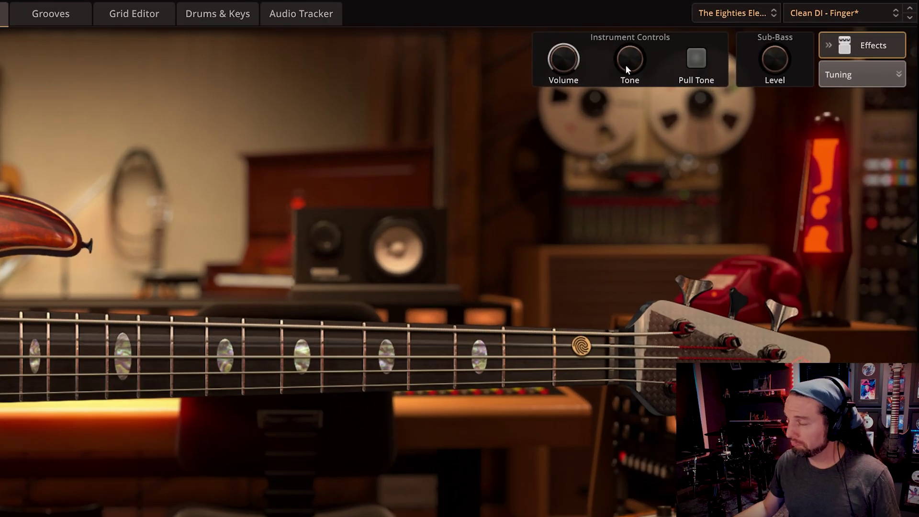
# Audition the instrument's Tone control, and compare the sound with Pull Tone on and off
pyautogui.moveTo(628, 65)
pyautogui.mouseDown()
pyautogui.moveTo(627, 31)
pyautogui.moveTo(629, 53)
pyautogui.mouseUp()
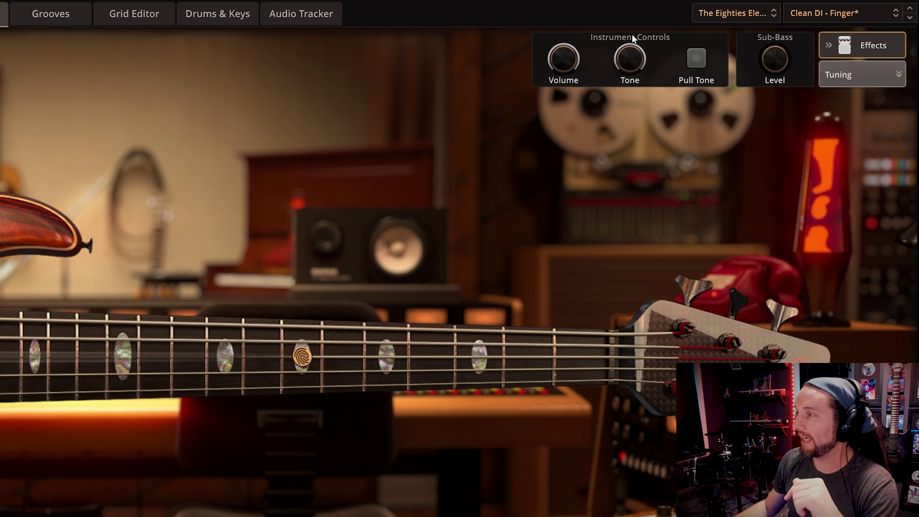
pyautogui.click(697, 59)
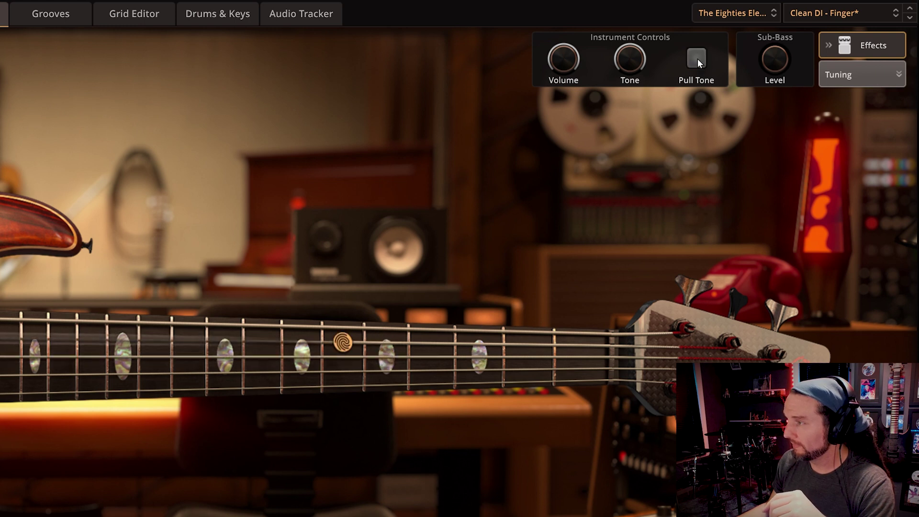
pyautogui.click(697, 59)
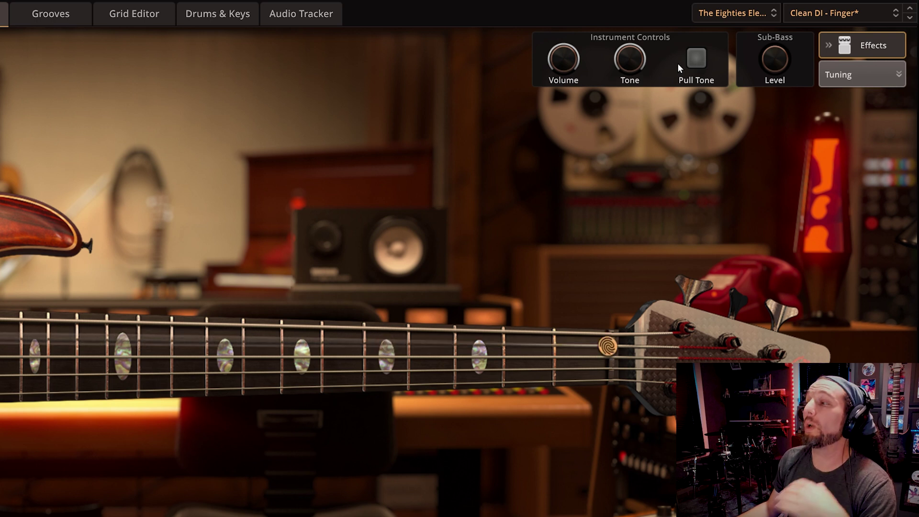
pyautogui.click(694, 62)
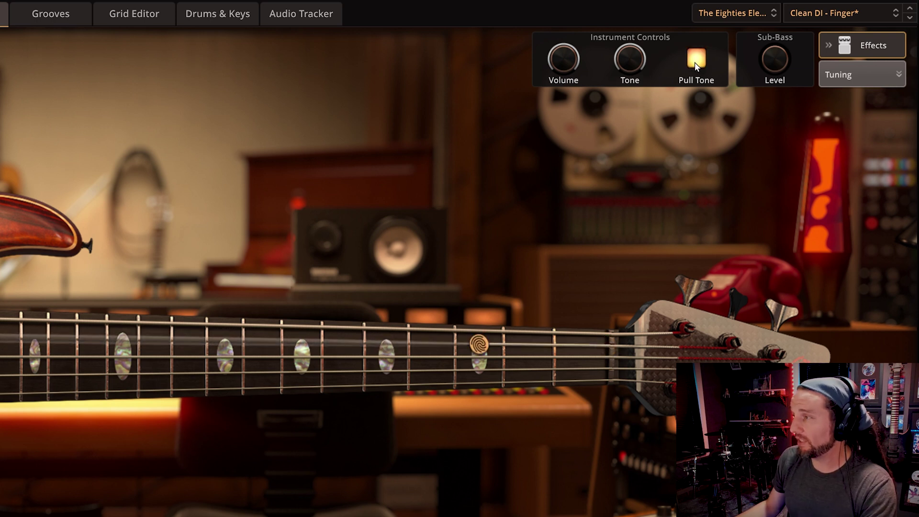
pyautogui.click(692, 68)
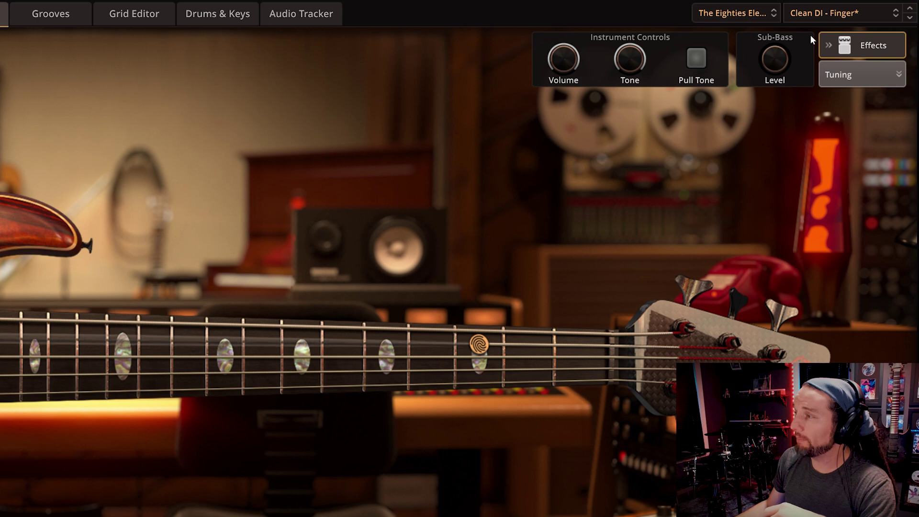
# Audition different Sub-Bass levels and return the level to 0.0%
pyautogui.moveTo(772, 67)
pyautogui.mouseDown()
pyautogui.moveTo(772, 12)
pyautogui.moveTo(770, 88)
pyautogui.mouseUp()
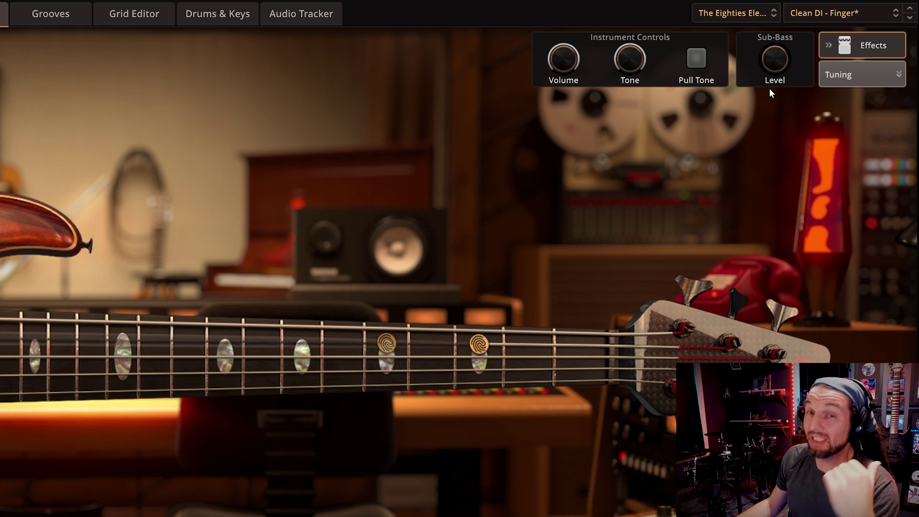
pyautogui.moveTo(769, 89); pyautogui.dragTo(771, 6)
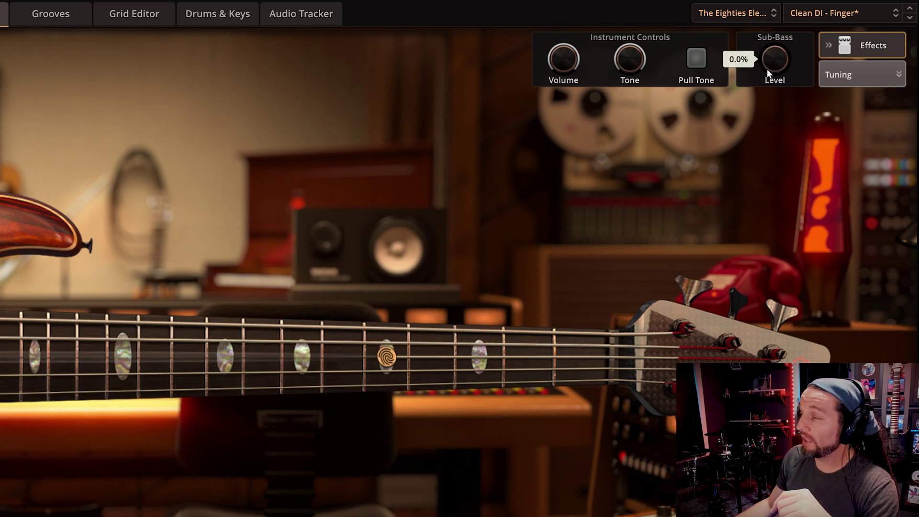
# Load the Firm Bass Reverb - Finger preset and audition low and high compression amounts
pyautogui.click(818, 13)
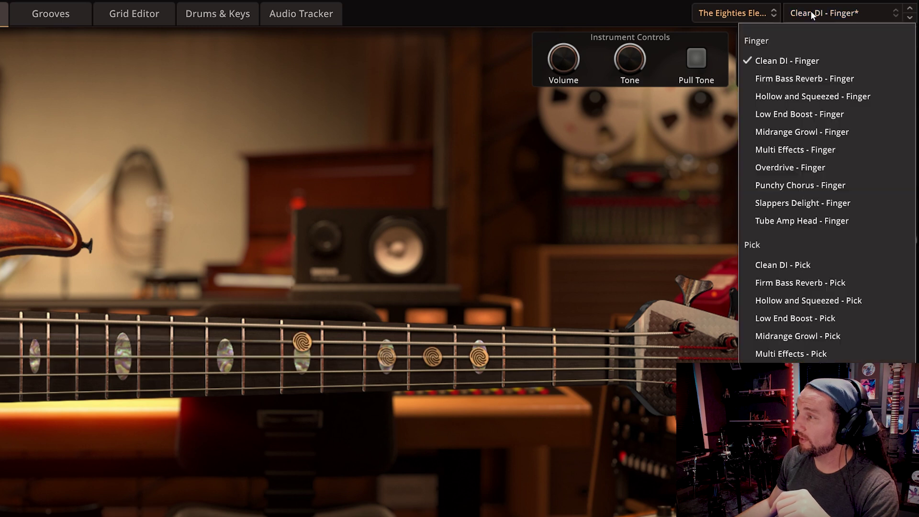
pyautogui.click(826, 75)
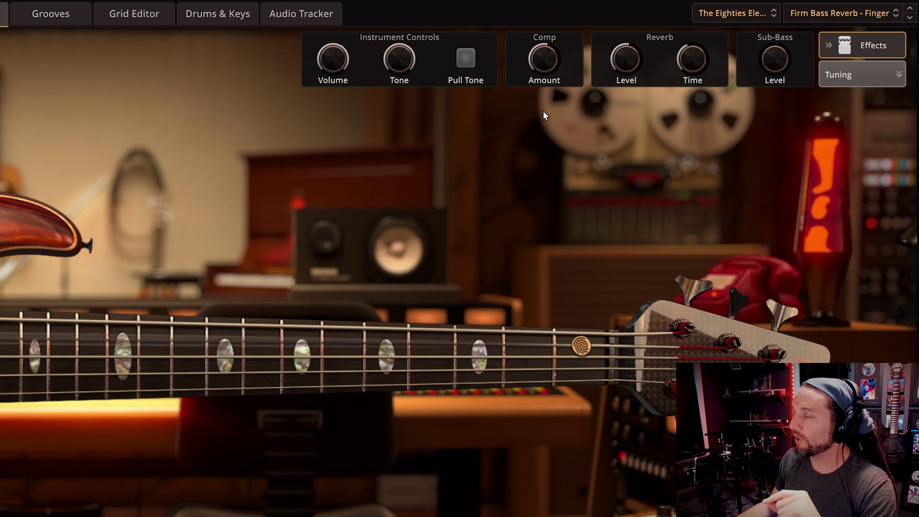
pyautogui.moveTo(552, 62); pyautogui.dragTo(561, 145)
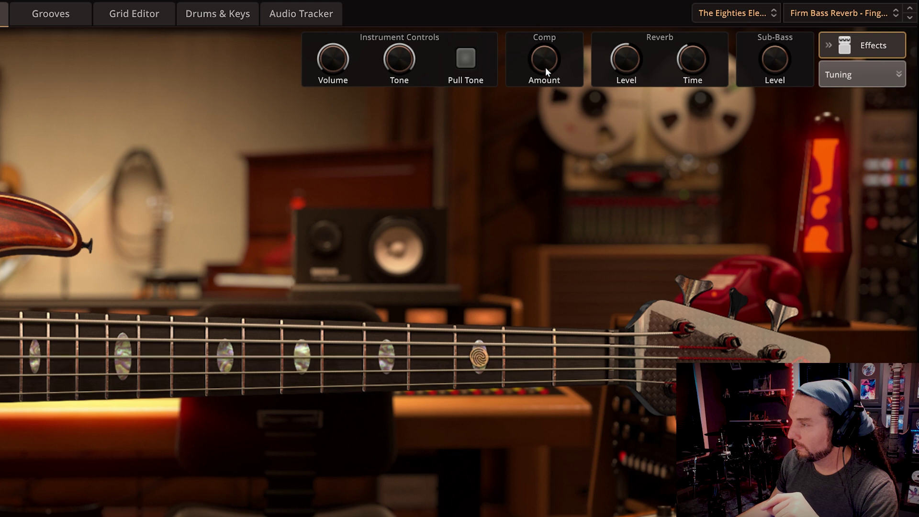
pyautogui.moveTo(542, 65); pyautogui.dragTo(544, 0)
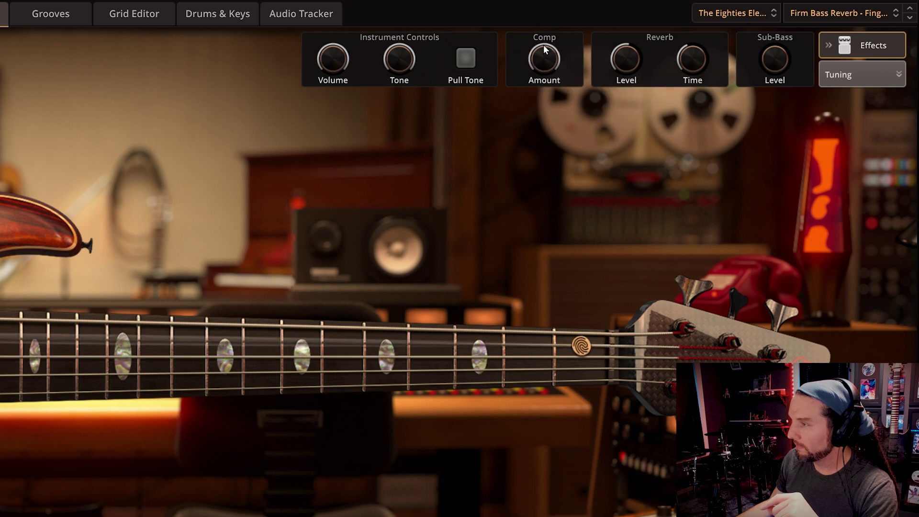
pyautogui.moveTo(544, 48); pyautogui.dragTo(560, 145)
pyautogui.moveTo(543, 67); pyautogui.dragTo(544, 86)
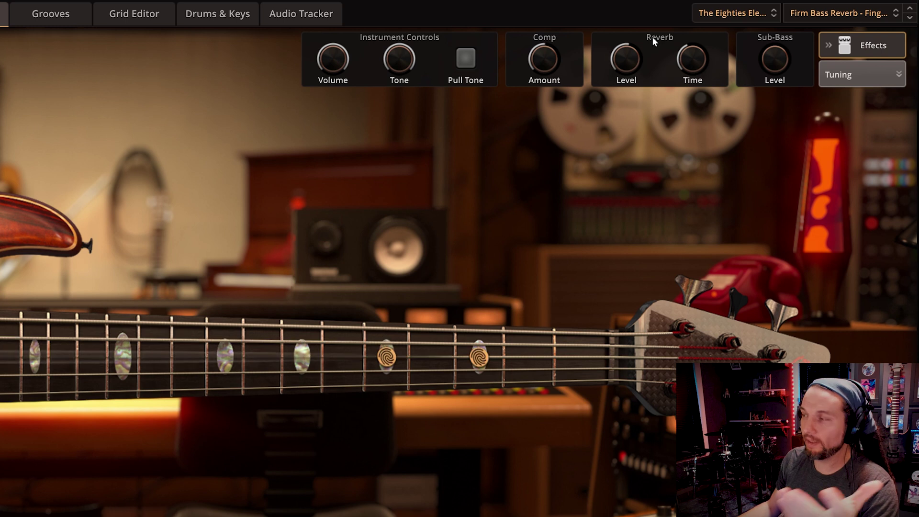
pyautogui.moveTo(543, 58); pyautogui.dragTo(556, 96)
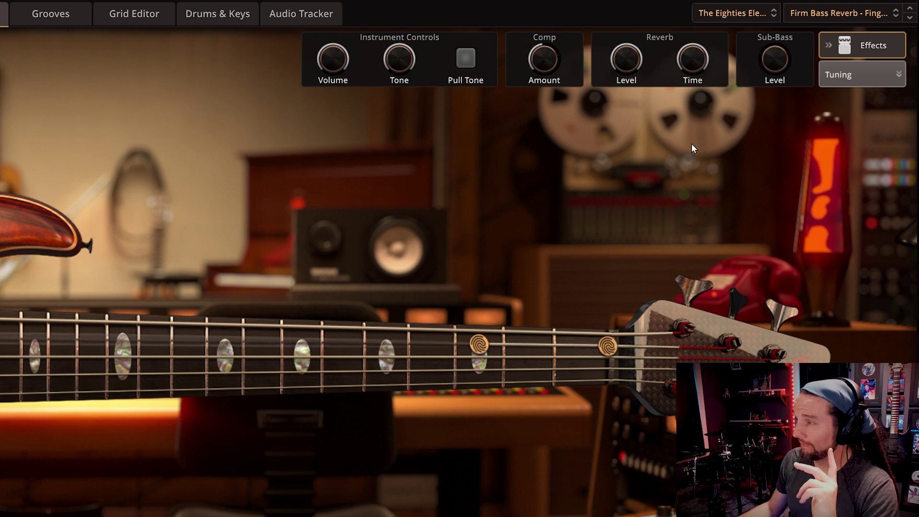
# Audition the Reverb Level and Time controls of the Firm Bass Reverb preset and restore their defaults
pyautogui.moveTo(622, 50); pyautogui.dragTo(656, 73)
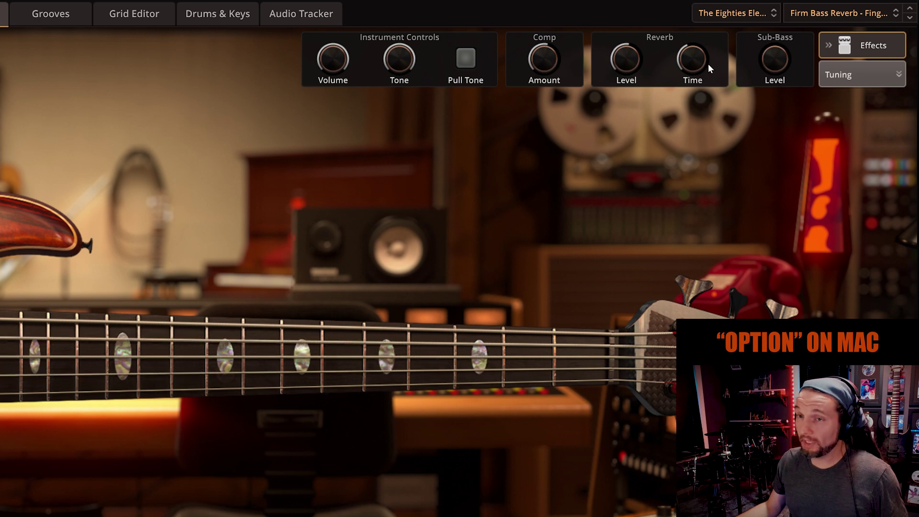
pyautogui.moveTo(628, 64); pyautogui.dragTo(627, 29)
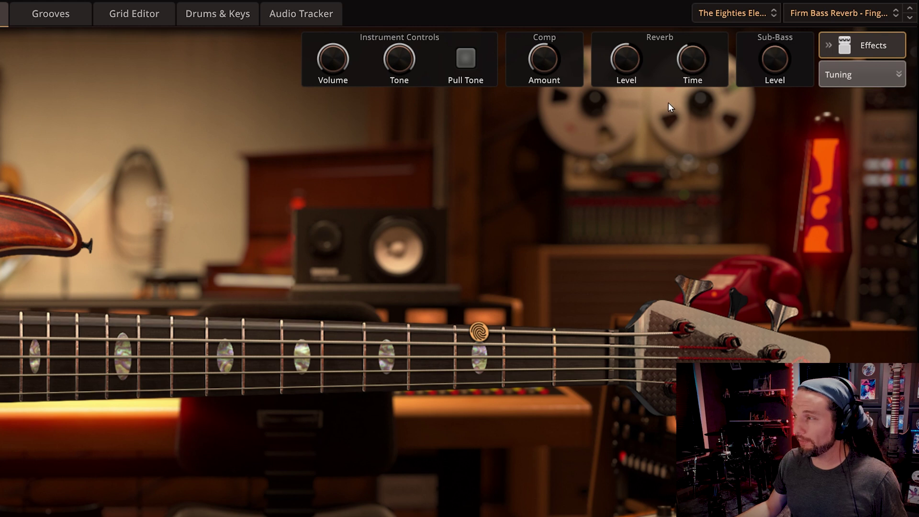
# Load the Hollow and Squeezed - Finger preset and audition different amounts of its Comp control
pyautogui.click(821, 16)
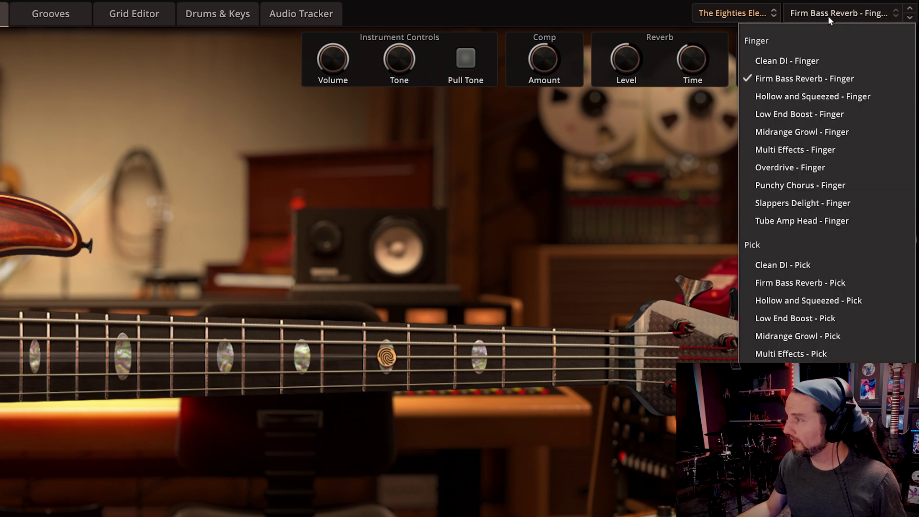
pyautogui.click(824, 93)
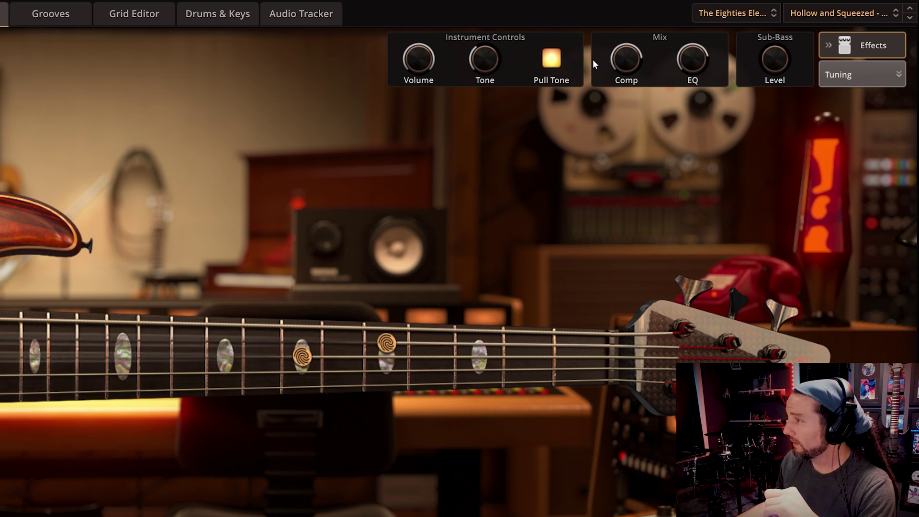
pyautogui.moveTo(631, 61)
pyautogui.mouseDown()
pyautogui.moveTo(630, 85)
pyautogui.moveTo(628, 54)
pyautogui.mouseUp()
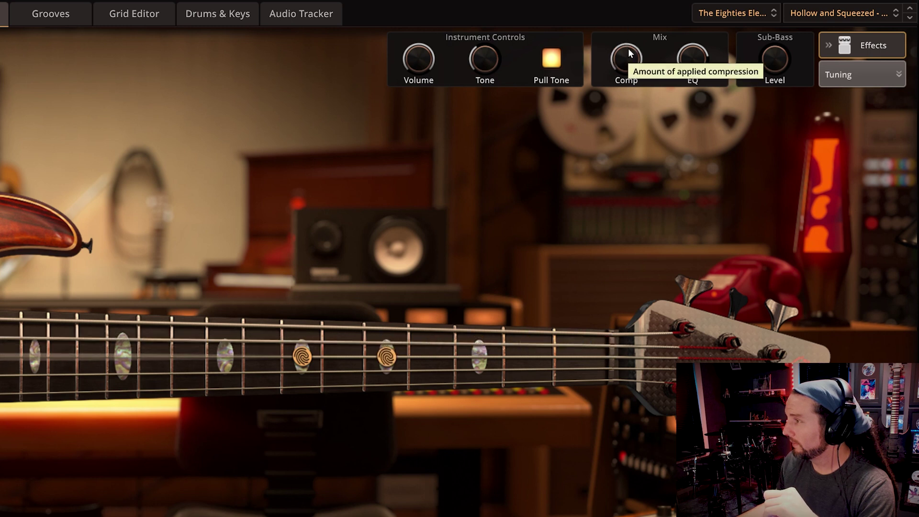
pyautogui.moveTo(630, 53); pyautogui.dragTo(634, 206)
pyautogui.moveTo(632, 85)
pyautogui.mouseDown()
pyautogui.moveTo(624, 2)
pyautogui.moveTo(643, 82)
pyautogui.mouseUp()
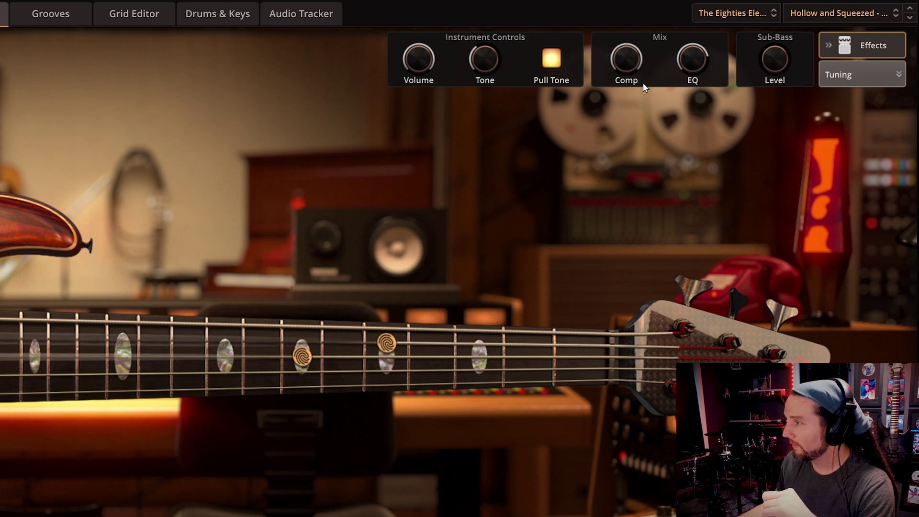
pyautogui.moveTo(629, 63); pyautogui.dragTo(635, 81)
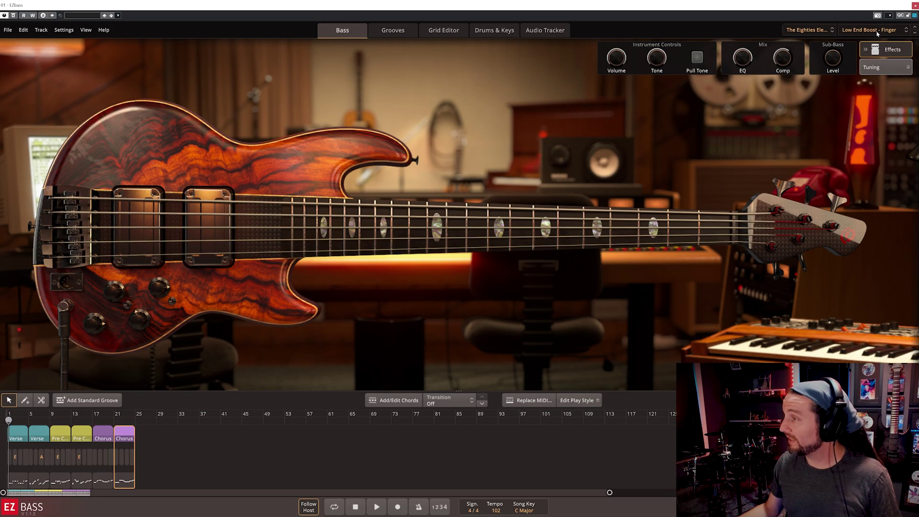
# Play the song with the Low End Boost - Finger preset and audition its EQ and Comp, trying Comp at 100%
pyautogui.press('space')
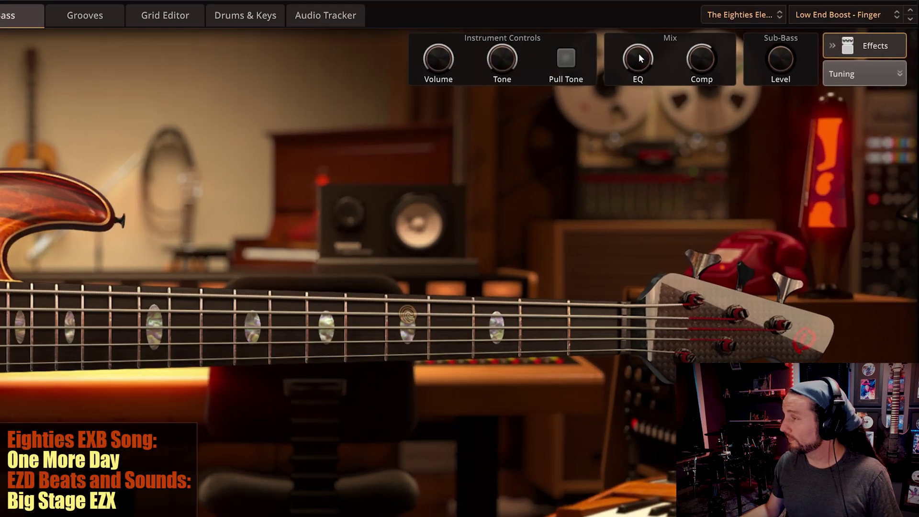
pyautogui.moveTo(745, 70); pyautogui.dragTo(747, 64)
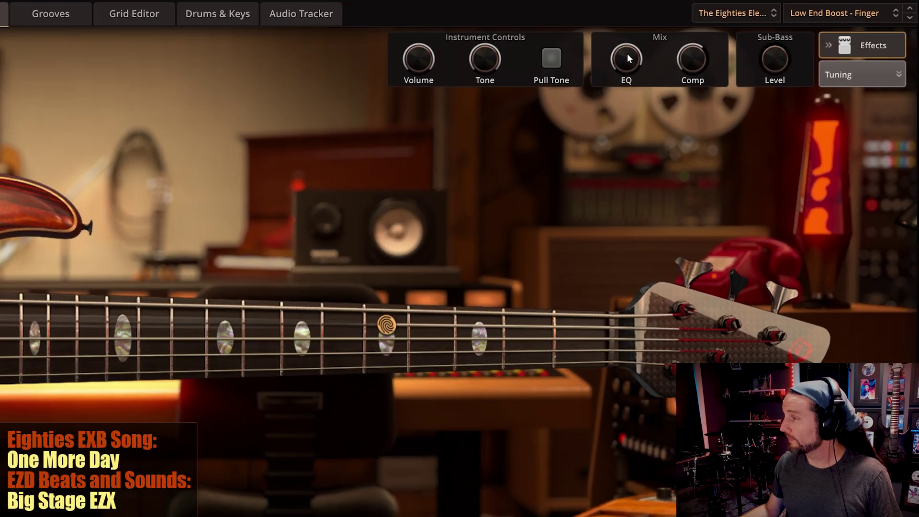
pyautogui.moveTo(627, 68); pyautogui.dragTo(626, 47)
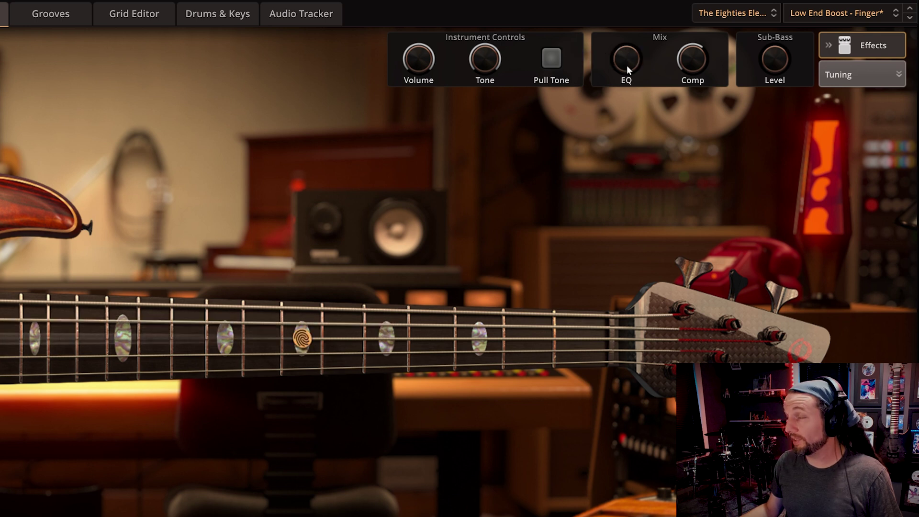
pyautogui.click(627, 50)
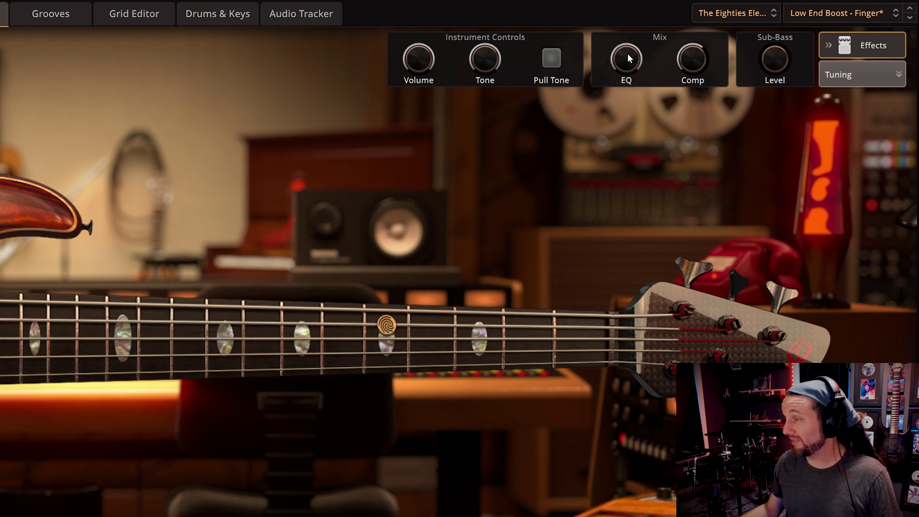
pyautogui.moveTo(628, 54); pyautogui.dragTo(618, 96)
pyautogui.moveTo(680, 59); pyautogui.dragTo(699, 149)
pyautogui.click(692, 69)
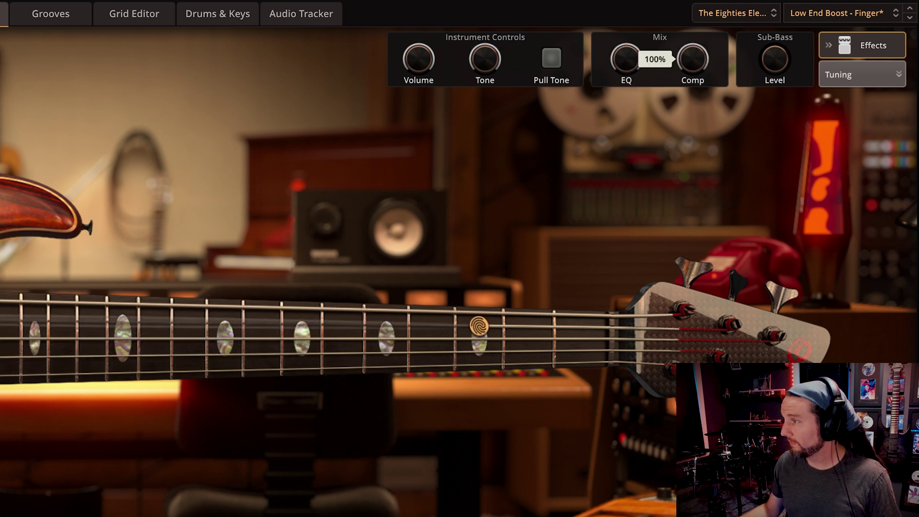
# Load the Midrange Growl - Finger preset and audition different amounts of its EQ control
pyautogui.click(817, 13)
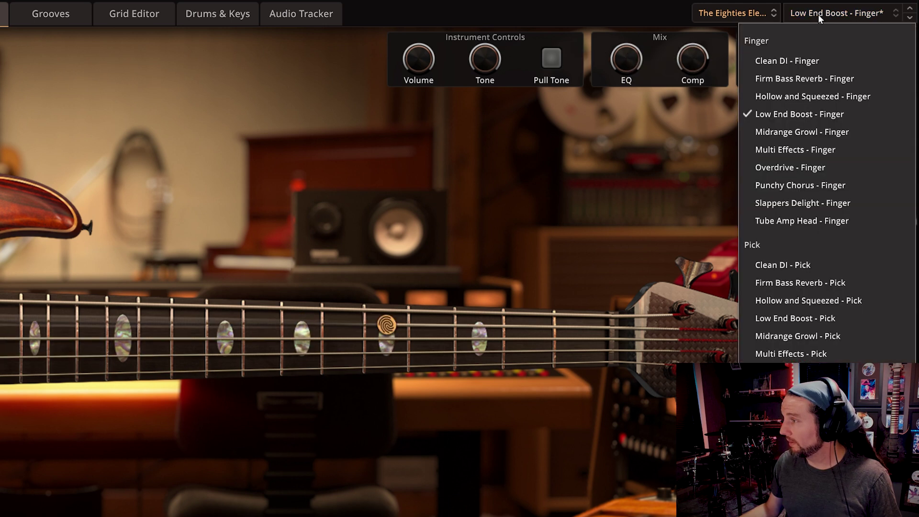
pyautogui.click(805, 132)
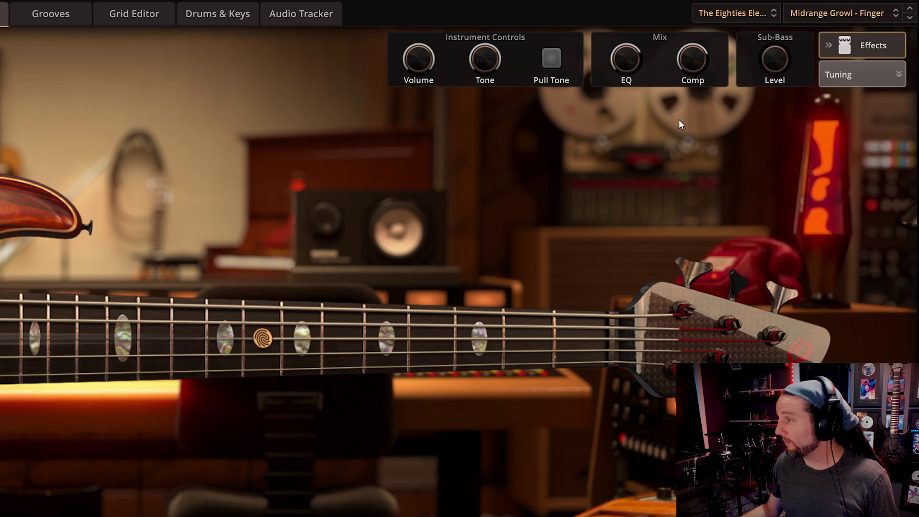
pyautogui.moveTo(623, 53); pyautogui.dragTo(639, 152)
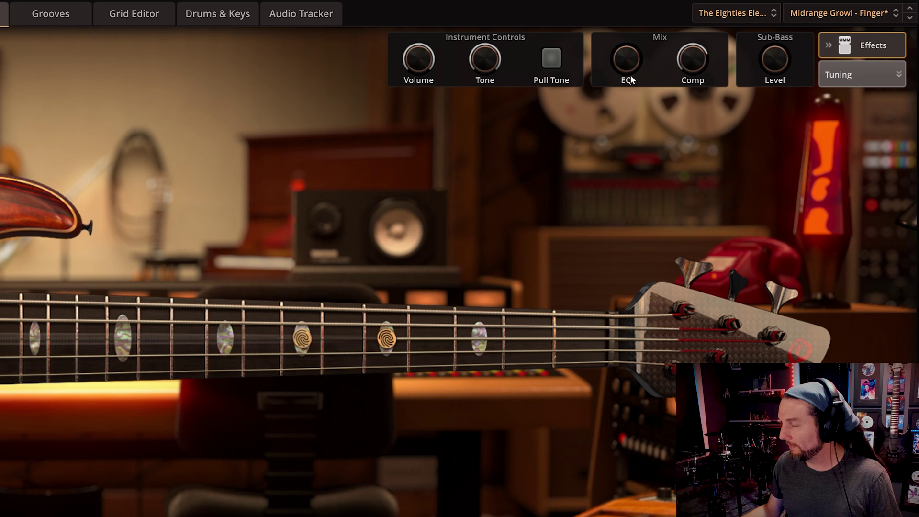
pyautogui.moveTo(627, 65)
pyautogui.mouseDown()
pyautogui.moveTo(627, 20)
pyautogui.moveTo(628, 55)
pyautogui.mouseUp()
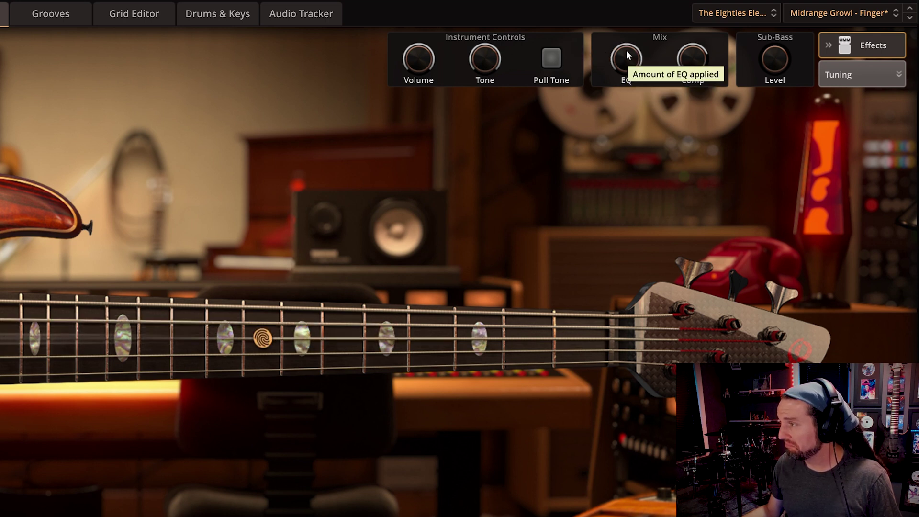
pyautogui.moveTo(629, 56)
pyautogui.mouseDown()
pyautogui.moveTo(622, 109)
pyautogui.moveTo(628, 66)
pyautogui.mouseUp()
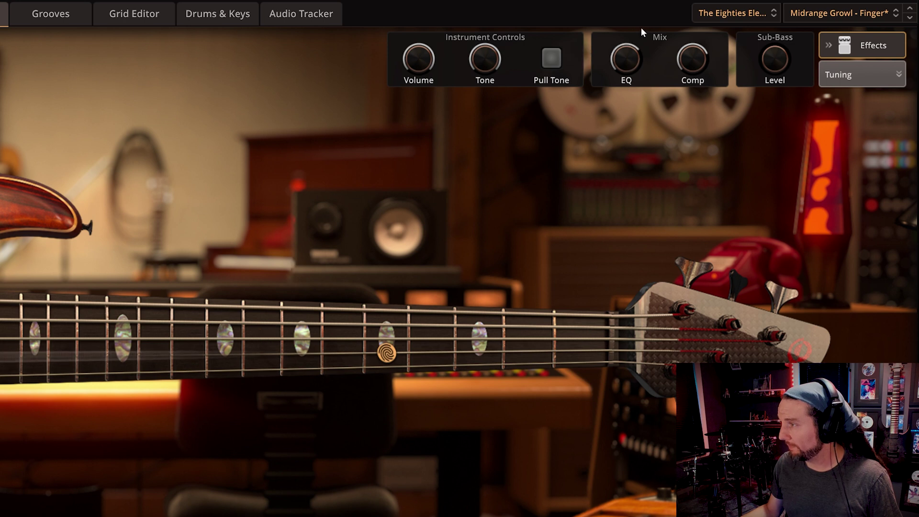
# Load the Multi Effects - Finger preset
pyautogui.click(841, 23)
pyautogui.click(801, 148)
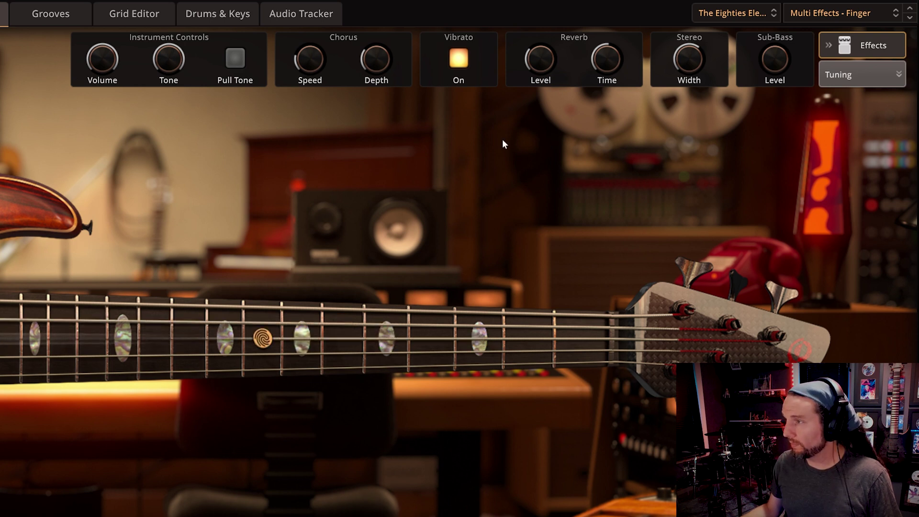
# Turn down the Reverb level and audition different Chorus Speed and Depth amounts on the Multi Effects preset, trying Speed at 99%
pyautogui.moveTo(541, 59); pyautogui.dragTo(555, 96)
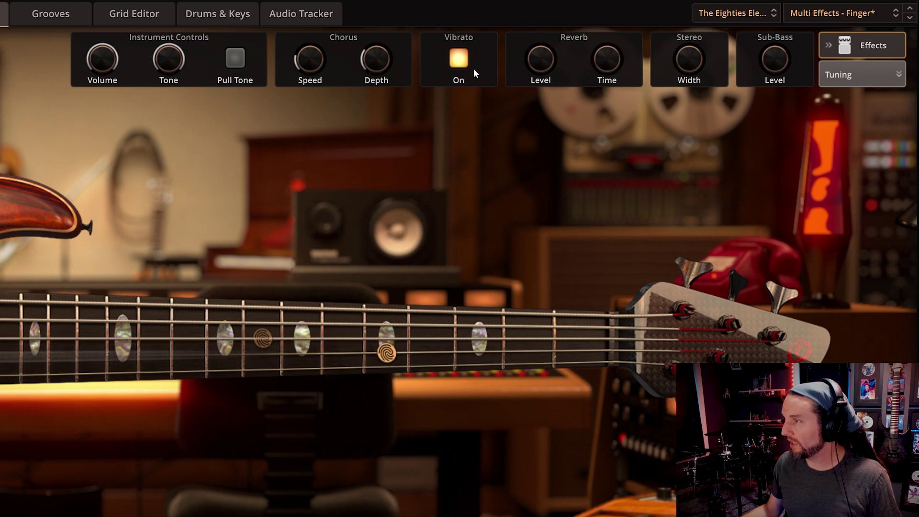
pyautogui.moveTo(309, 60); pyautogui.dragTo(302, 2)
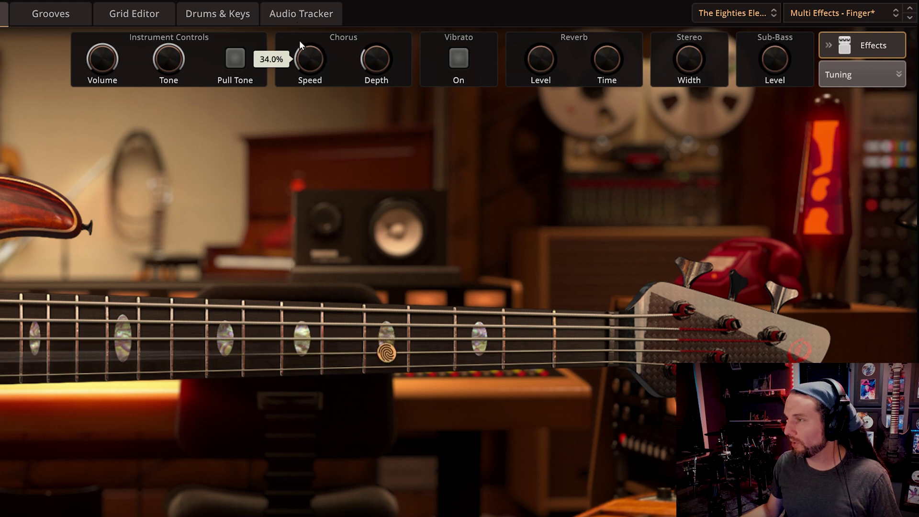
pyautogui.moveTo(299, 40); pyautogui.dragTo(306, 48)
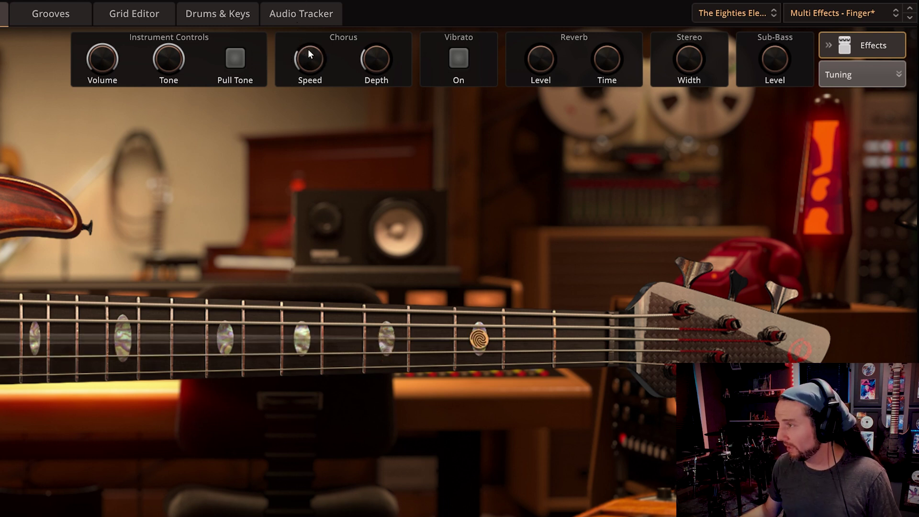
pyautogui.moveTo(377, 67); pyautogui.dragTo(369, 22)
pyautogui.moveTo(310, 56)
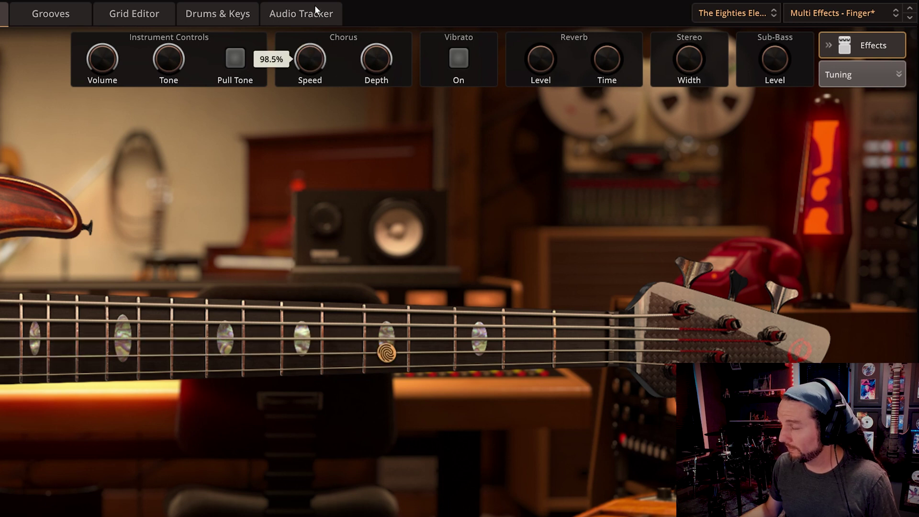
pyautogui.moveTo(316, 10); pyautogui.dragTo(316, 9)
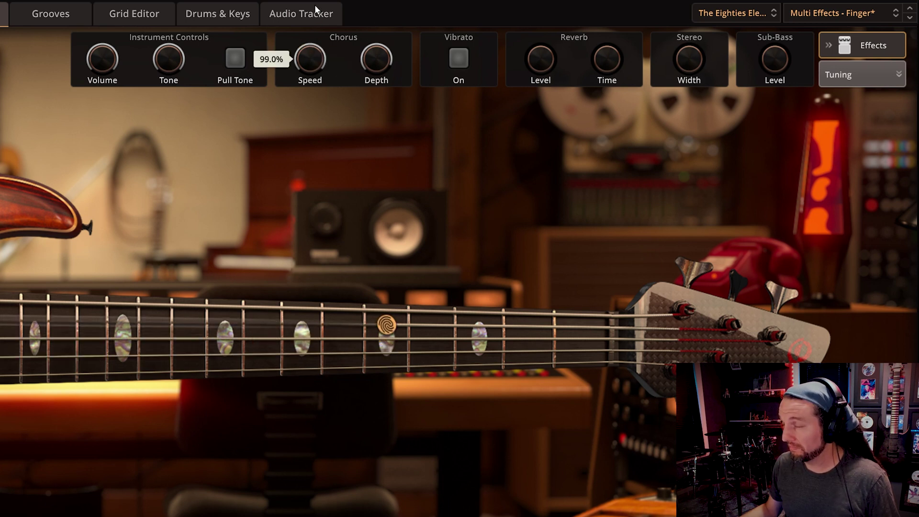
pyautogui.moveTo(316, 14); pyautogui.dragTo(312, 20)
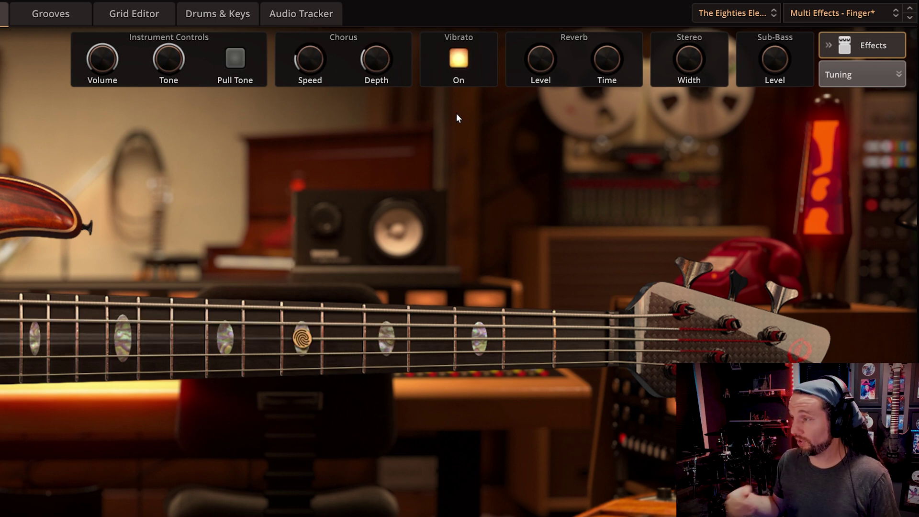
# Compare the bass sound with the organ Vibrato switched off and on
pyautogui.click(462, 57)
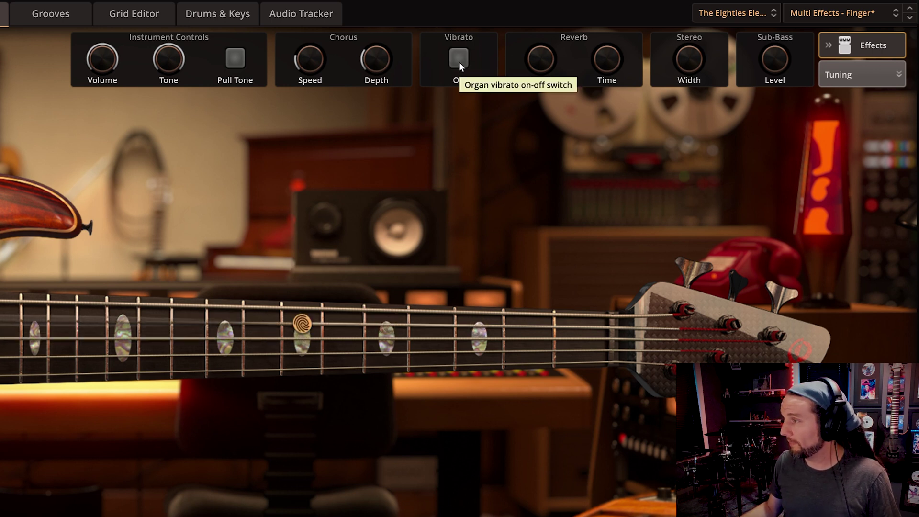
pyautogui.click(458, 62)
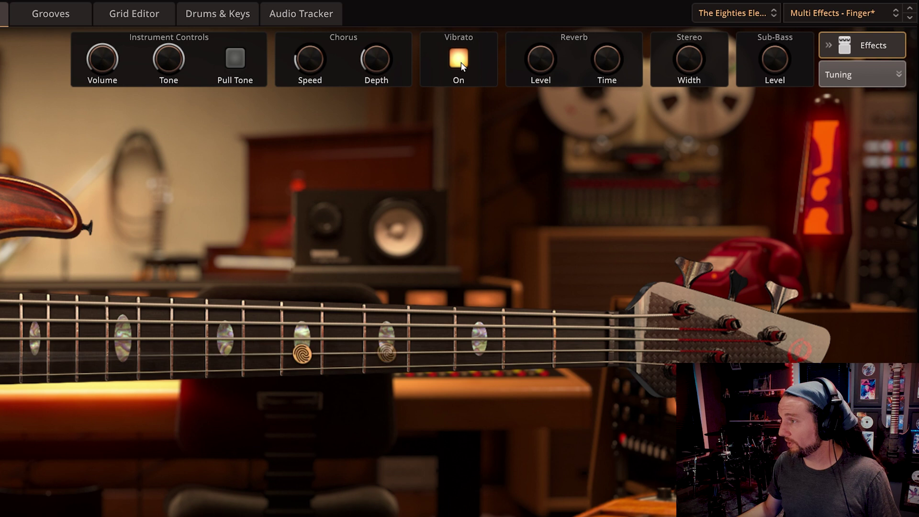
pyautogui.click(461, 59)
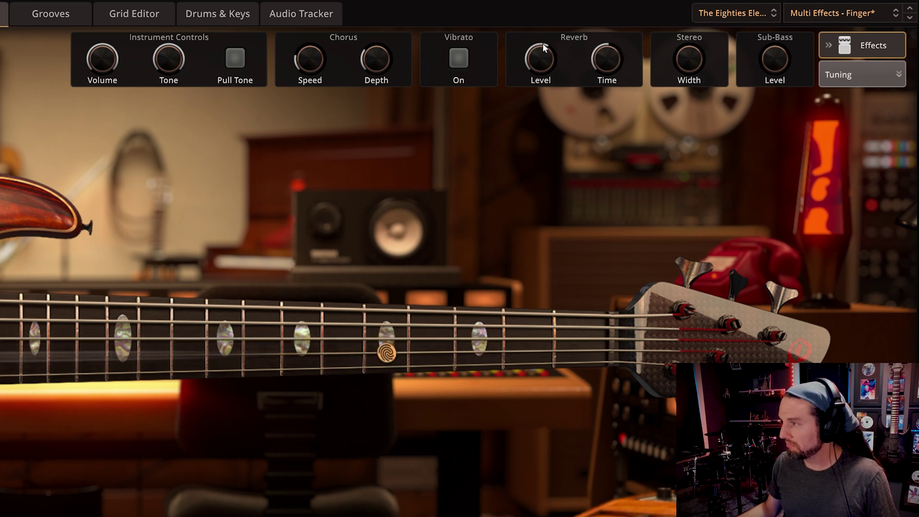
# Audition different Reverb and Stereo Width amounts on the Multi Effects preset with Vibrato switched on
pyautogui.scroll(3, 541, 59)
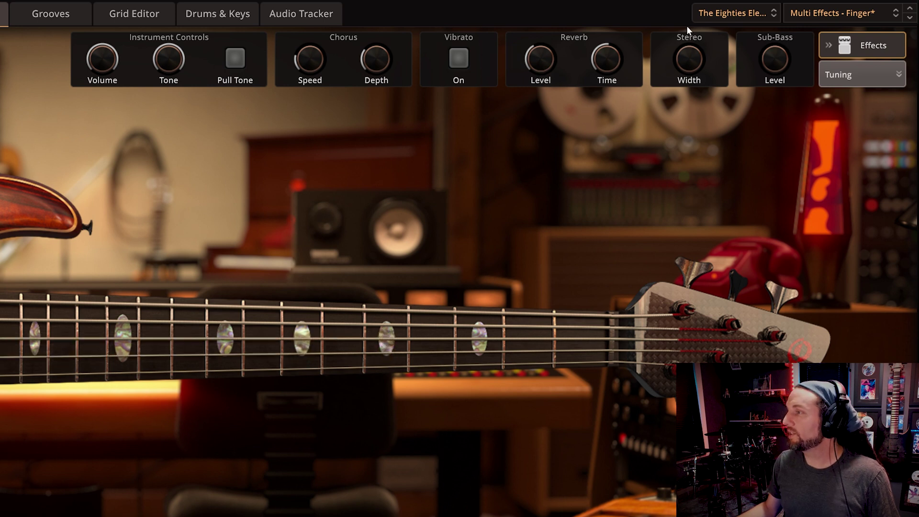
pyautogui.click(459, 57)
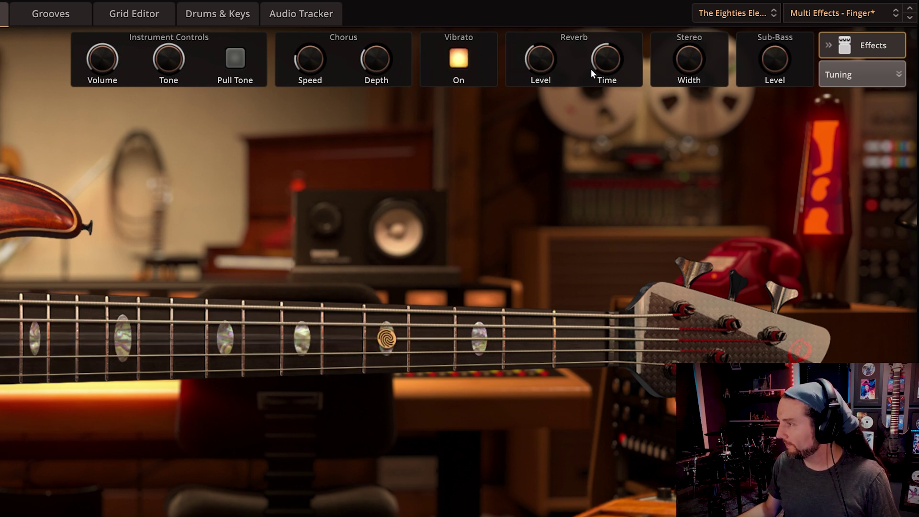
pyautogui.scroll(5, 690, 60)
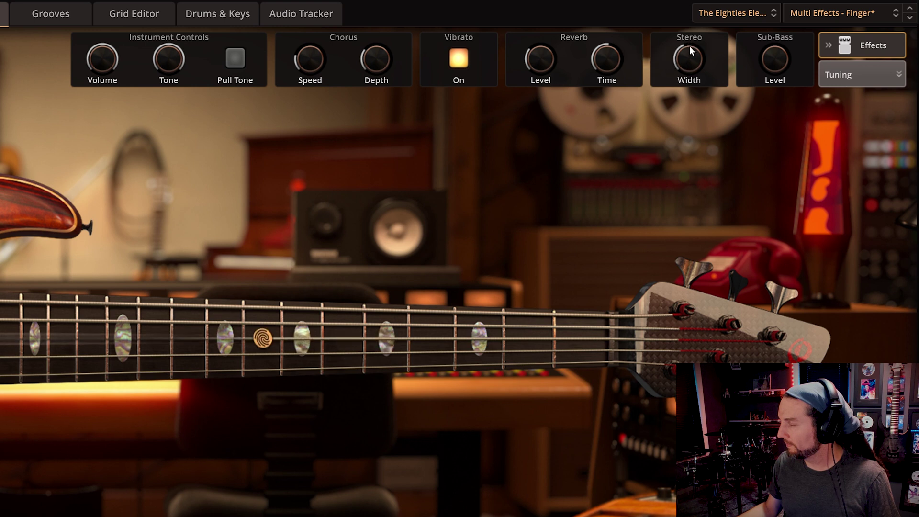
pyautogui.scroll(8, 690, 57)
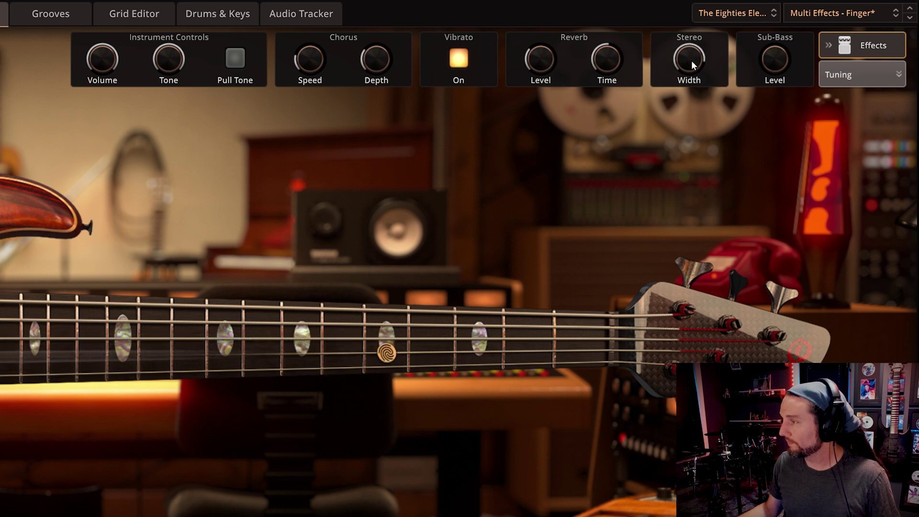
pyautogui.scroll(-10, 690, 53)
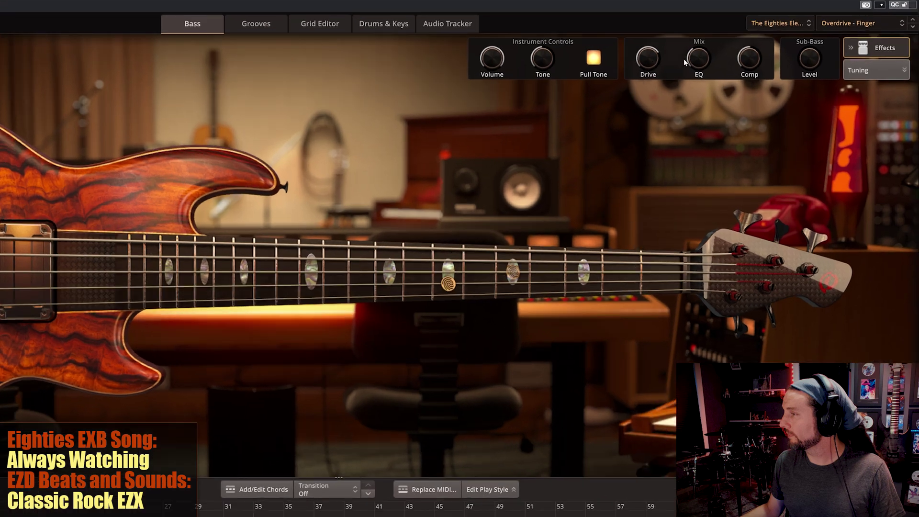
# Audition the EQ and Drive controls of the Overdrive - Finger preset, trying EQ at 100% and a lower Drive
pyautogui.scroll(10, 746, 58)
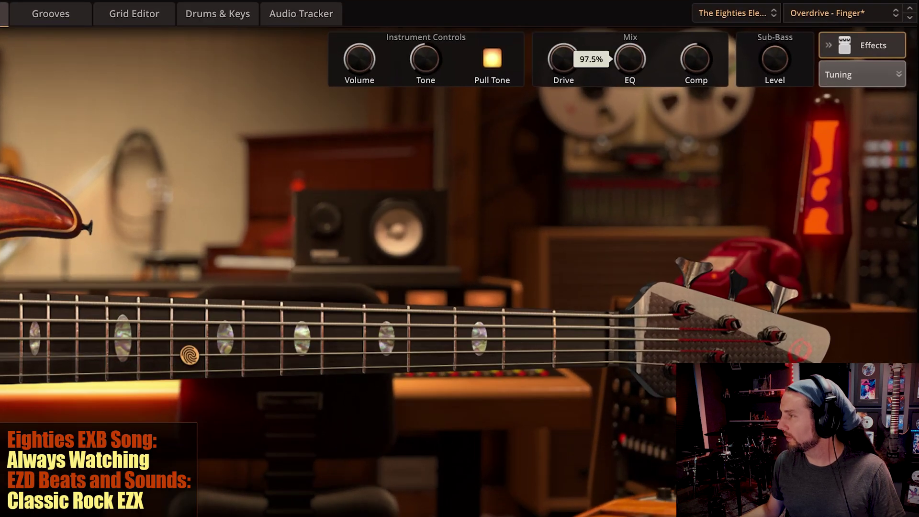
pyautogui.moveTo(623, 82); pyautogui.dragTo(623, 39)
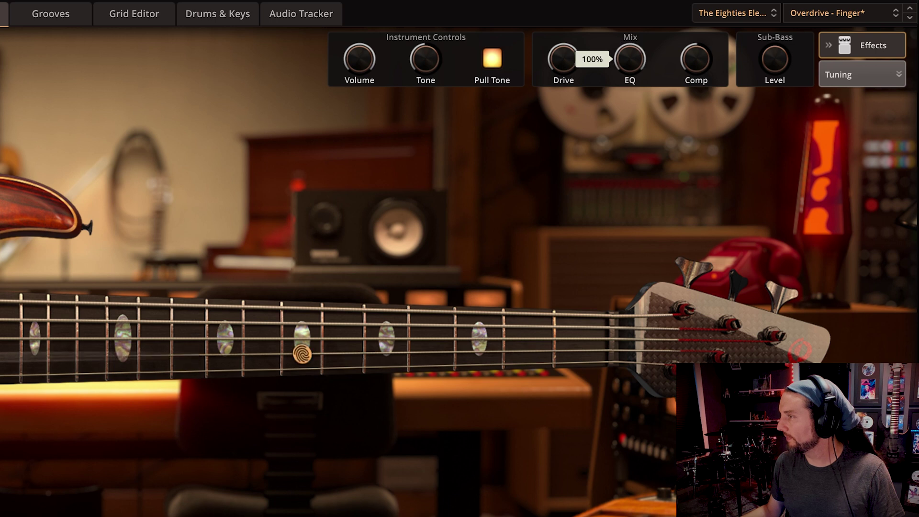
pyautogui.moveTo(613, 10); pyautogui.dragTo(613, 30)
pyautogui.moveTo(682, 30)
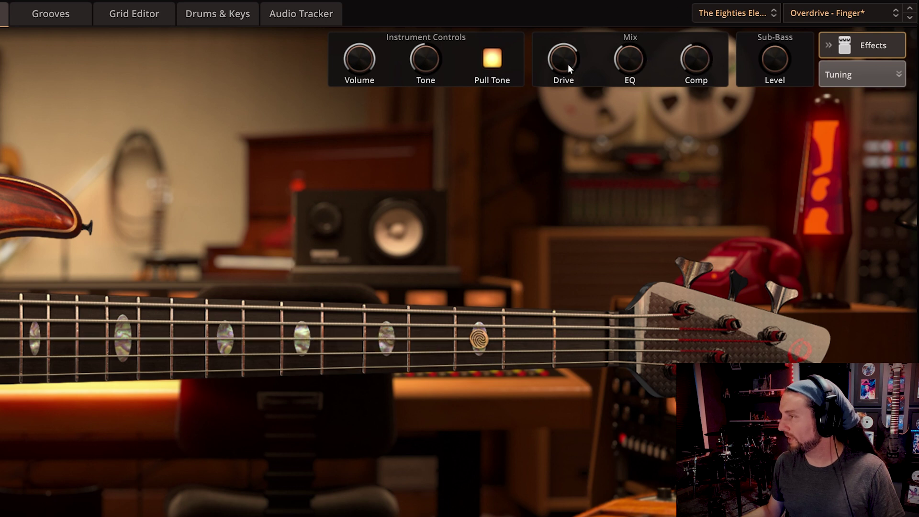
pyautogui.moveTo(574, 85); pyautogui.dragTo(564, 132)
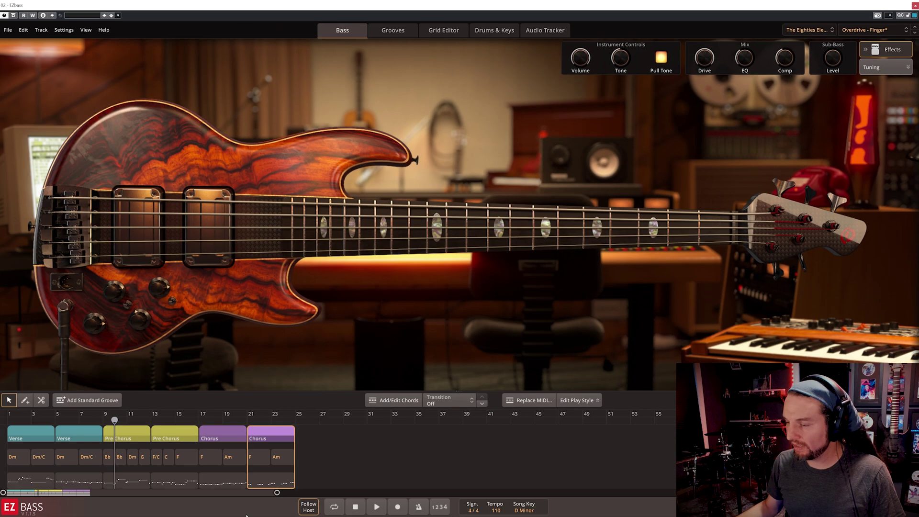
# Play the first Chorus block from bar 17 and open its groove in the Grid Editor
pyautogui.click(220, 484)
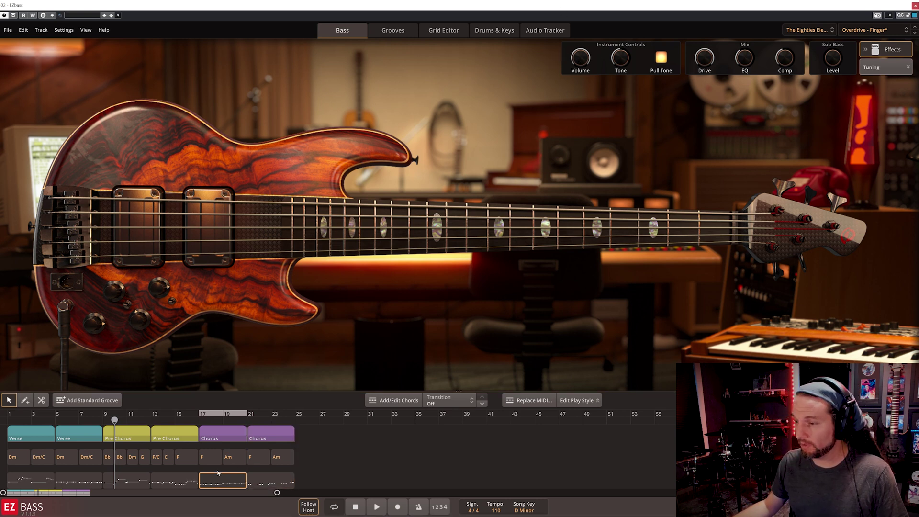
pyautogui.click(200, 425)
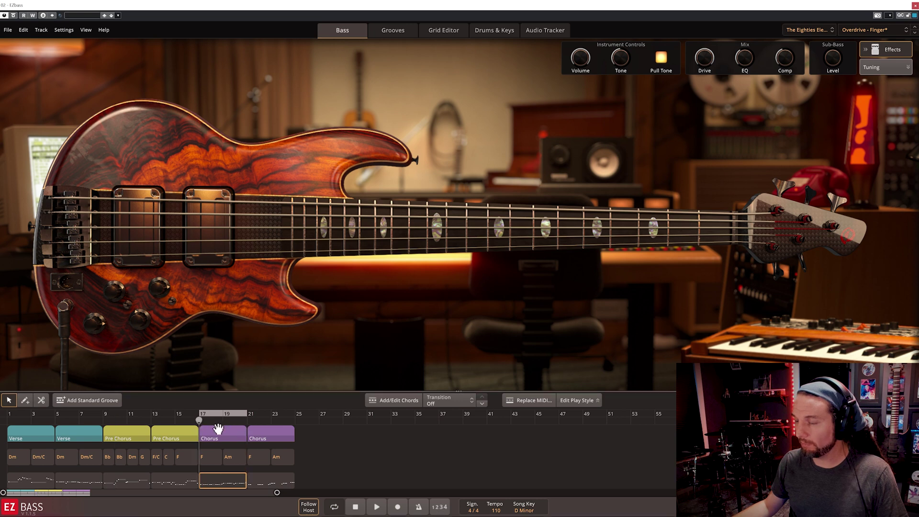
pyautogui.press('space')
pyautogui.doubleClick(226, 485)
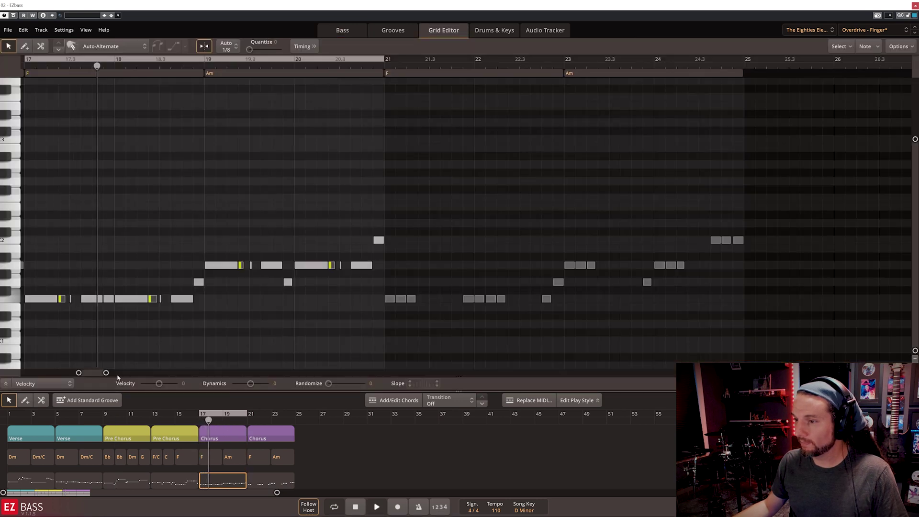
# Show the velocity lane and examine the note velocities of the Chorus groove
pyautogui.click(70, 383)
pyautogui.click(5, 383)
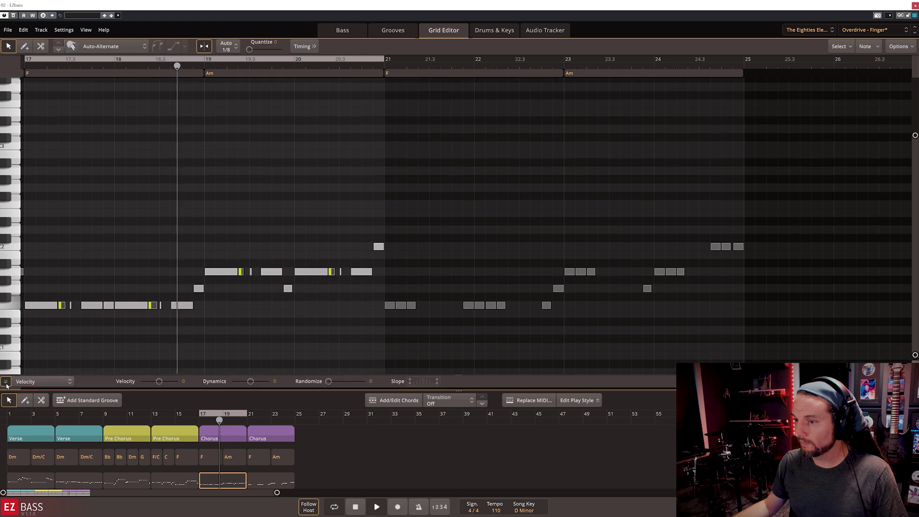
pyautogui.moveTo(361, 348); pyautogui.dragTo(28, 359)
pyautogui.moveTo(151, 354); pyautogui.dragTo(201, 334)
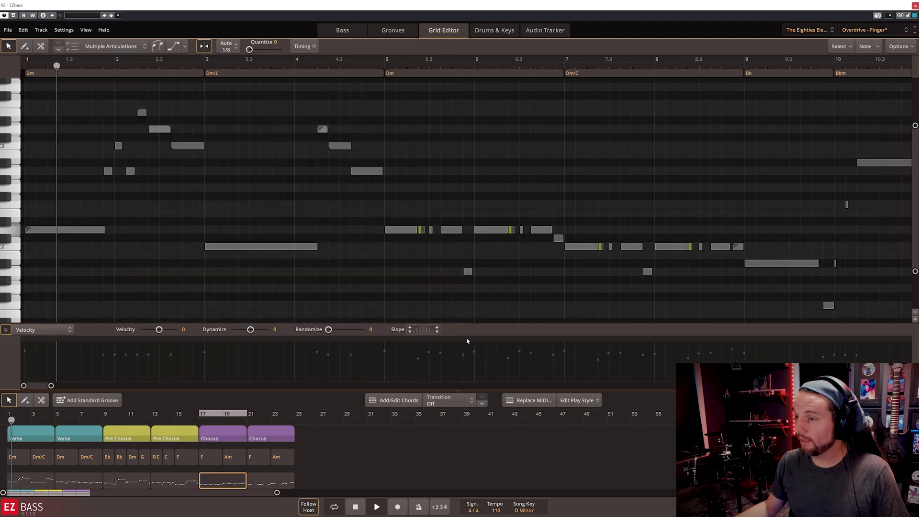
# Stop playback, load the Punchy Chorus - Finger preset and return to the bass view
pyautogui.press('space')
pyautogui.click(722, 141)
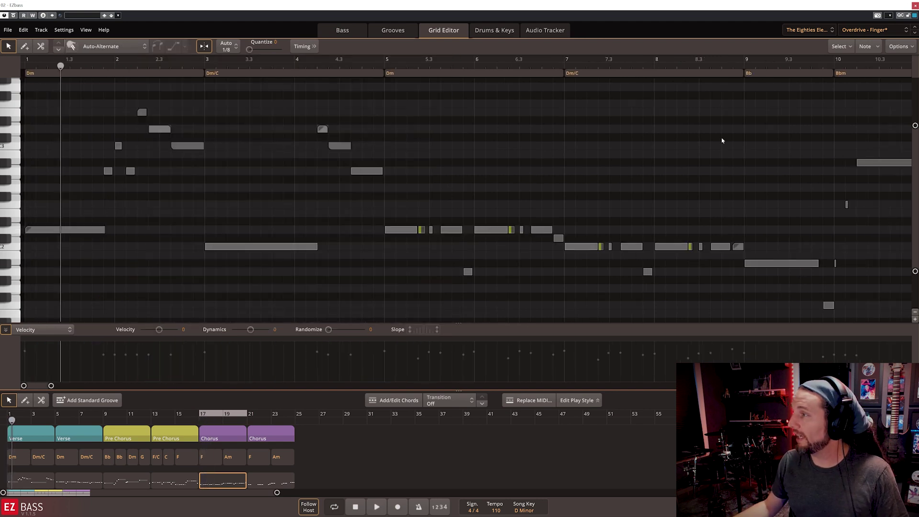
pyautogui.click(864, 29)
pyautogui.click(867, 136)
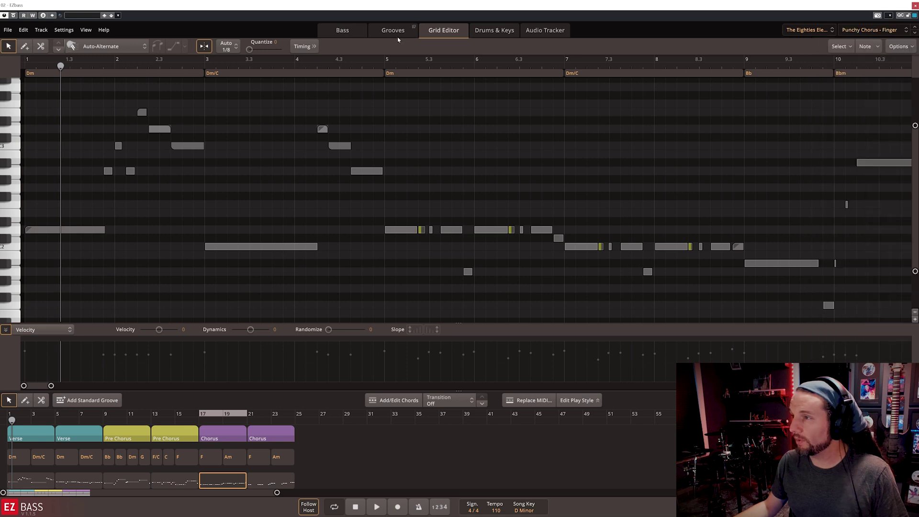
pyautogui.click(343, 30)
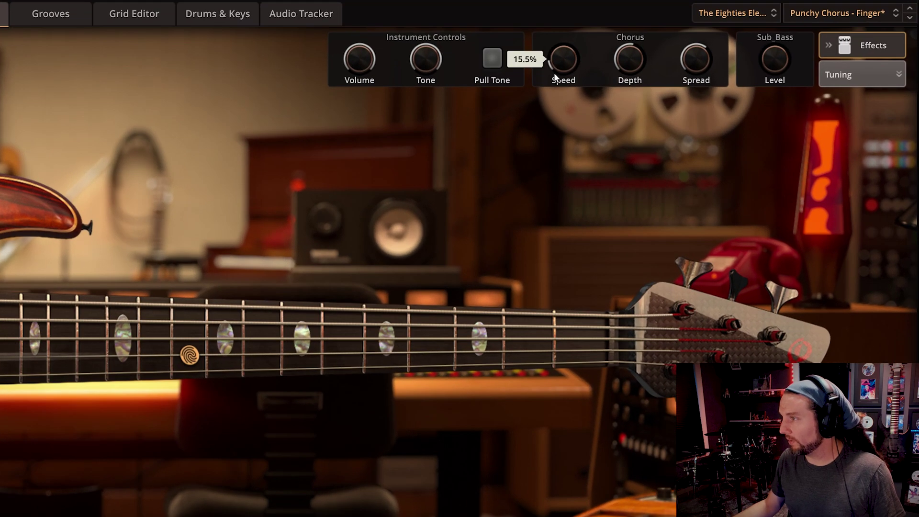
# Audition the Chorus Speed, Depth and Spread controls of the Punchy Chorus preset, including Depth at 0%
pyautogui.moveTo(553, 73); pyautogui.dragTo(555, 83)
pyautogui.moveTo(630, 60); pyautogui.dragTo(634, 100)
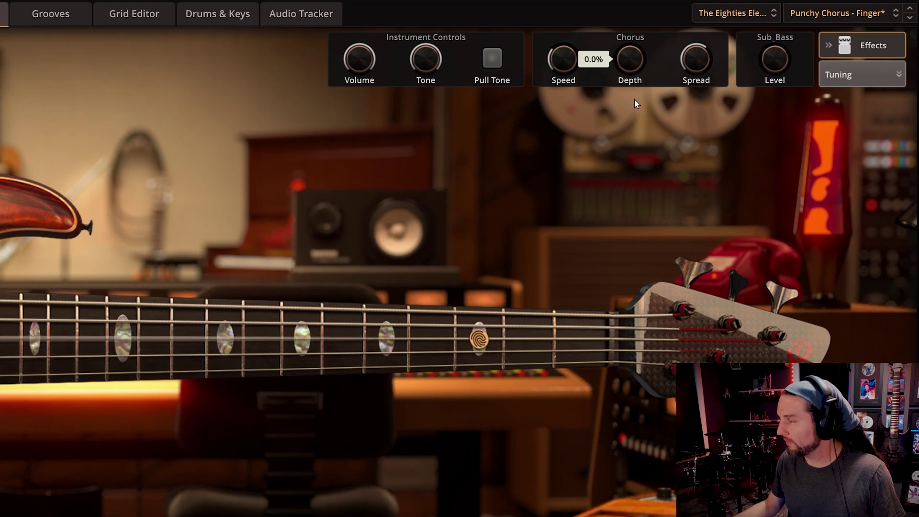
pyautogui.moveTo(616, 9); pyautogui.dragTo(608, 34)
pyautogui.moveTo(562, 52); pyautogui.dragTo(562, 9)
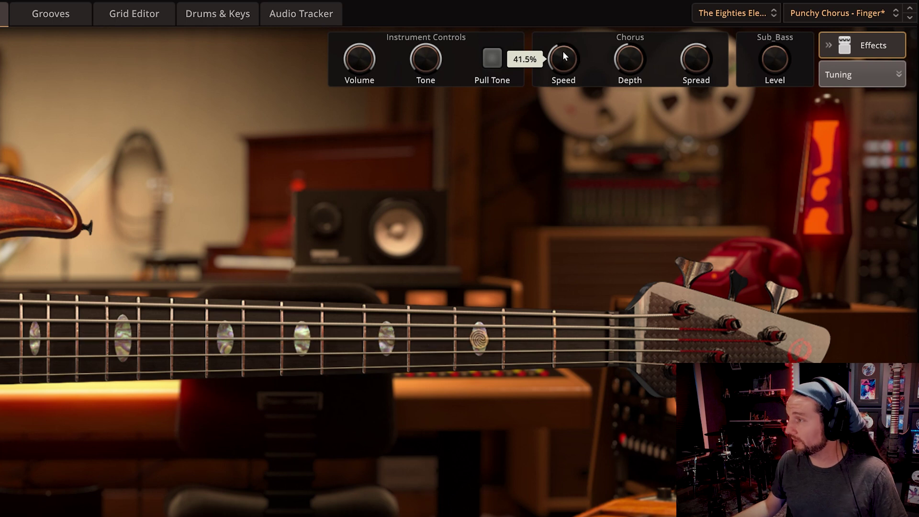
pyautogui.moveTo(691, 58); pyautogui.dragTo(690, 24)
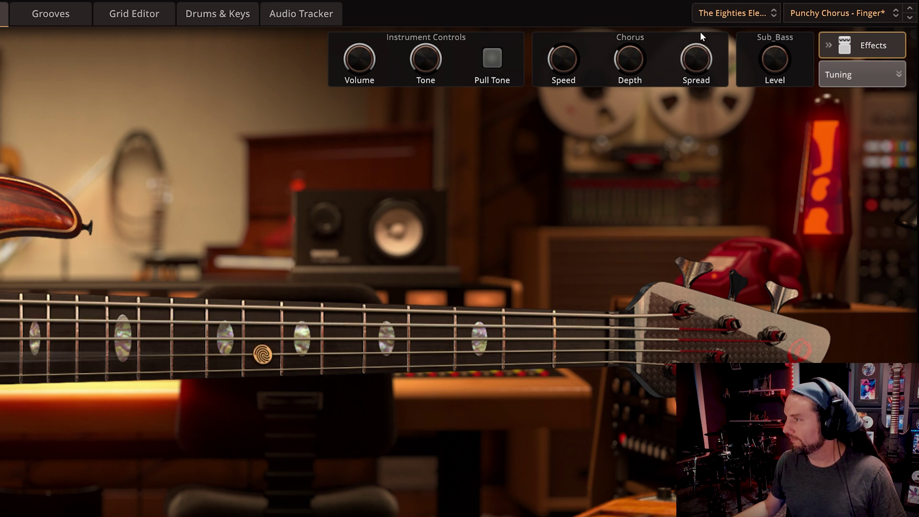
pyautogui.moveTo(696, 53); pyautogui.dragTo(708, 88)
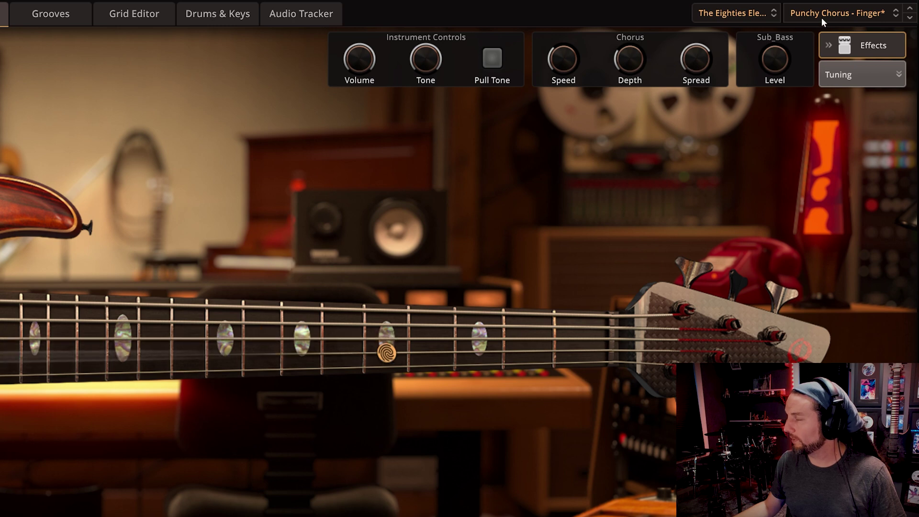
# Load the Slappers Delight - Finger preset
pyautogui.click(821, 15)
pyautogui.click(838, 202)
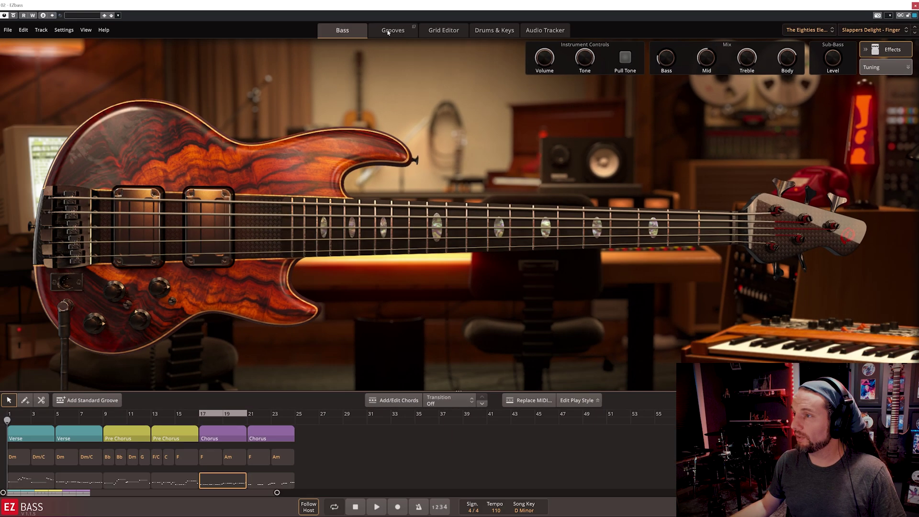
# Filter the Eighties Electric Straight 4/4 grooves to the Slap play style and preview Chorus 02 and Fills 04
pyautogui.click(51, 13)
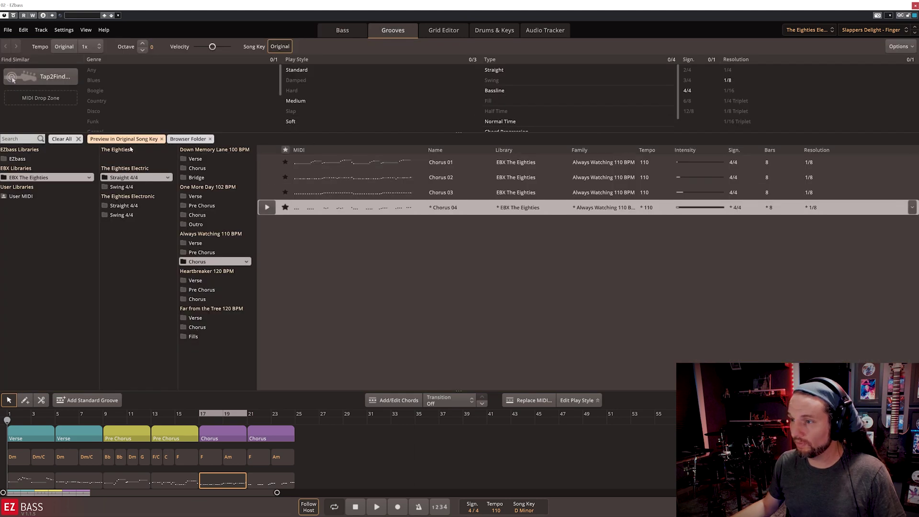
pyautogui.click(123, 181)
pyautogui.click(290, 111)
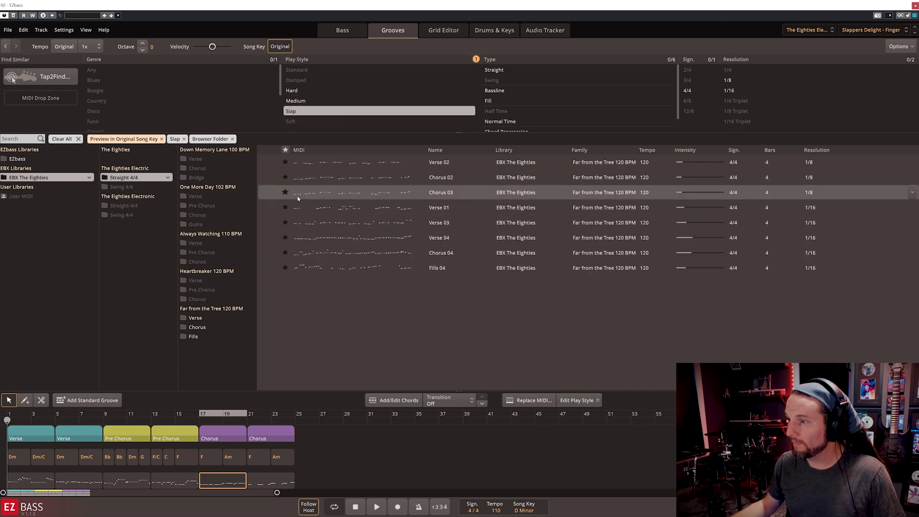
pyautogui.click(298, 178)
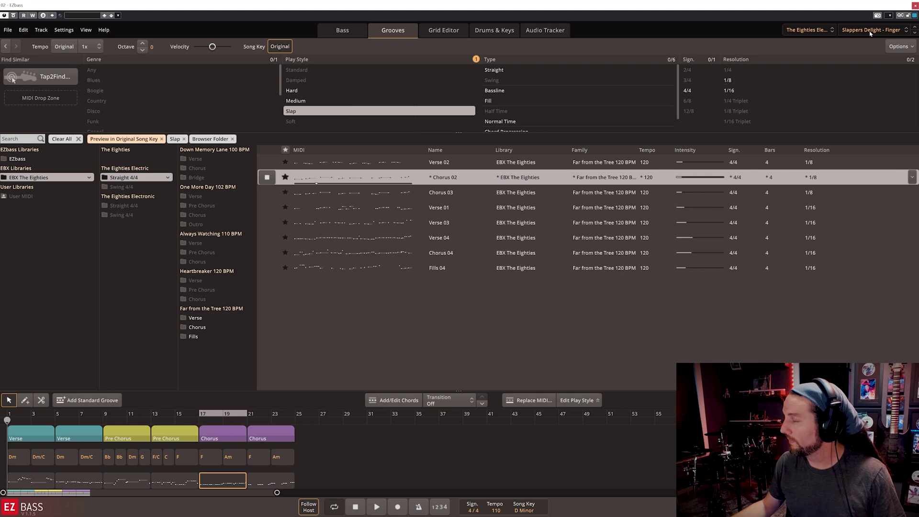
pyautogui.click(340, 271)
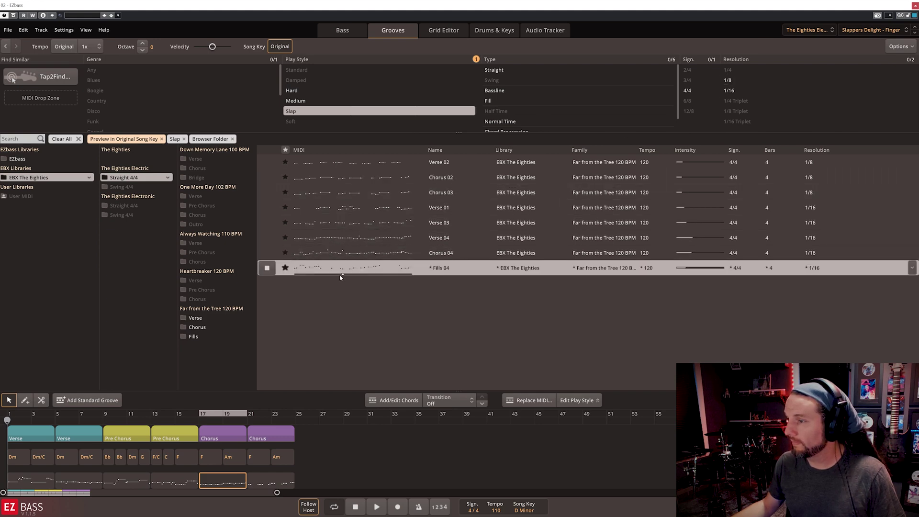
# Return to the bass view and audition the Slappers Delight preset's Bass, Mid, Treble and Body controls, including Body at 0%
pyautogui.click(337, 30)
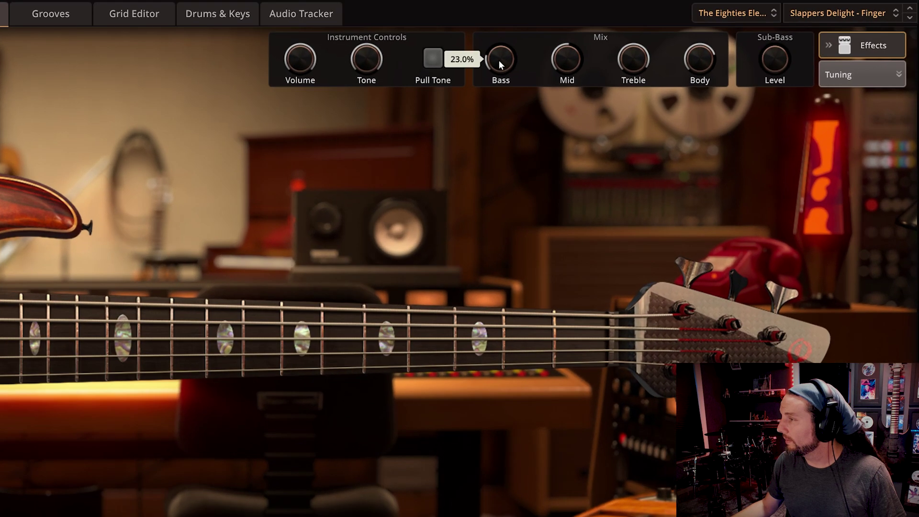
pyautogui.moveTo(498, 60); pyautogui.dragTo(512, 32)
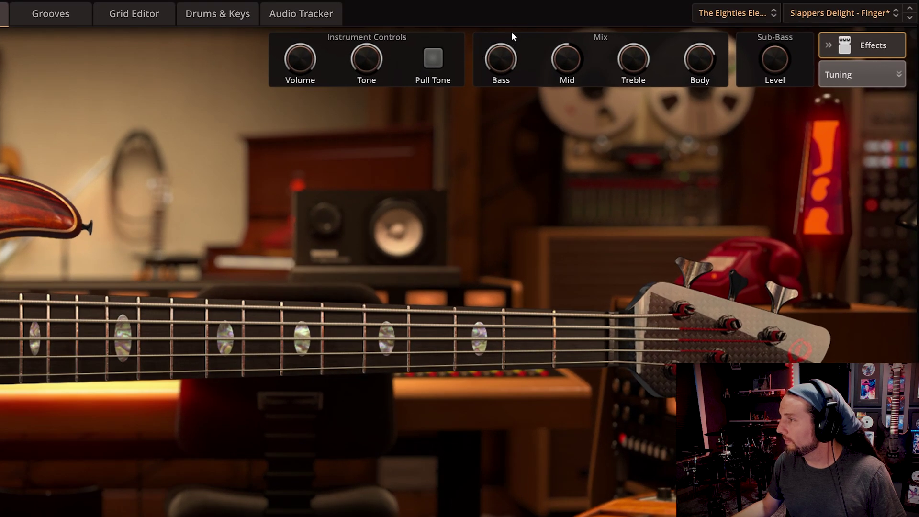
pyautogui.moveTo(504, 98); pyautogui.dragTo(494, 61)
pyautogui.moveTo(562, 62)
pyautogui.mouseDown()
pyautogui.moveTo(558, 107)
pyautogui.moveTo(552, 4)
pyautogui.moveTo(564, 101)
pyautogui.moveTo(555, 47)
pyautogui.mouseUp()
pyautogui.moveTo(633, 58)
pyautogui.mouseDown()
pyautogui.moveTo(655, 145)
pyautogui.moveTo(640, 45)
pyautogui.moveTo(637, 130)
pyautogui.moveTo(622, 68)
pyautogui.mouseUp()
pyautogui.moveTo(696, 52); pyautogui.dragTo(691, 108)
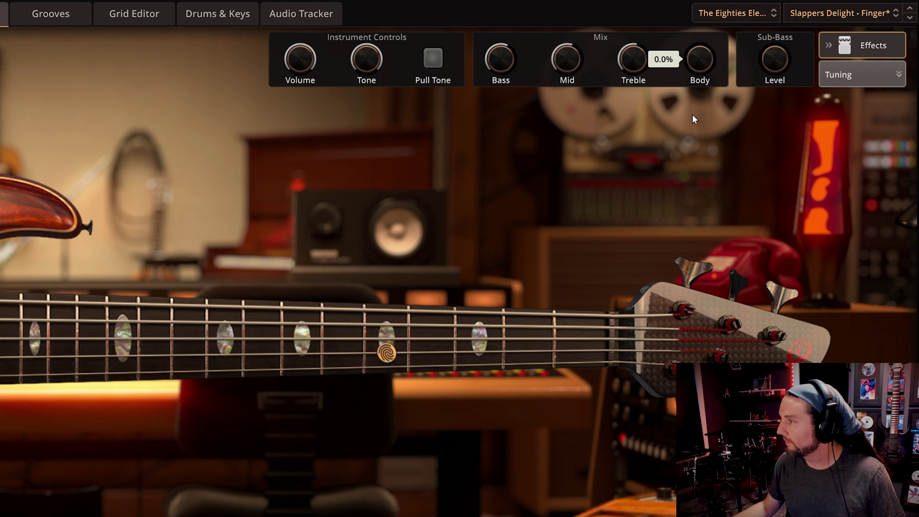
pyautogui.moveTo(681, 16); pyautogui.dragTo(673, 43)
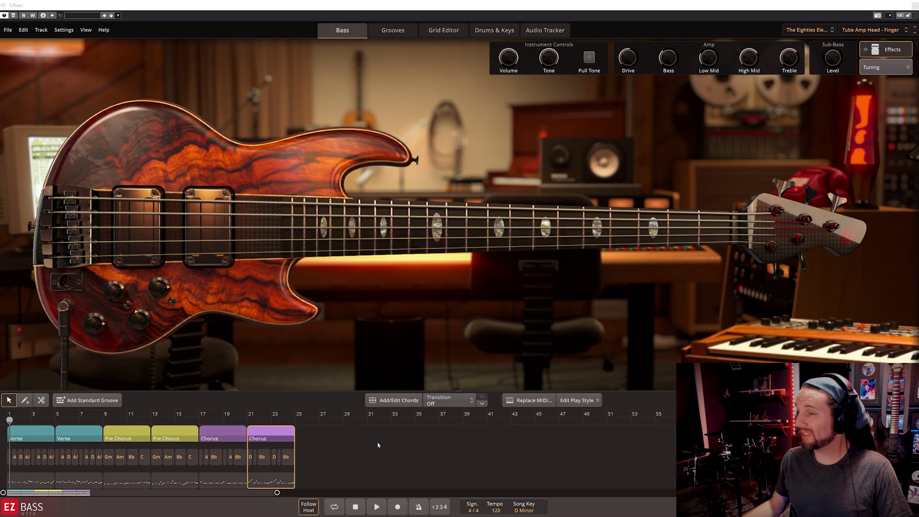
# Play the song and audition the Tube Amp Head preset's Drive and EQ controls, including Bass, Low Mid and Treble at 100%
pyautogui.press('space')
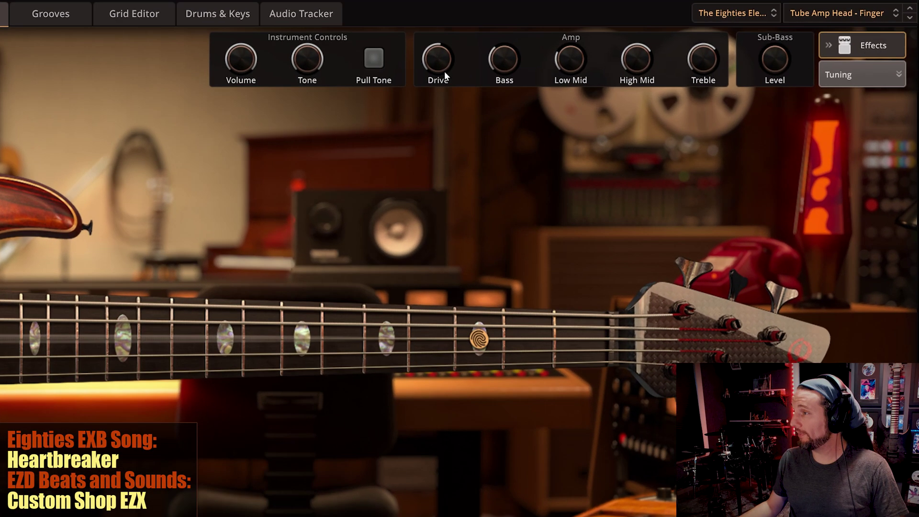
pyautogui.moveTo(632, 65); pyautogui.dragTo(631, 51)
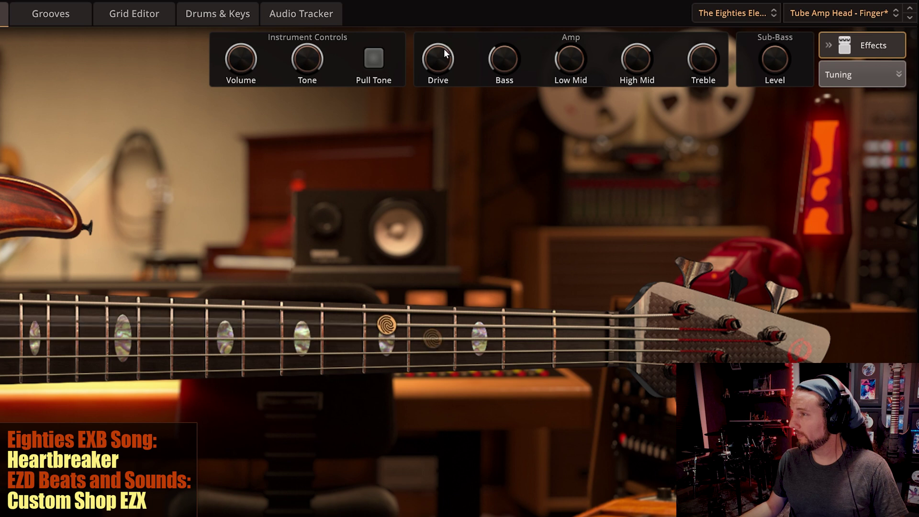
pyautogui.moveTo(441, 47); pyautogui.dragTo(446, 166)
pyautogui.moveTo(440, 61); pyautogui.dragTo(502, 53)
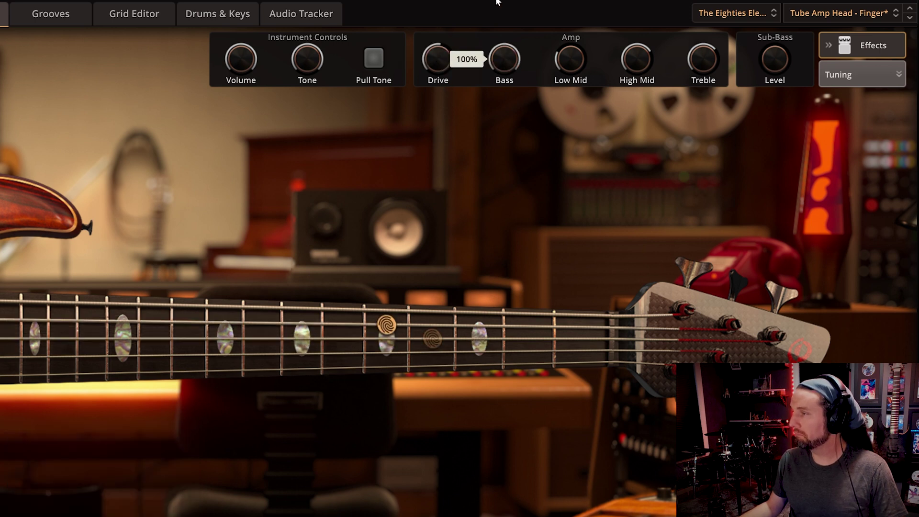
pyautogui.click(564, 62)
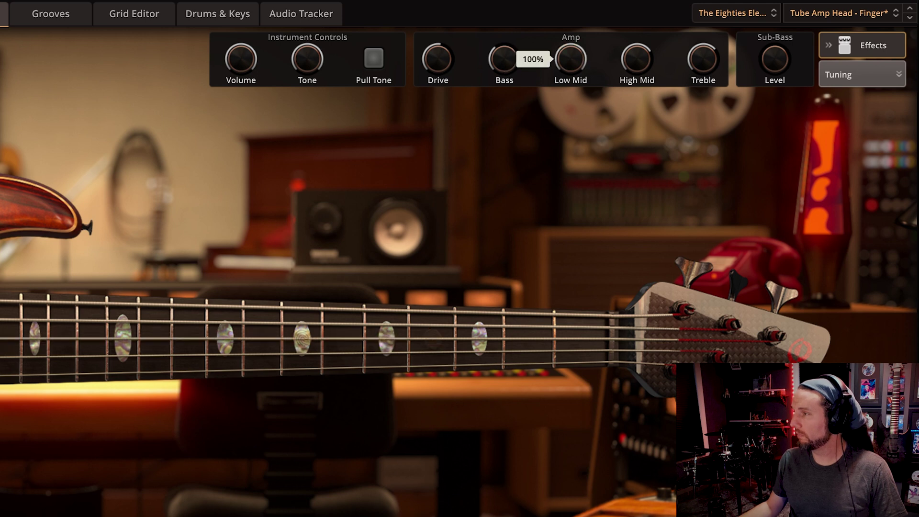
pyautogui.moveTo(564, 62); pyautogui.dragTo(565, 82)
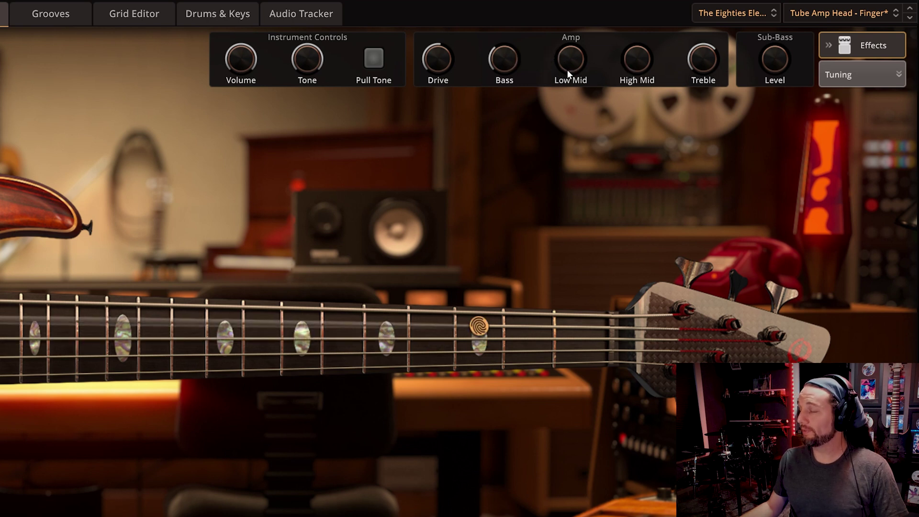
pyautogui.moveTo(571, 69); pyautogui.dragTo(591, 47)
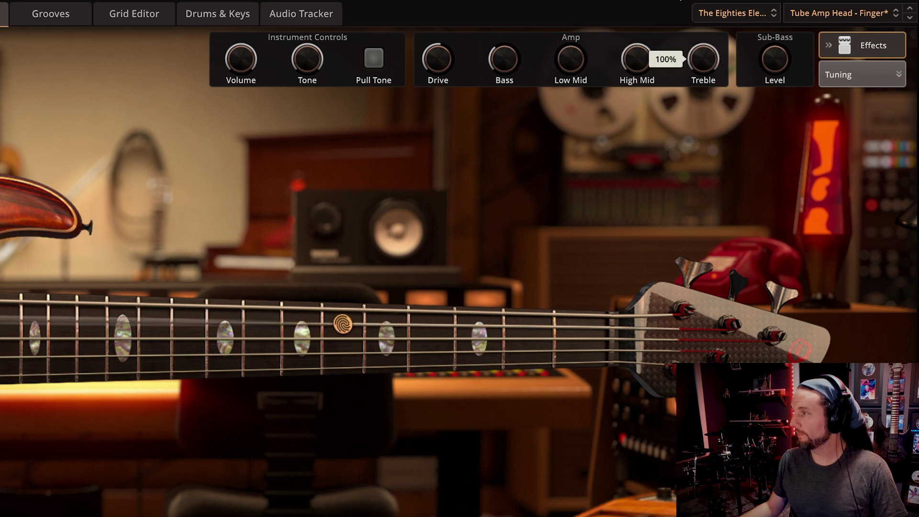
# Audition the pick presets Clean DI, Firm Bass Reverb and Hollow and Squeezed by loading them in turn
pyautogui.click(835, 14)
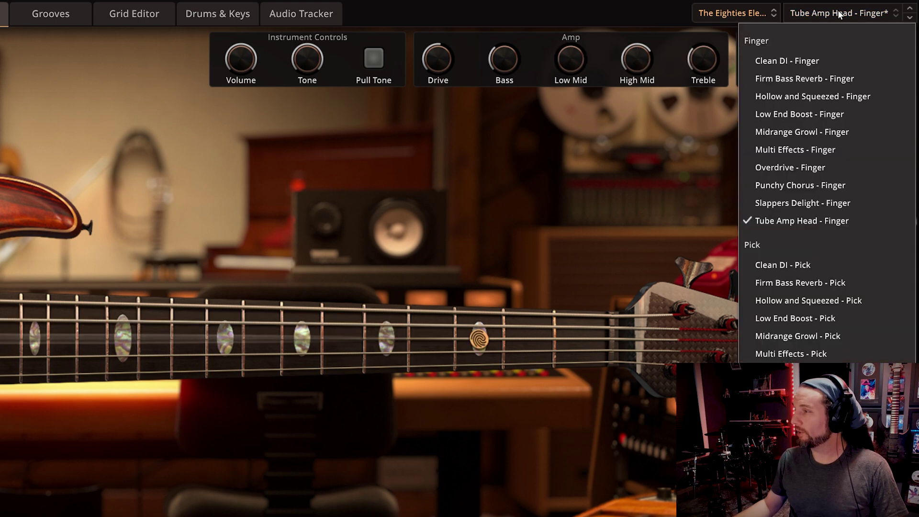
pyautogui.click(808, 266)
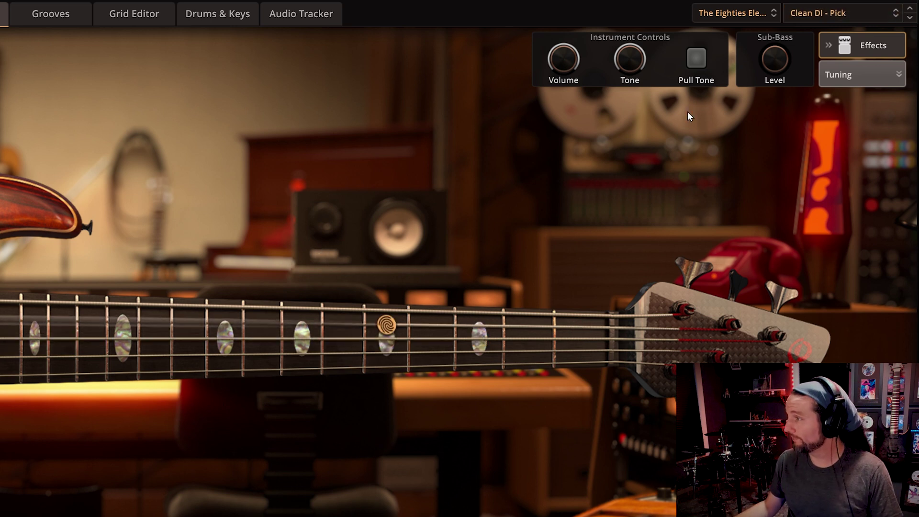
pyautogui.click(841, 13)
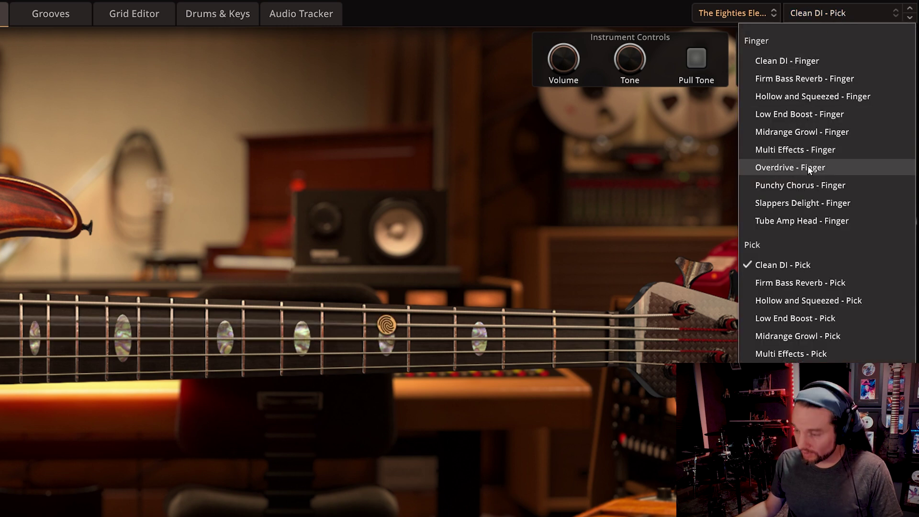
pyautogui.click(794, 282)
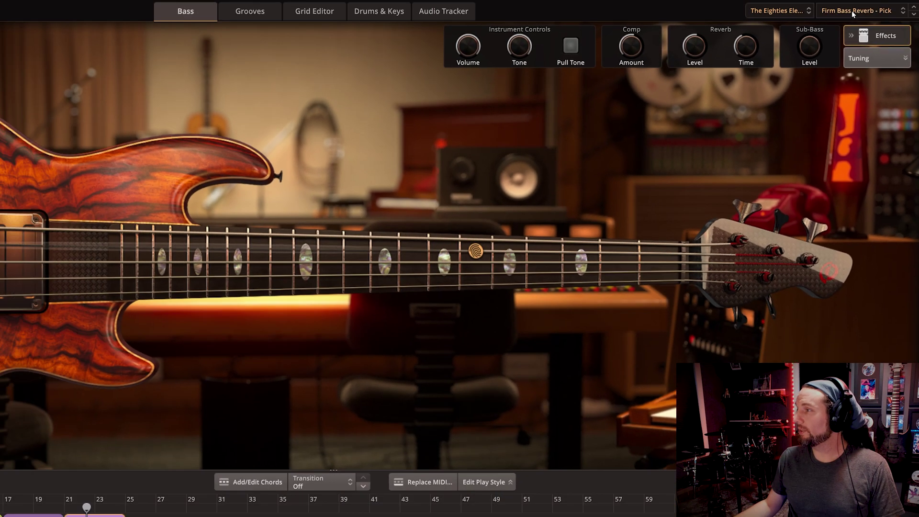
pyautogui.click(830, 12)
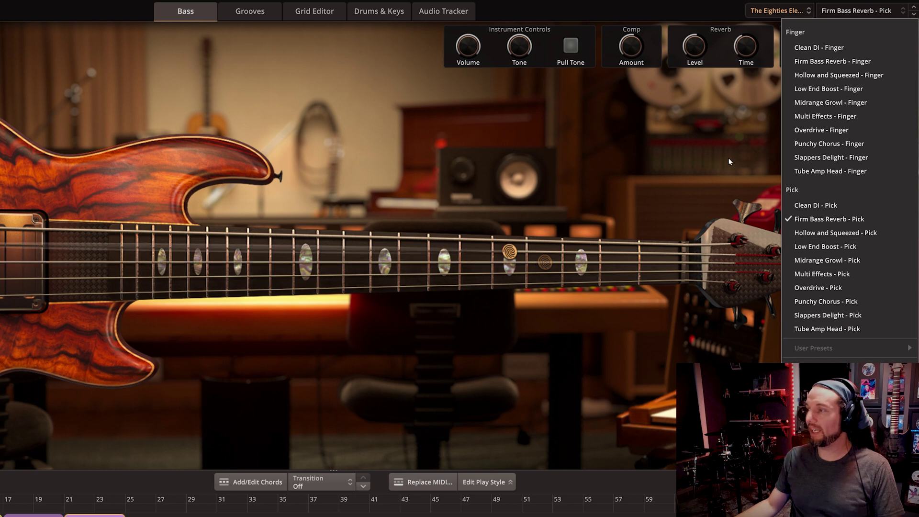
pyautogui.click(822, 234)
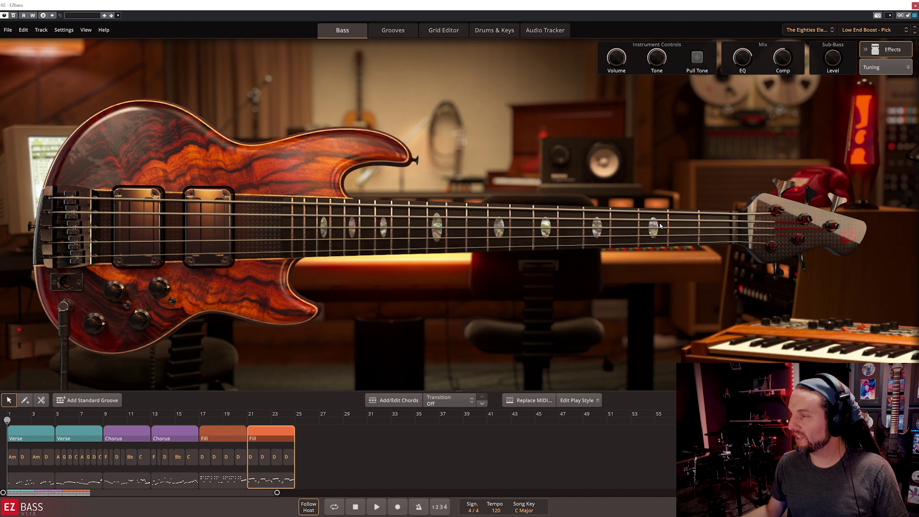
# Play the song with Low End Boost - Pick, and load Midrange Growl - Pick and Slappers Delight - Pick in turn
pyautogui.press('space')
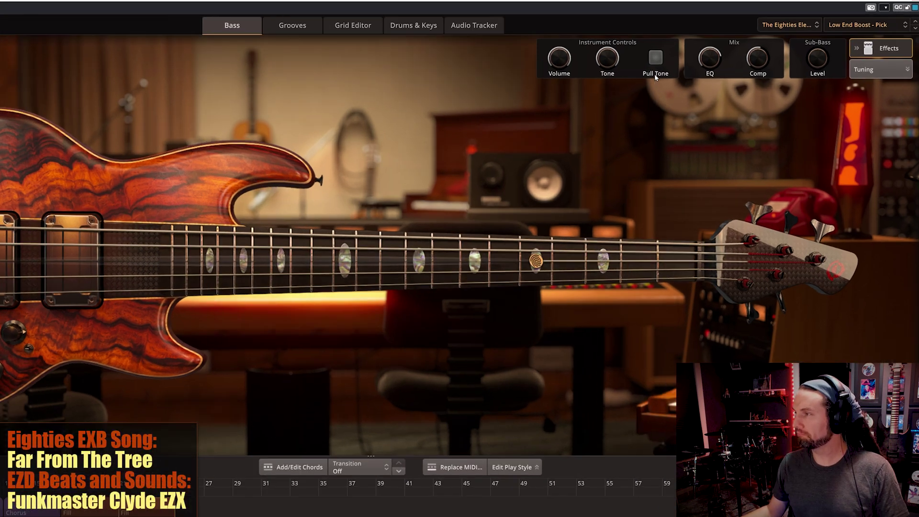
pyautogui.click(700, 67)
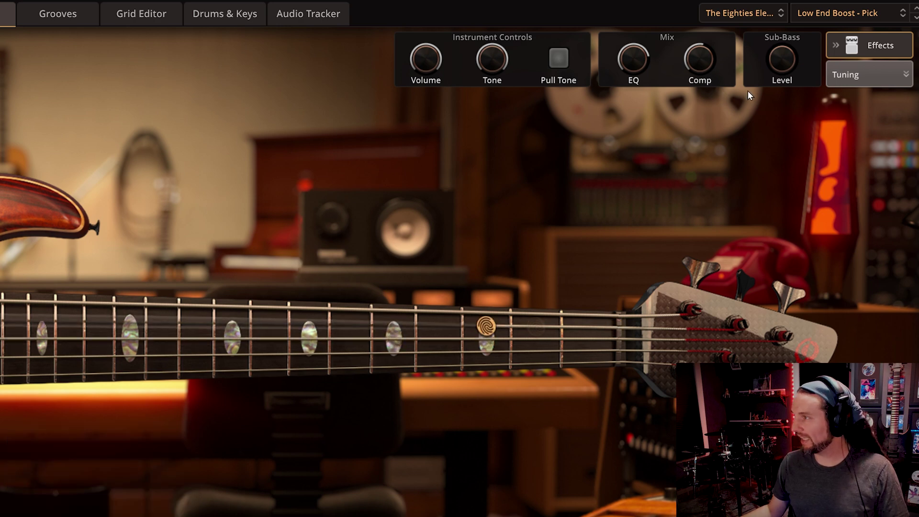
pyautogui.click(830, 12)
pyautogui.click(823, 336)
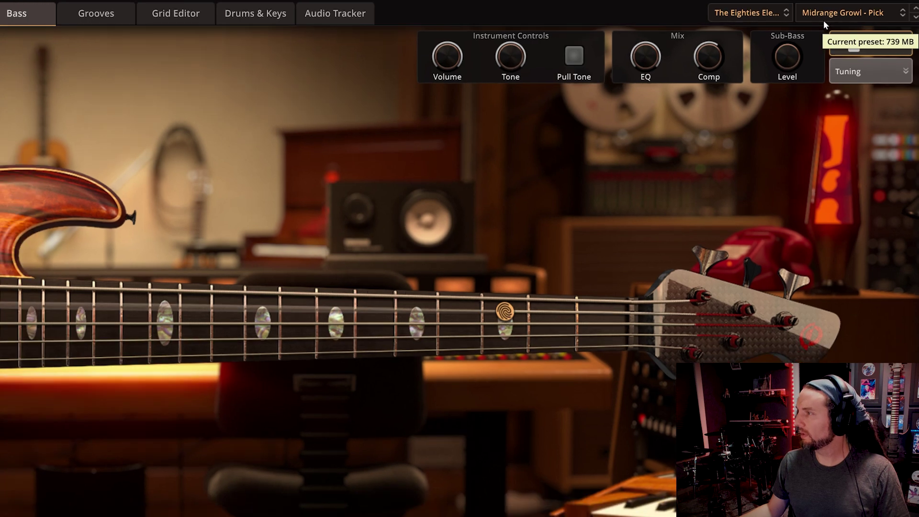
pyautogui.click(831, 12)
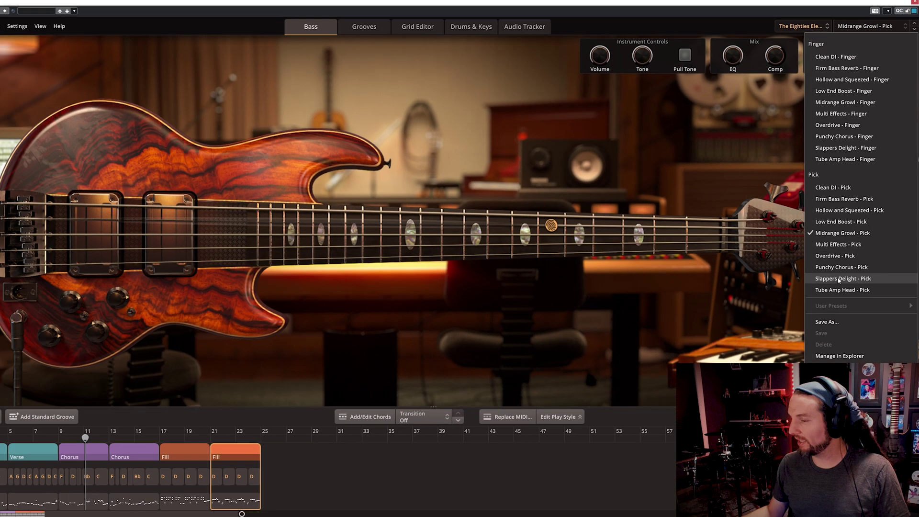
pyautogui.click(815, 315)
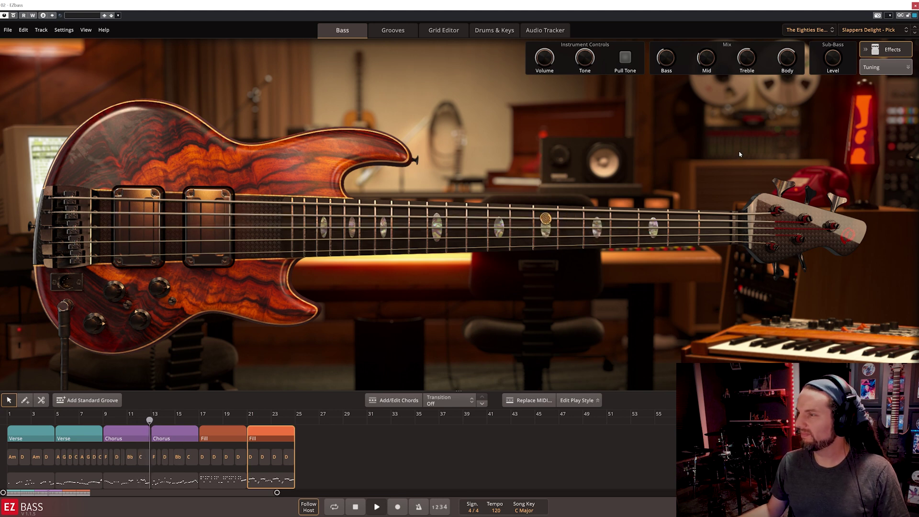
# Compare Pull Tone on and off in the Slappers Delight - Pick preset and audition its Bass, Treble and Body controls
pyautogui.click(625, 59)
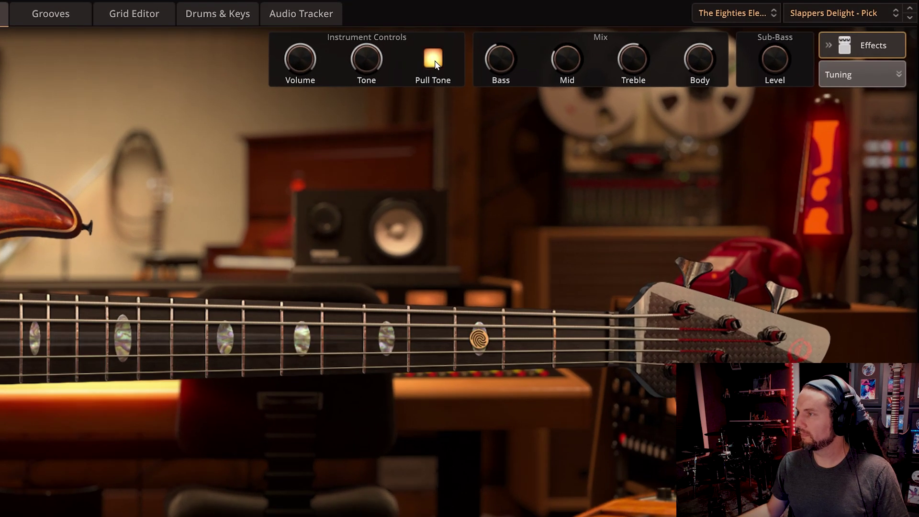
pyautogui.click(436, 65)
pyautogui.moveTo(495, 78); pyautogui.dragTo(487, 24)
pyautogui.moveTo(632, 58)
pyautogui.mouseDown()
pyautogui.moveTo(635, 87)
pyautogui.moveTo(628, 47)
pyautogui.mouseUp()
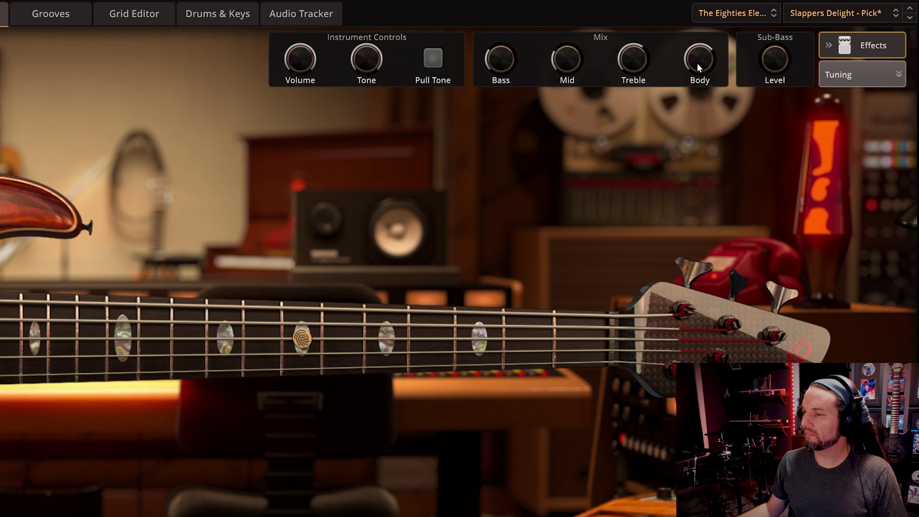
pyautogui.moveTo(698, 62); pyautogui.dragTo(691, 28)
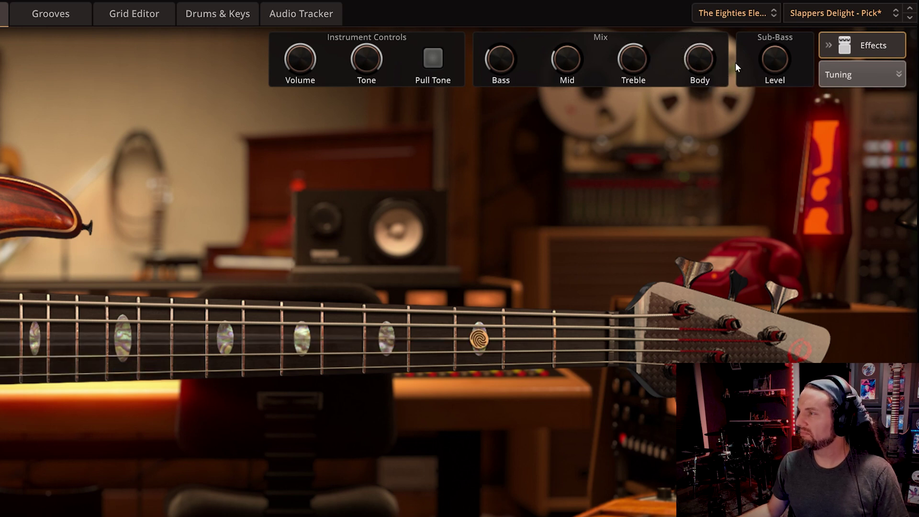
pyautogui.moveTo(702, 57)
pyautogui.mouseDown()
pyautogui.moveTo(697, 82)
pyautogui.moveTo(694, 66)
pyautogui.mouseUp()
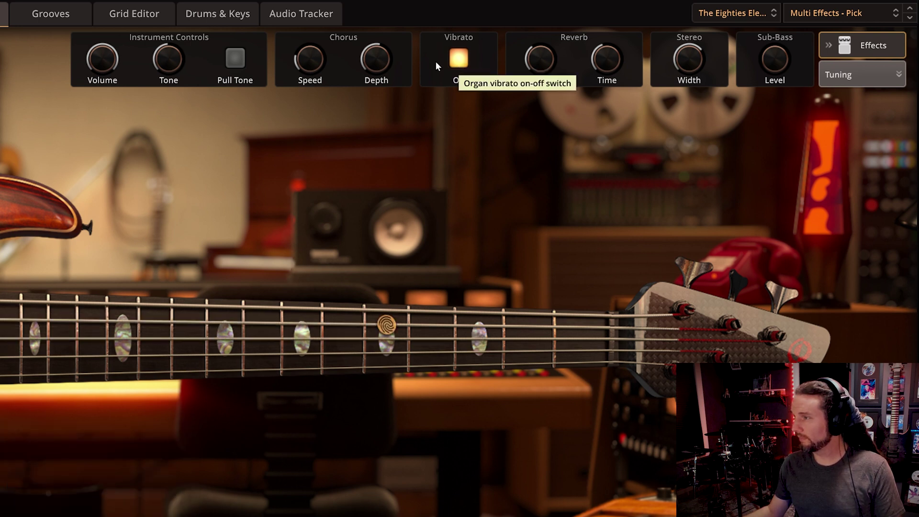
# Audition the Multi Effects - Pick preset's Chorus Depth and switch its Vibrato off and back on
pyautogui.moveTo(380, 59)
pyautogui.mouseDown()
pyautogui.moveTo(369, 88)
pyautogui.moveTo(358, 56)
pyautogui.mouseUp()
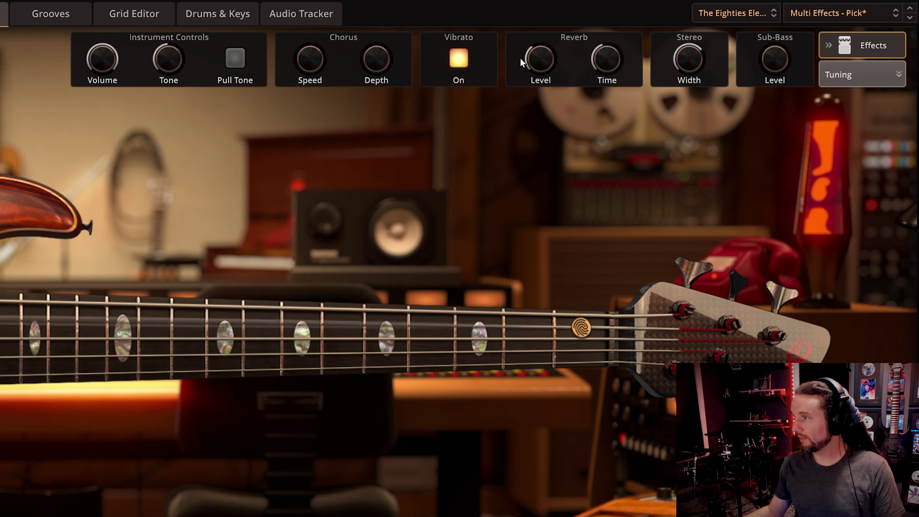
pyautogui.click(460, 57)
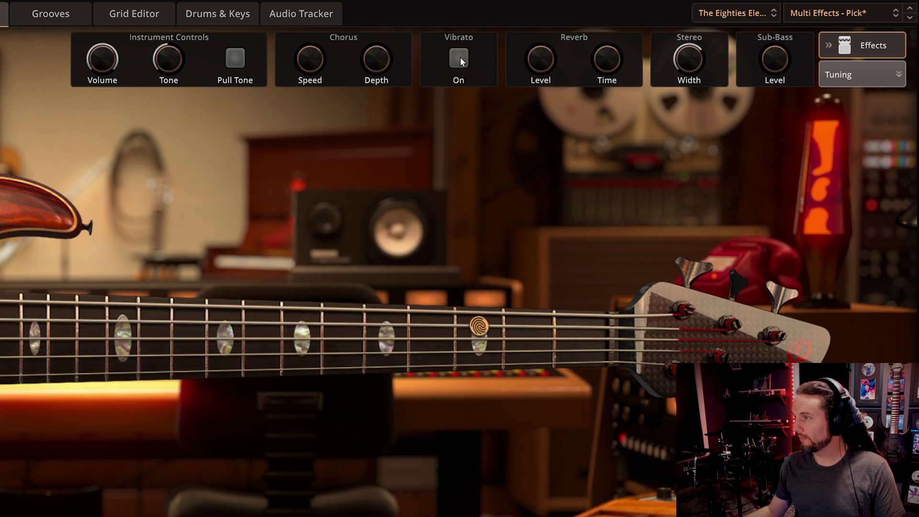
pyautogui.click(460, 57)
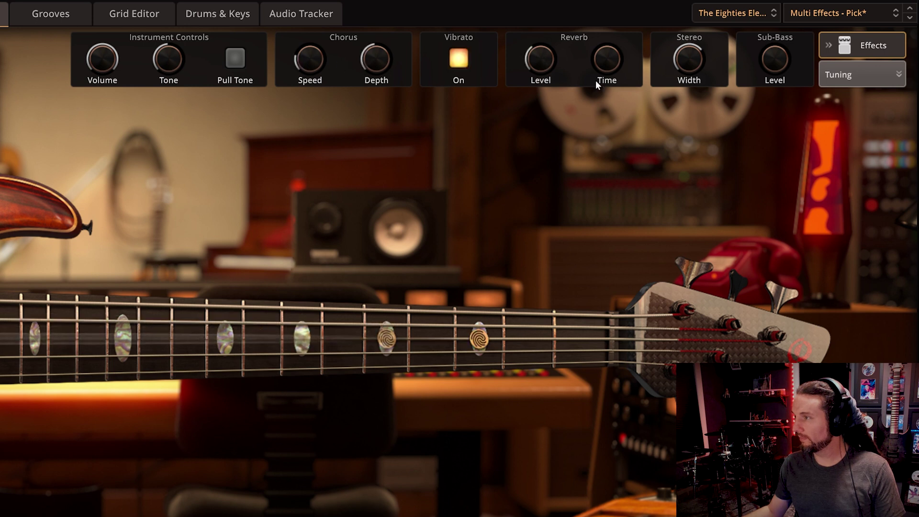
# Load the Overdrive - Pick preset and audition its Drive control
pyautogui.click(832, 13)
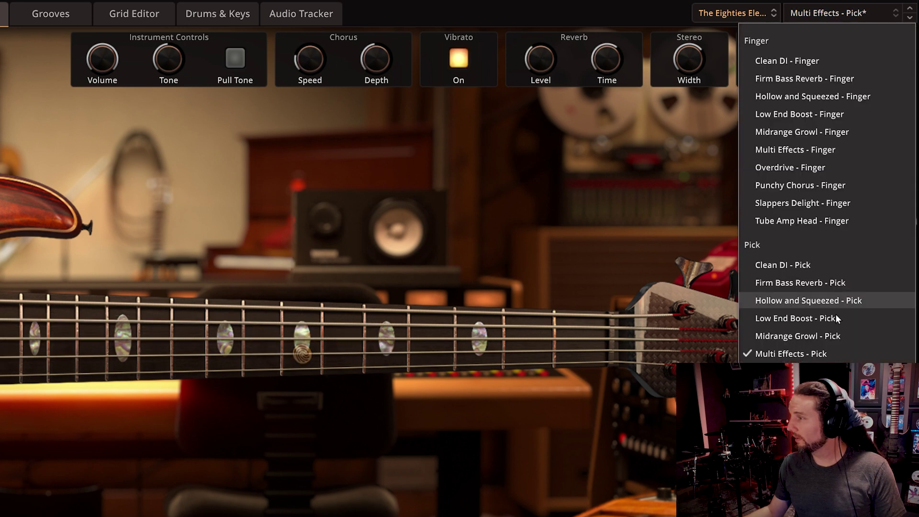
pyautogui.click(791, 371)
pyautogui.moveTo(561, 66); pyautogui.dragTo(566, 50)
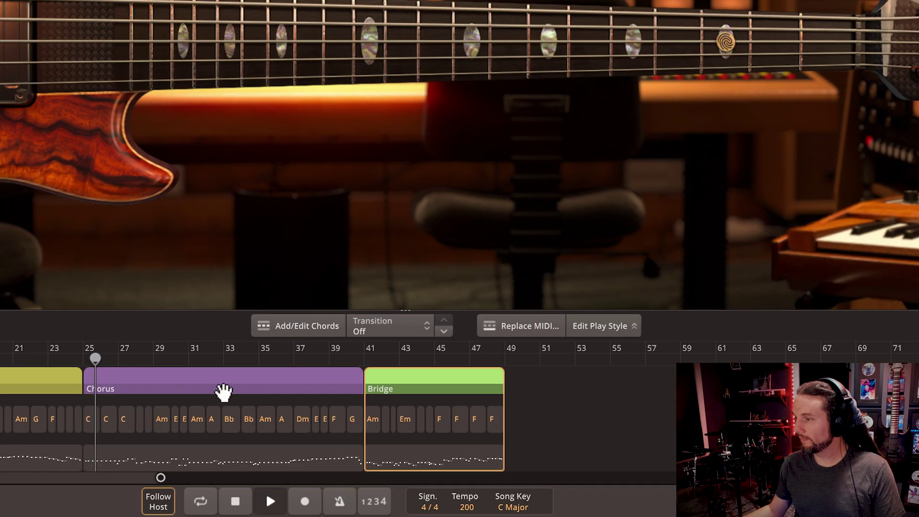
# Try a play style velocity of 127 on the Chorus block and reset it to 0
pyautogui.click(256, 390)
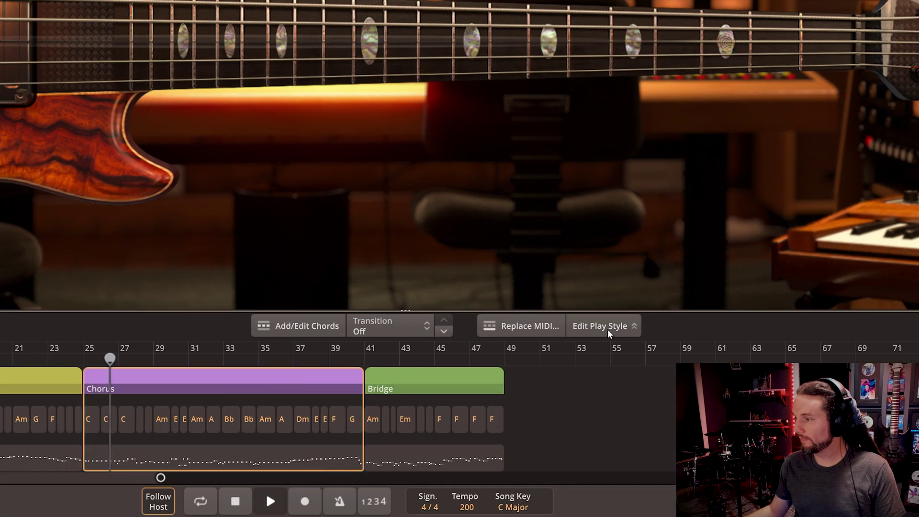
pyautogui.click(608, 327)
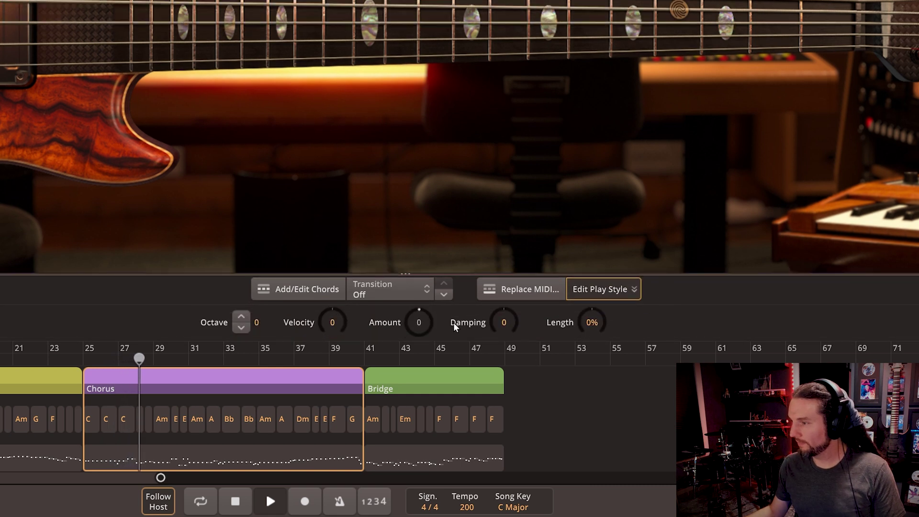
pyautogui.moveTo(332, 322); pyautogui.dragTo(329, 258)
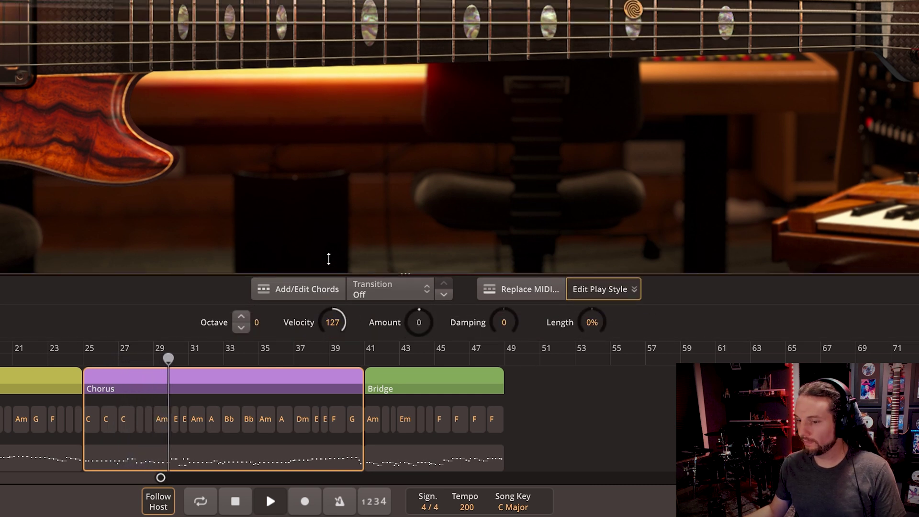
pyautogui.doubleClick(333, 322)
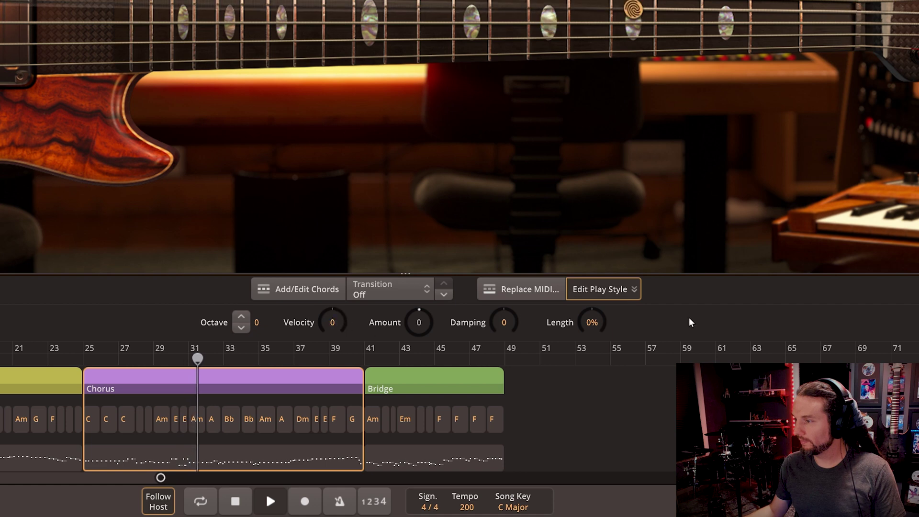
pyautogui.moveTo(407, 274); pyautogui.dragTo(407, 310)
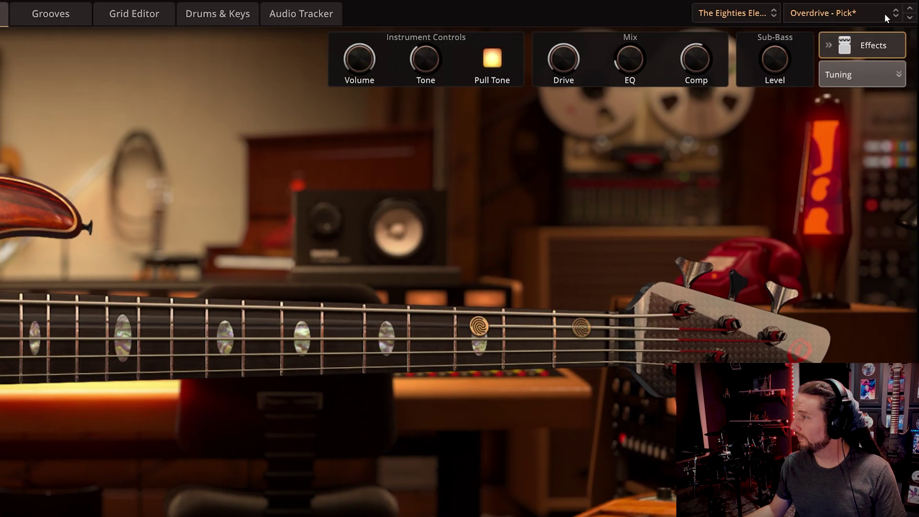
# Load the Punchy Chorus - Pick preset and audition its Chorus Spread at low and high settings
pyautogui.click(843, 13)
pyautogui.click(814, 389)
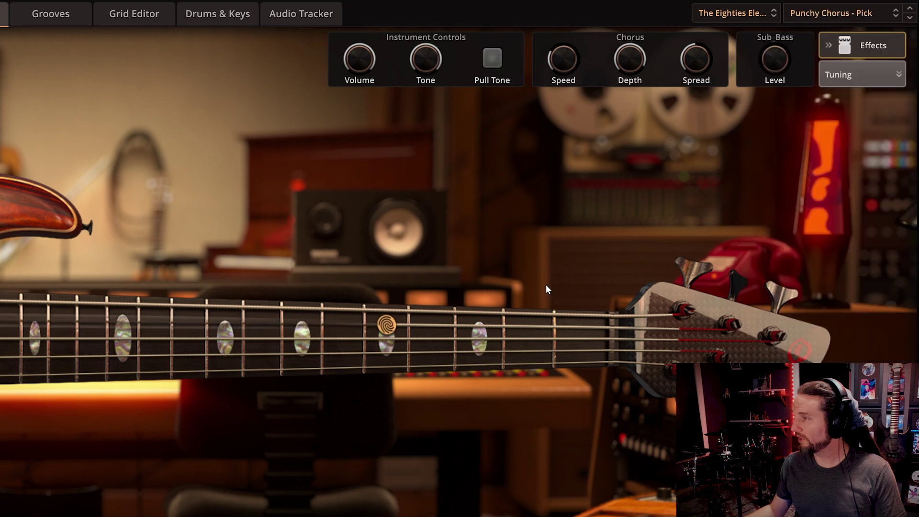
pyautogui.moveTo(694, 64); pyautogui.dragTo(692, 39)
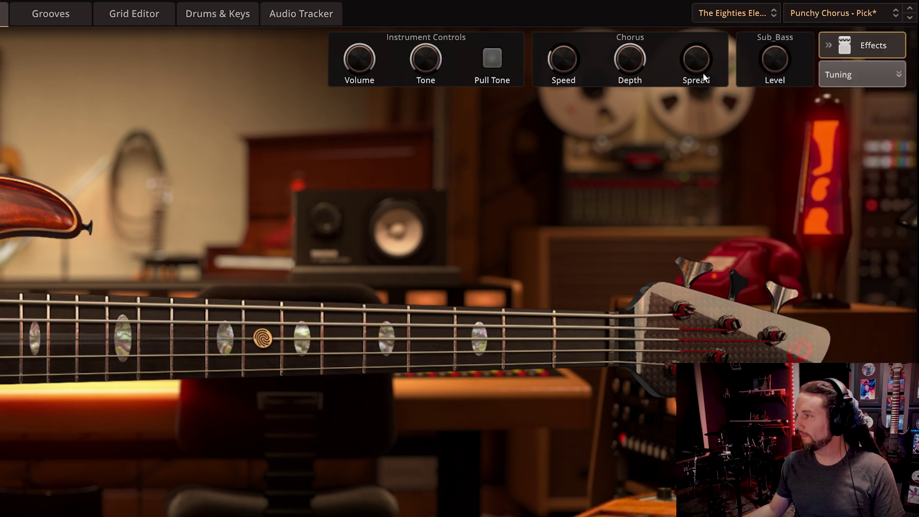
pyautogui.moveTo(696, 56)
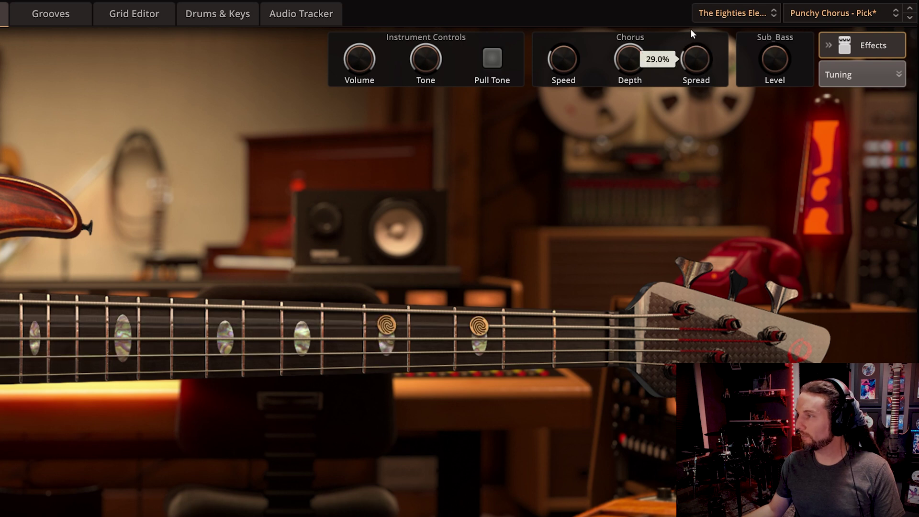
pyautogui.moveTo(703, 50); pyautogui.dragTo(700, 79)
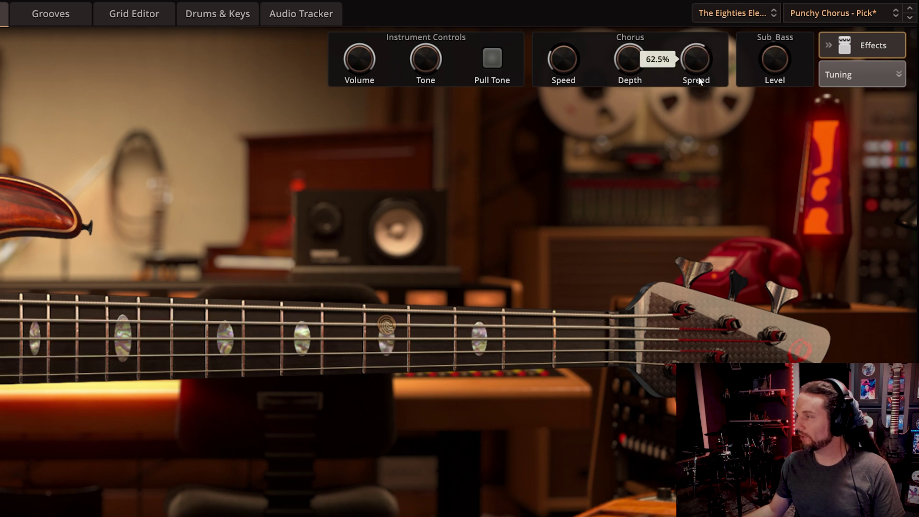
# Load the Tube Amp Head - Pick preset and audition its Low Mid, Bass and Sub-Bass Level controls
pyautogui.click(843, 15)
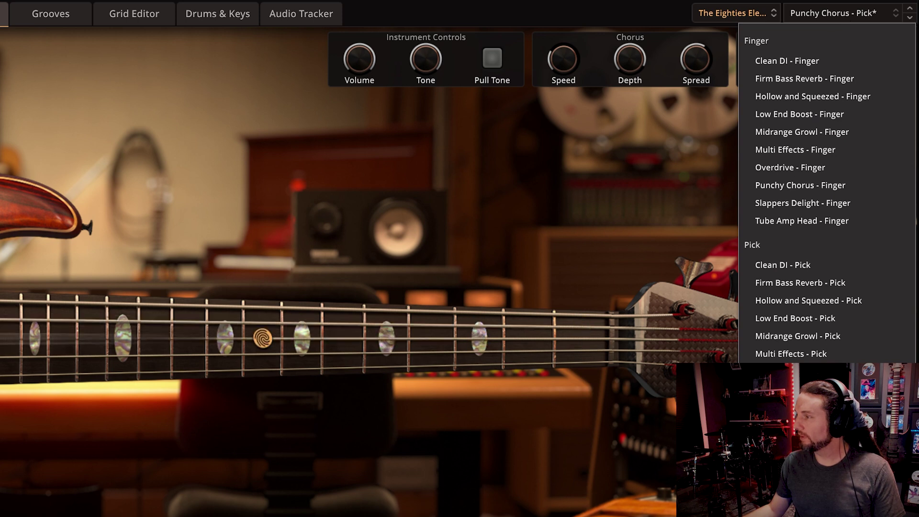
pyautogui.click(803, 425)
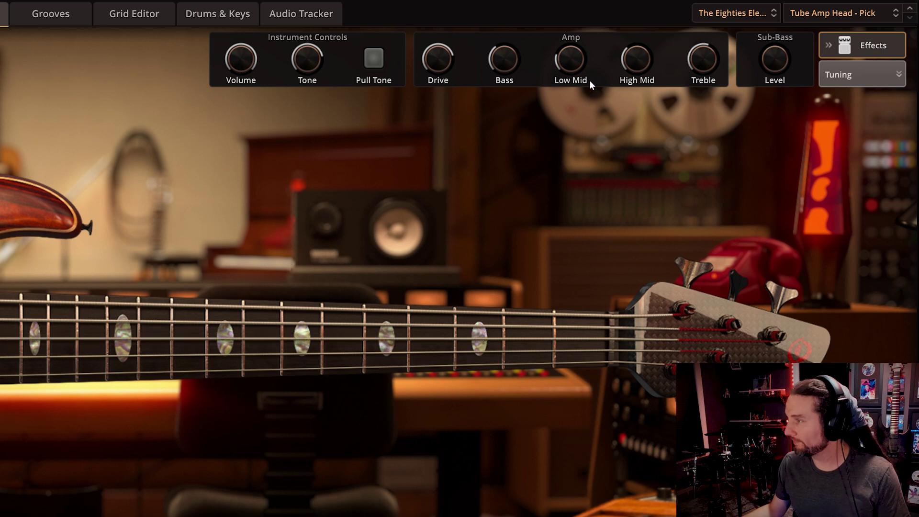
pyautogui.moveTo(571, 59); pyautogui.dragTo(583, 39)
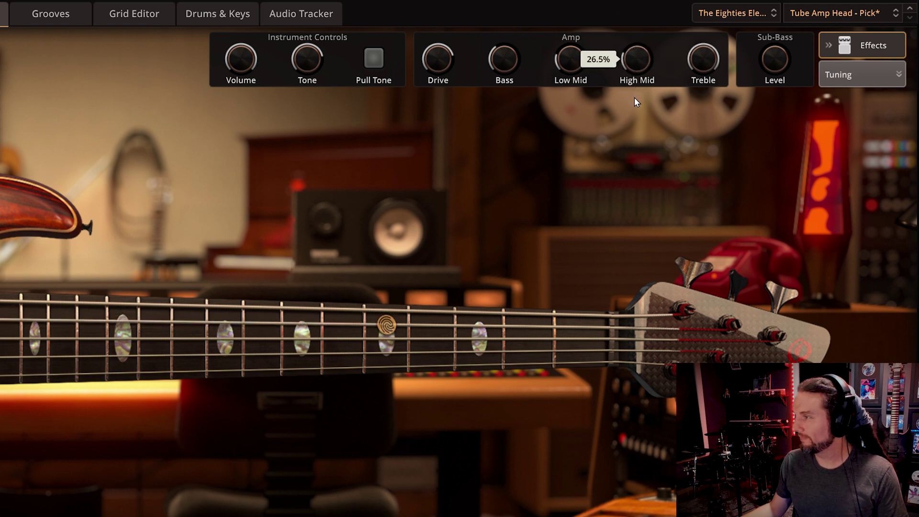
pyautogui.moveTo(572, 60); pyautogui.dragTo(565, 5)
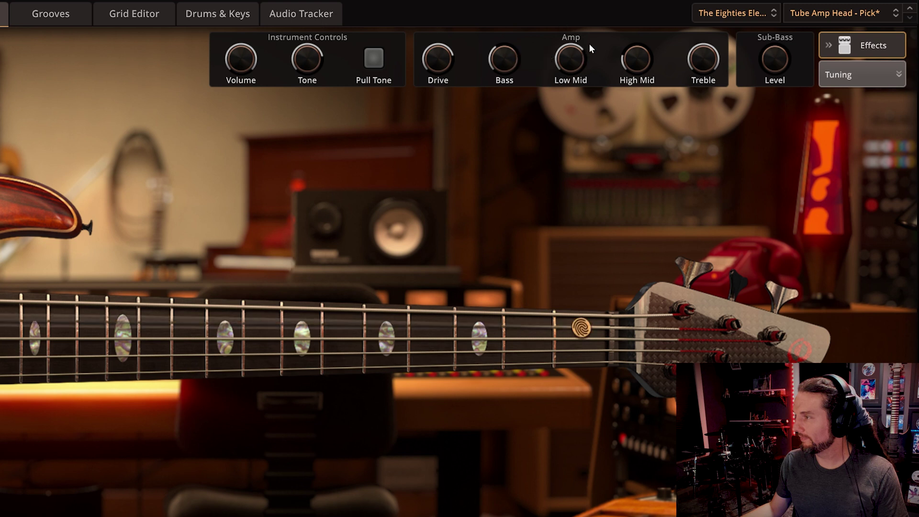
pyautogui.moveTo(565, 56); pyautogui.dragTo(567, 70)
pyautogui.moveTo(504, 50)
pyautogui.moveTo(505, 49); pyautogui.dragTo(501, 37)
pyautogui.moveTo(774, 56)
pyautogui.moveTo(774, 56)
pyautogui.mouseDown()
pyautogui.moveTo(775, 29)
pyautogui.moveTo(768, 41)
pyautogui.mouseUp()
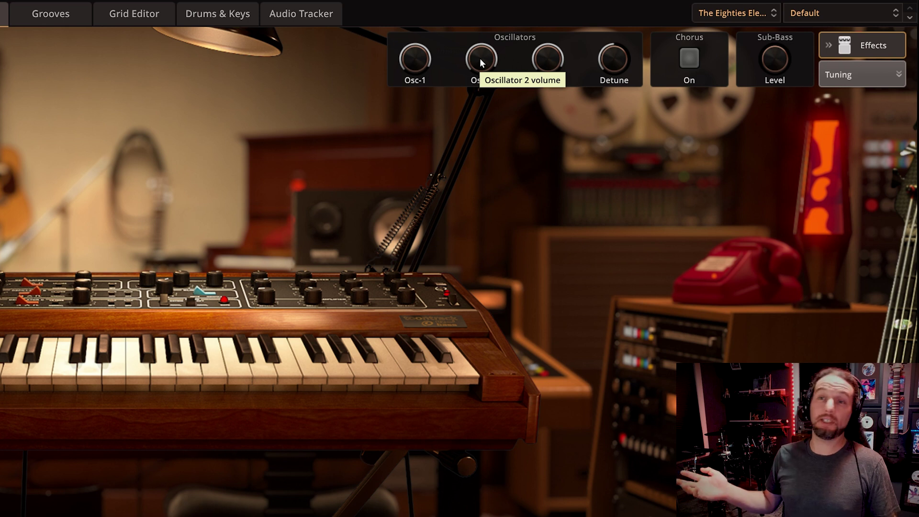
# Isolate oscillator 1 of the synth bass's Default preset by turning down Osc-2 and Osc-3, with Osc-1 raised to about 80%
pyautogui.moveTo(480, 58); pyautogui.dragTo(477, 109)
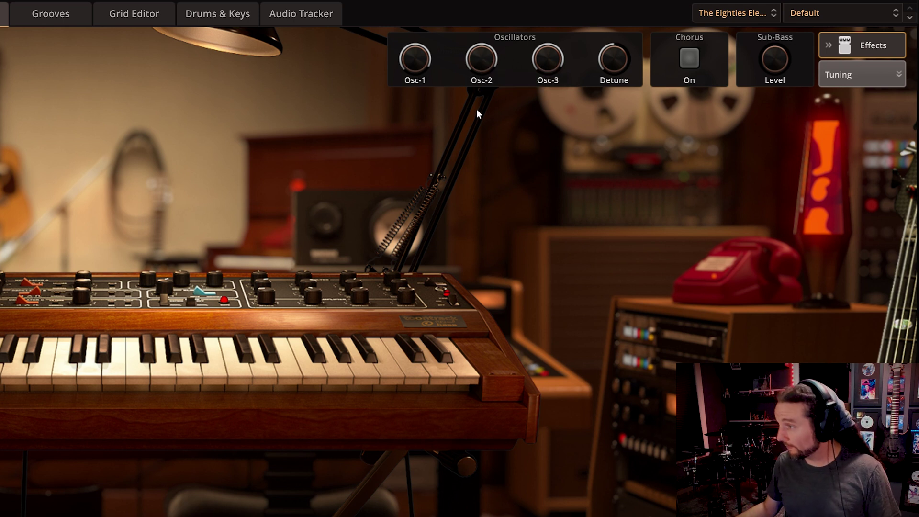
pyautogui.moveTo(546, 60); pyautogui.dragTo(530, 217)
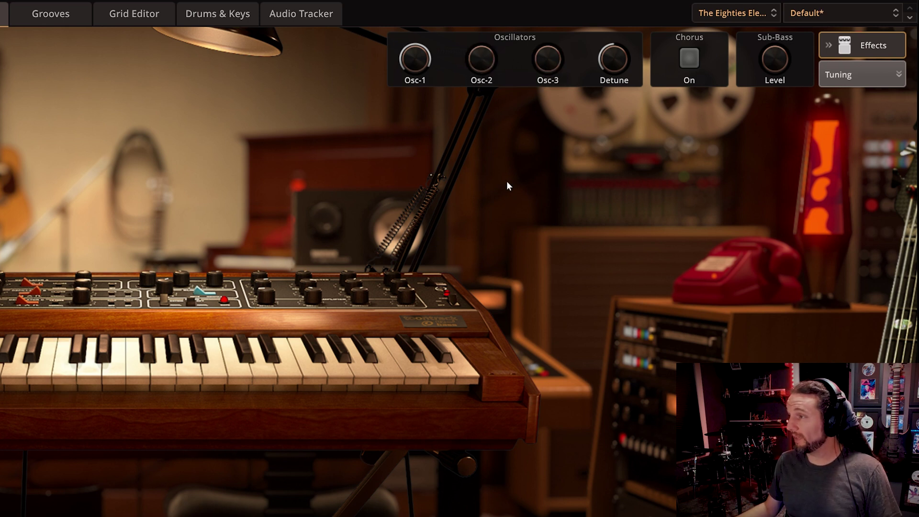
pyautogui.moveTo(413, 61); pyautogui.dragTo(418, 145)
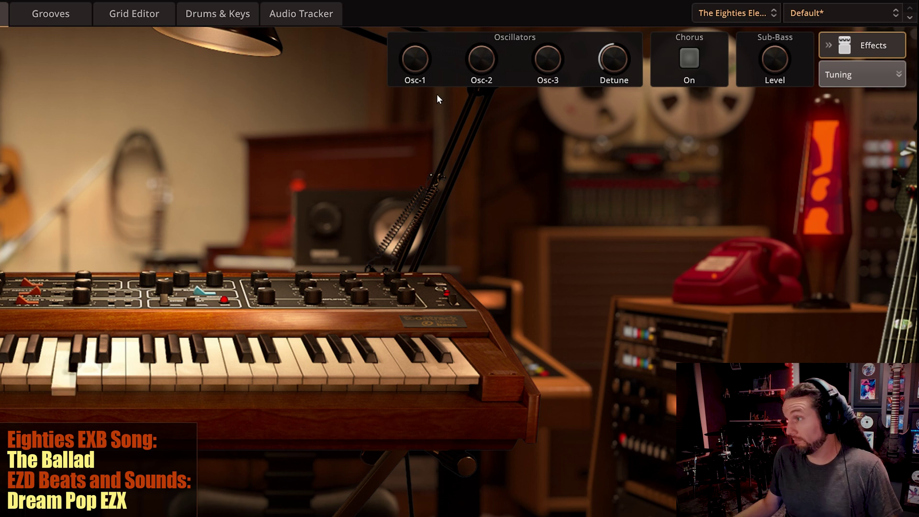
pyautogui.moveTo(419, 64); pyautogui.dragTo(409, 0)
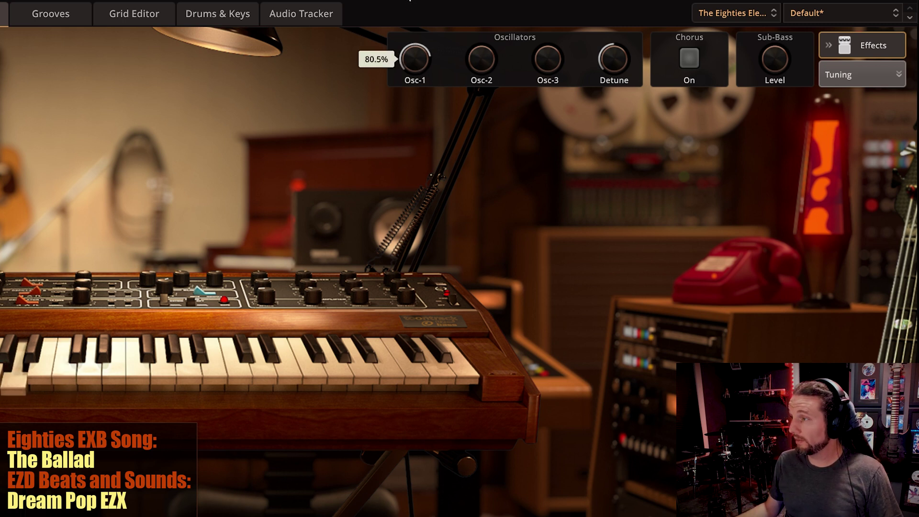
# Bring the Osc-2 and Osc-3 volumes back up to audition the oscillators together
pyautogui.moveTo(483, 62); pyautogui.dragTo(467, 102)
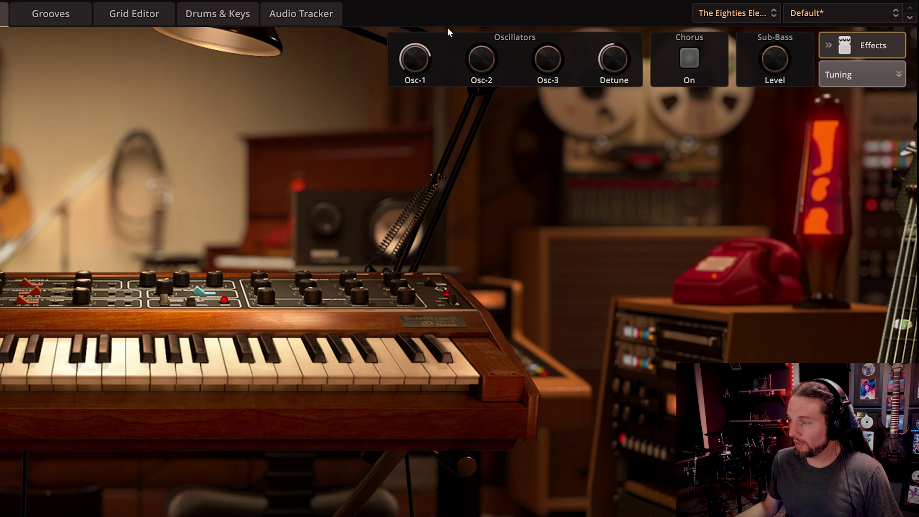
pyautogui.moveTo(477, 71); pyautogui.dragTo(479, 60)
pyautogui.moveTo(470, 7); pyautogui.dragTo(469, 2)
pyautogui.moveTo(533, 59); pyautogui.dragTo(533, 8)
pyautogui.moveTo(480, 59); pyautogui.dragTo(433, 55)
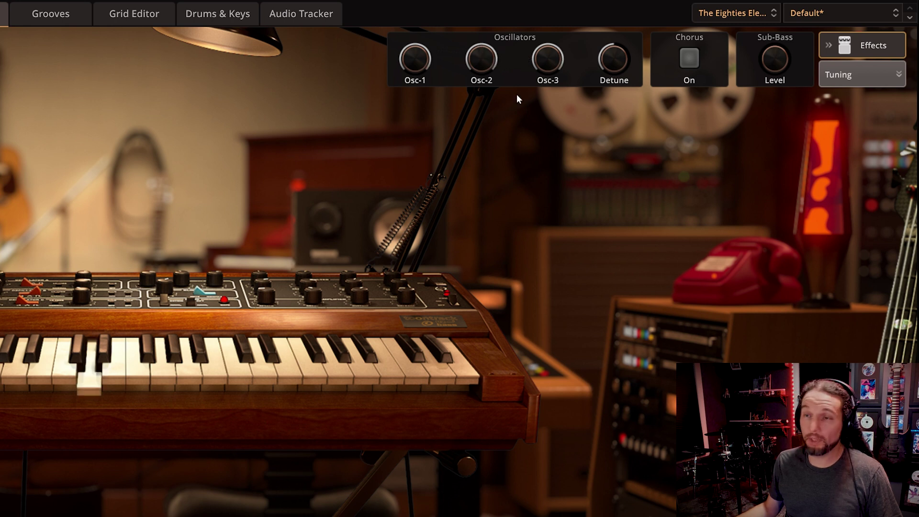
pyautogui.moveTo(478, 61); pyautogui.dragTo(461, 31)
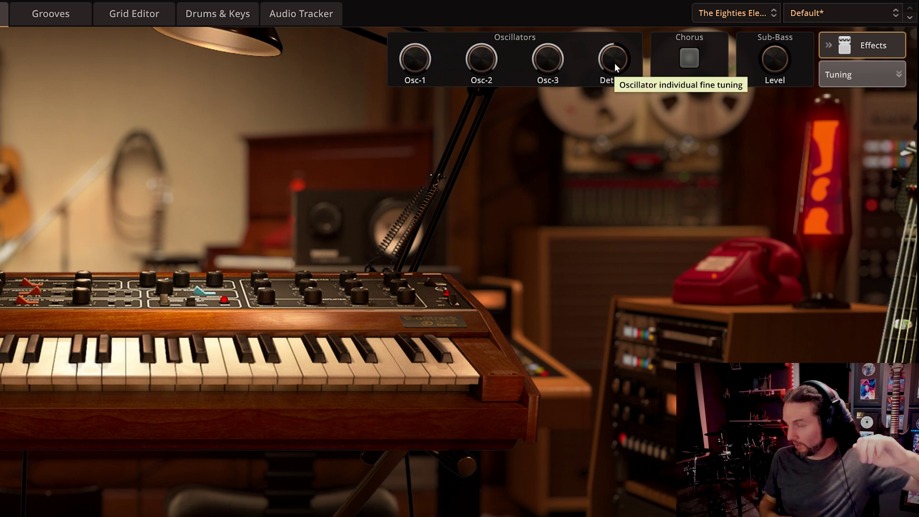
# Audition the Default preset's Detune and Chorus, leaving the chorus off, and raise the Sub-Bass Level
pyautogui.moveTo(613, 62)
pyautogui.mouseDown()
pyautogui.moveTo(607, 5)
pyautogui.moveTo(615, 59)
pyautogui.moveTo(616, 52)
pyautogui.mouseUp()
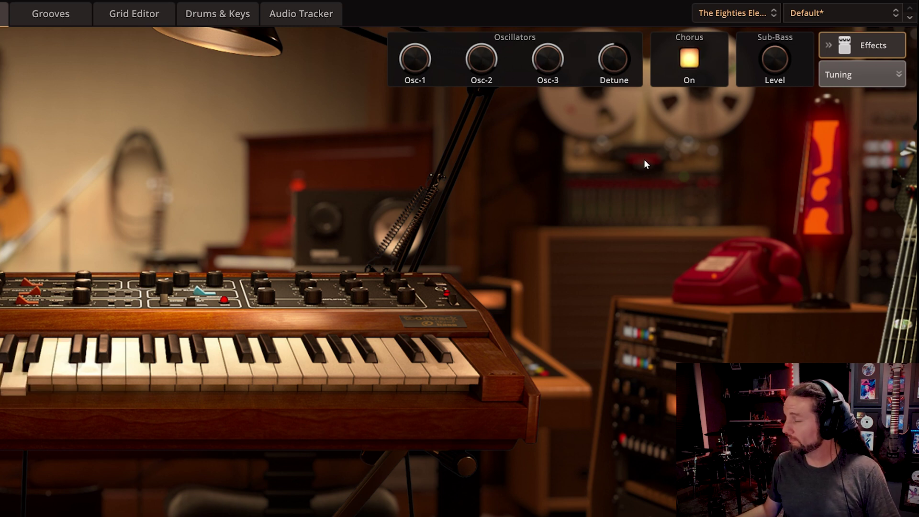
pyautogui.click(689, 57)
pyautogui.moveTo(766, 69); pyautogui.dragTo(781, 17)
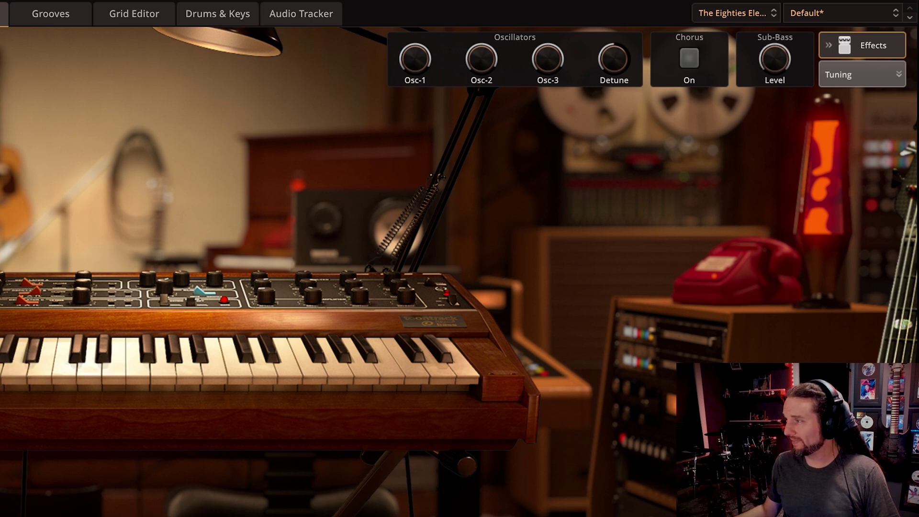
# Load the Basic Sawtooth preset and audition its mix EQ at low and high settings
pyautogui.click(818, 14)
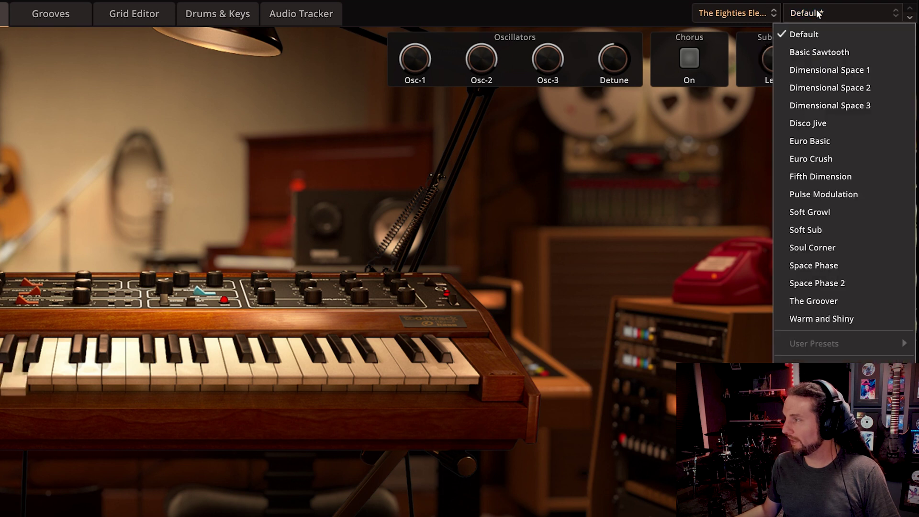
pyautogui.click(845, 50)
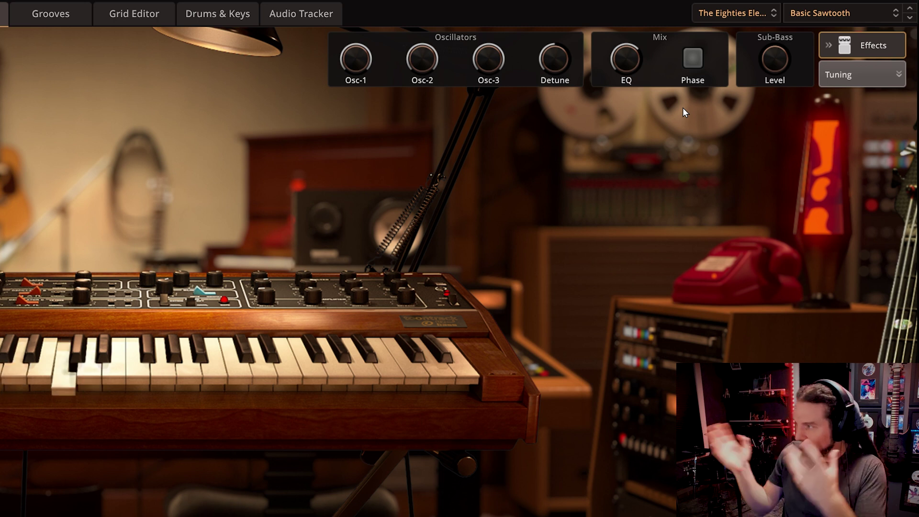
pyautogui.moveTo(620, 59); pyautogui.dragTo(624, 11)
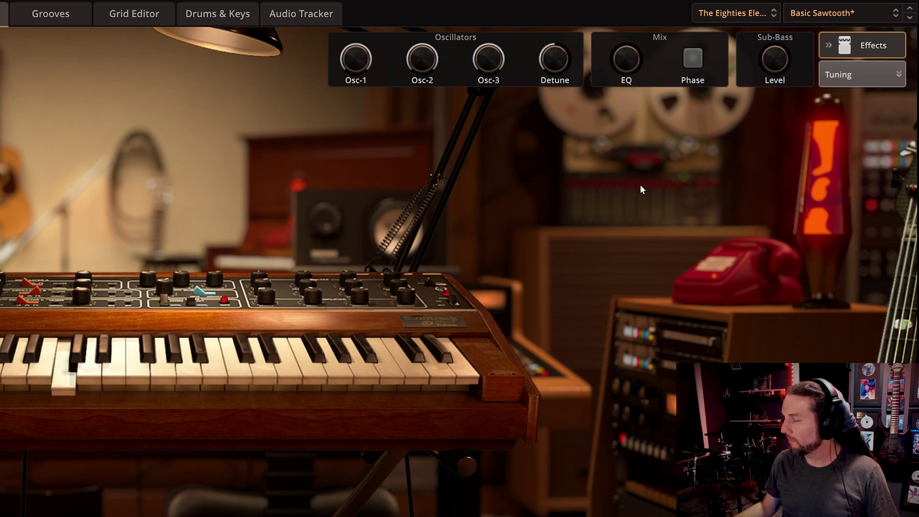
pyautogui.moveTo(626, 59); pyautogui.dragTo(621, 11)
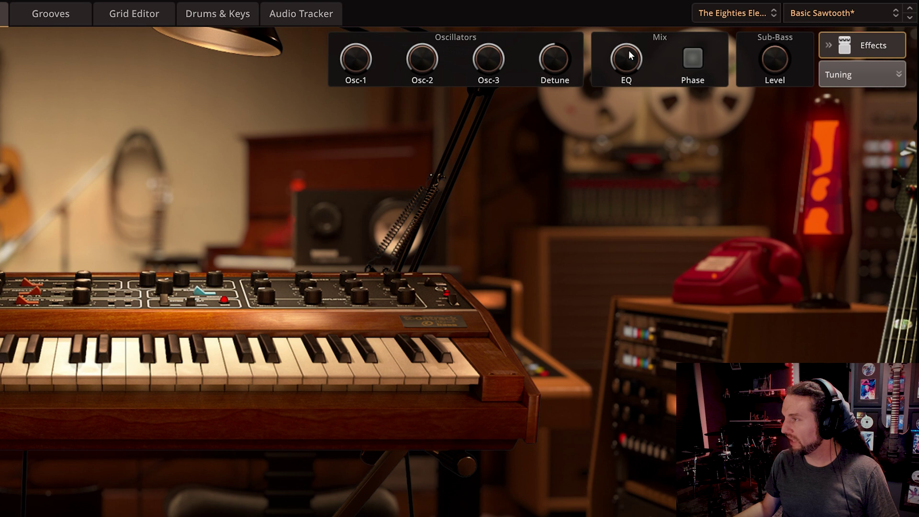
# Compare the Basic Sawtooth preset with oscillator 3's Phase switched on and off, leaving it on
pyautogui.click(695, 67)
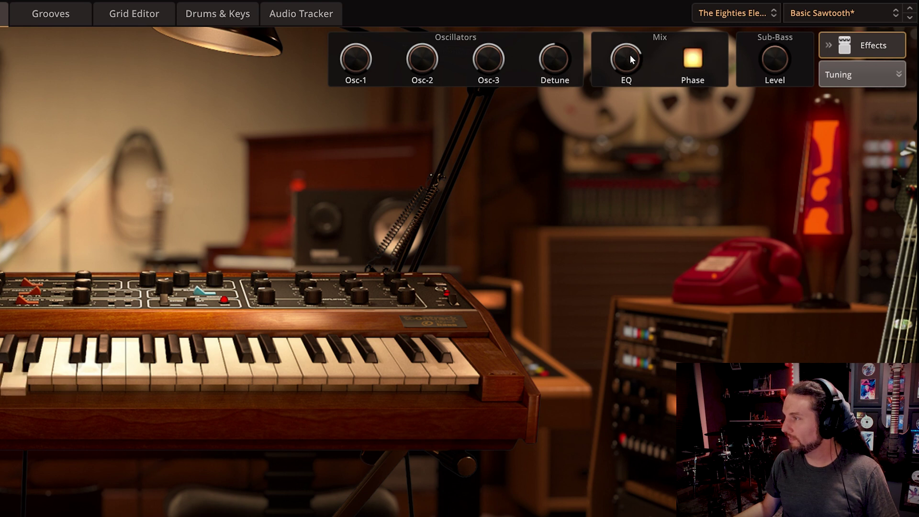
pyautogui.click(696, 63)
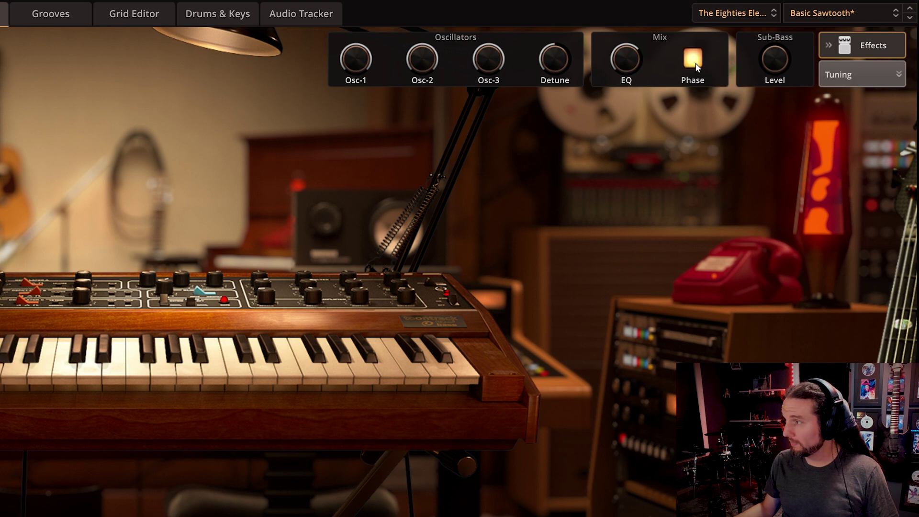
pyautogui.click(695, 62)
pyautogui.click(697, 63)
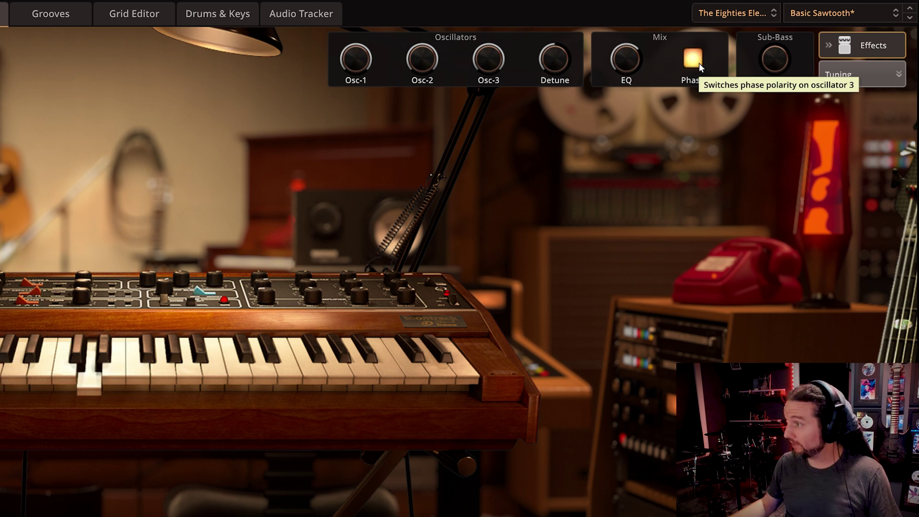
# Load the Dimensional Space 1 preset and compare its Chorus off and on, leaving it on
pyautogui.click(856, 13)
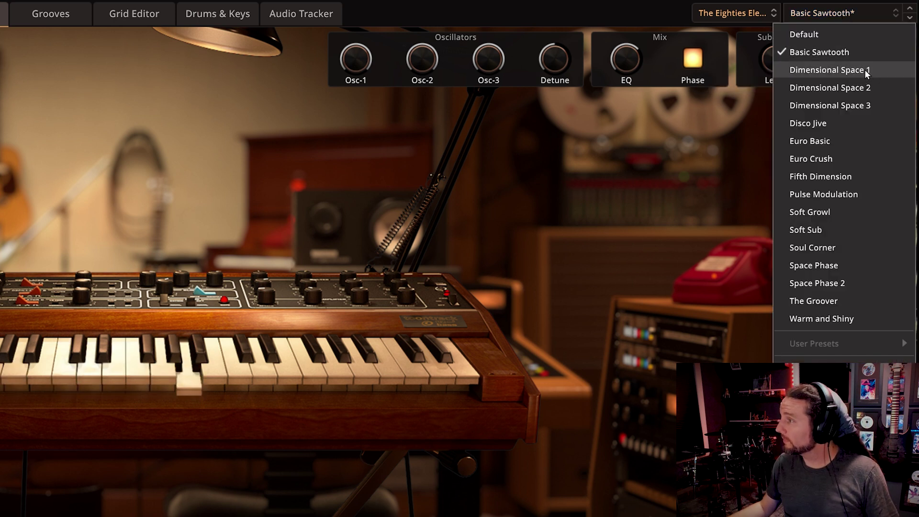
pyautogui.click(865, 70)
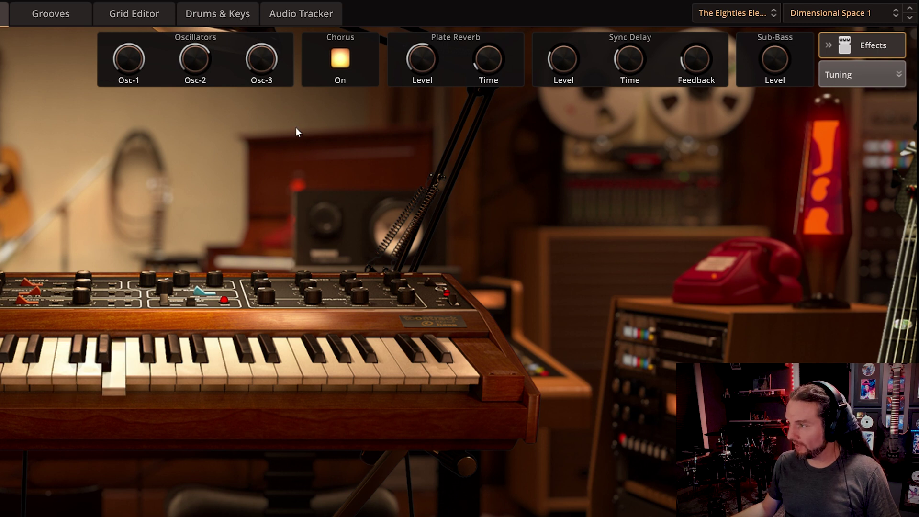
pyautogui.click(338, 61)
pyautogui.click(340, 60)
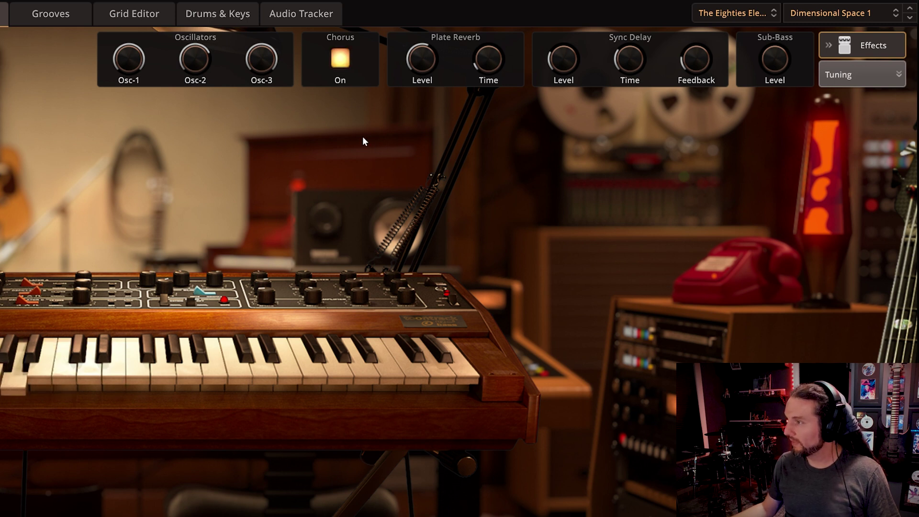
# Audition the Plate Reverb's Level and Time and the Sync Delay's Level in Dimensional Space 1
pyautogui.moveTo(418, 55)
pyautogui.mouseDown()
pyautogui.moveTo(432, 122)
pyautogui.moveTo(422, 58)
pyautogui.mouseUp()
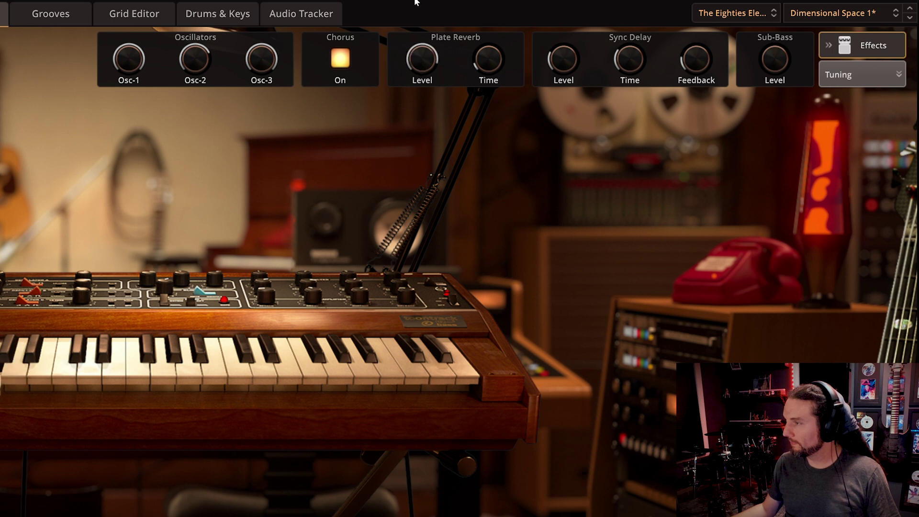
pyautogui.moveTo(486, 68); pyautogui.dragTo(488, 38)
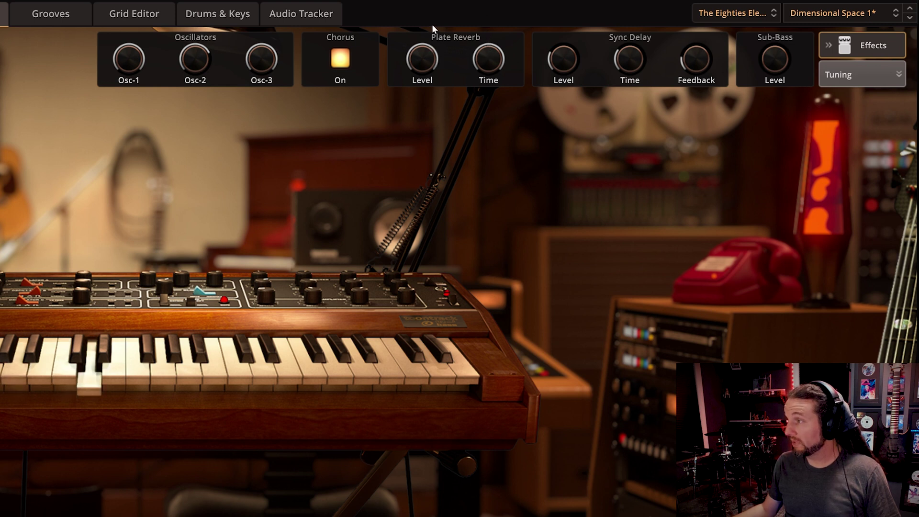
pyautogui.moveTo(424, 57); pyautogui.dragTo(424, 79)
pyautogui.moveTo(487, 56); pyautogui.dragTo(479, 114)
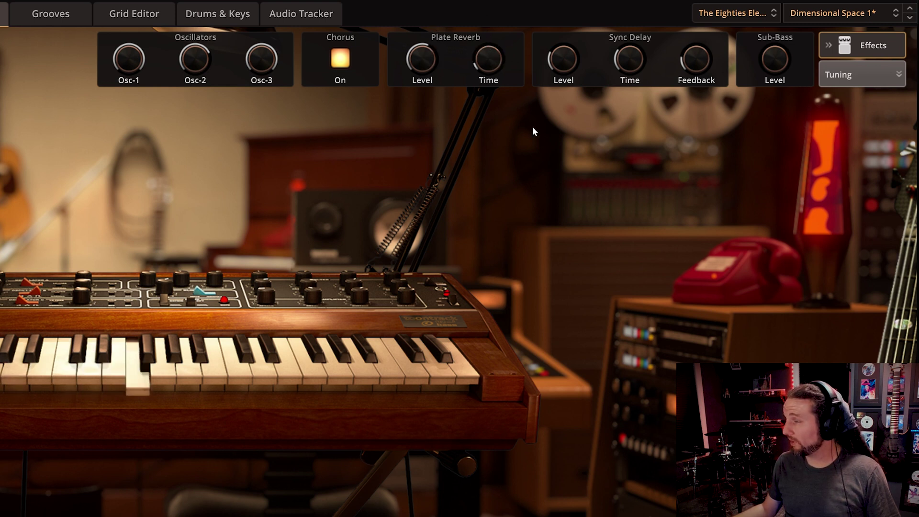
pyautogui.moveTo(559, 61); pyautogui.dragTo(565, 17)
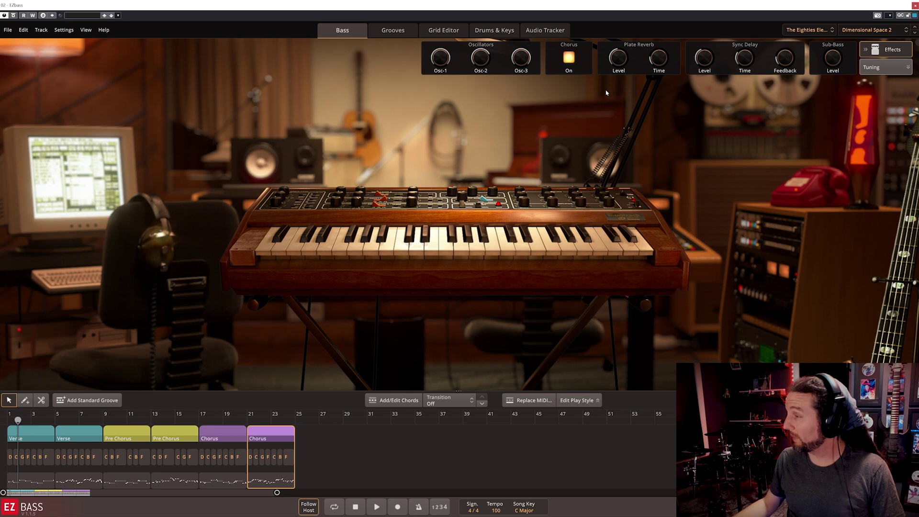
# Play the song and compare the Dimensional Space 1 and Dimensional Space 2 presets, ending on Dimensional Space 2
pyautogui.press('space')
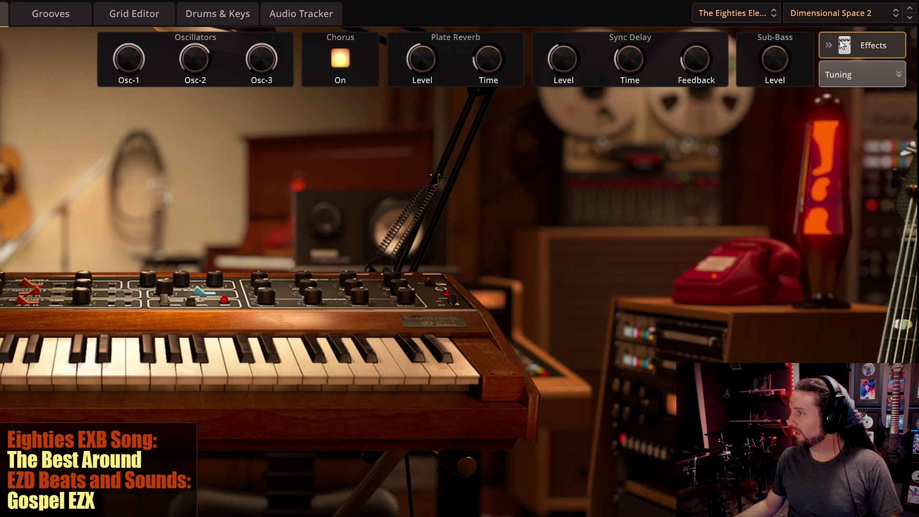
pyautogui.click(837, 12)
pyautogui.click(843, 71)
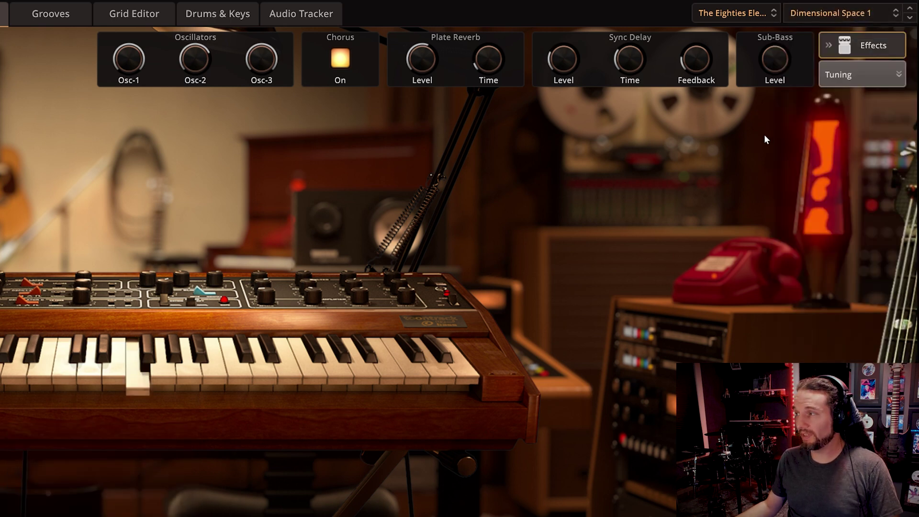
pyautogui.click(838, 13)
pyautogui.click(837, 88)
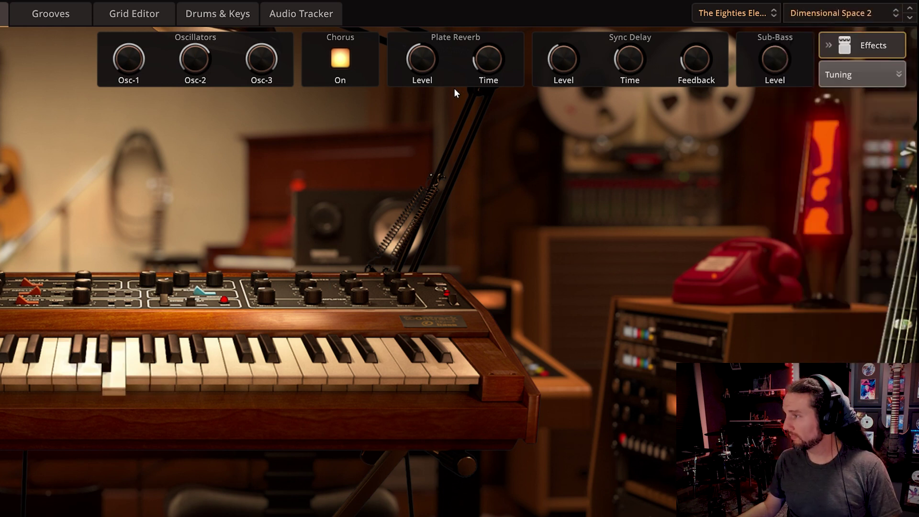
# Audition Dimensional Space 2 with Chorus toggled, Plate Reverb Level at 0%, reverb Time and Sync Delay turned down, and Sub-Bass Level raised
pyautogui.click(342, 58)
pyautogui.click(342, 58)
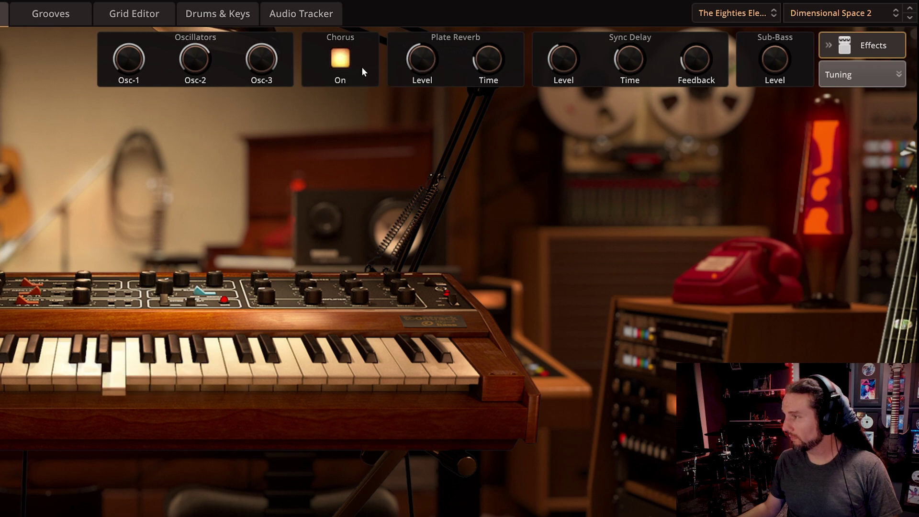
pyautogui.moveTo(422, 62); pyautogui.dragTo(424, 102)
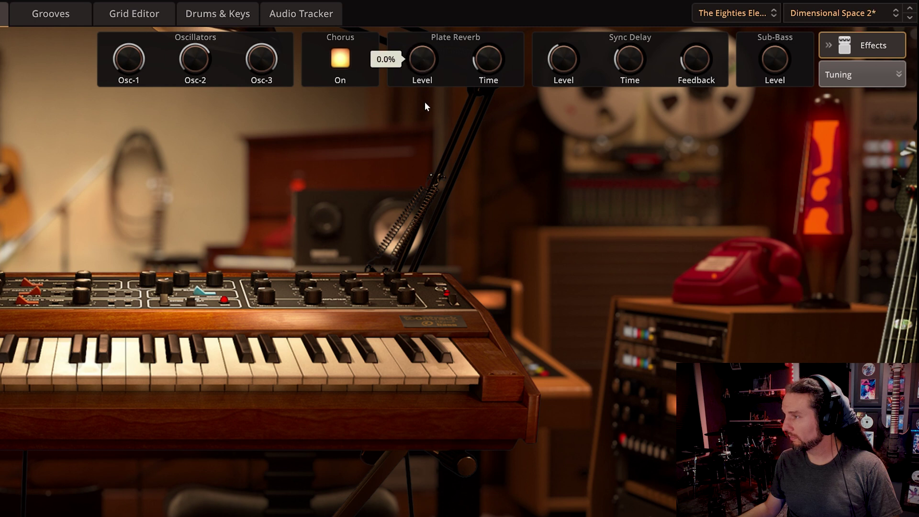
pyautogui.moveTo(488, 60); pyautogui.dragTo(490, 96)
pyautogui.moveTo(628, 62); pyautogui.dragTo(631, 96)
pyautogui.moveTo(690, 61); pyautogui.dragTo(699, 139)
pyautogui.moveTo(768, 61); pyautogui.dragTo(770, 39)
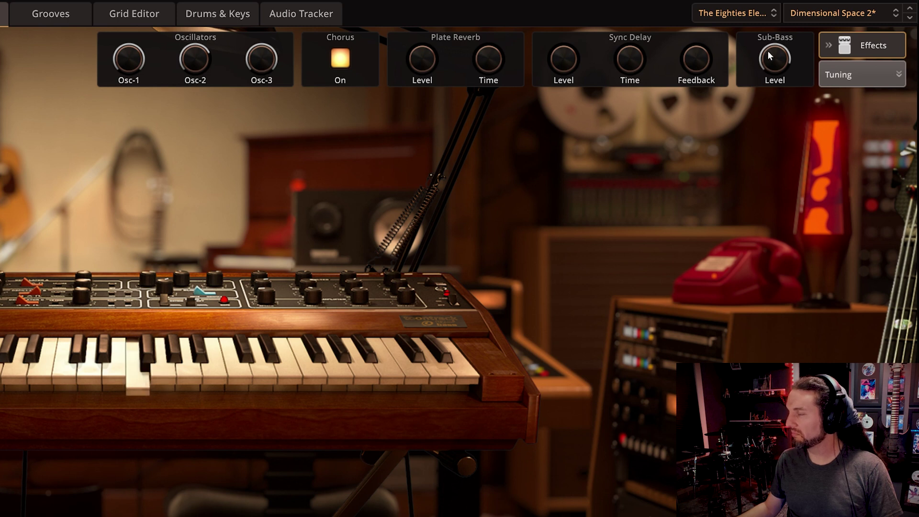
# Bring the Plate Reverb's Level and Time and the Sync Delay's Time and Feedback back up in Dimensional Space 2
pyautogui.moveTo(423, 63); pyautogui.dragTo(425, 44)
pyautogui.moveTo(485, 65); pyautogui.dragTo(488, 54)
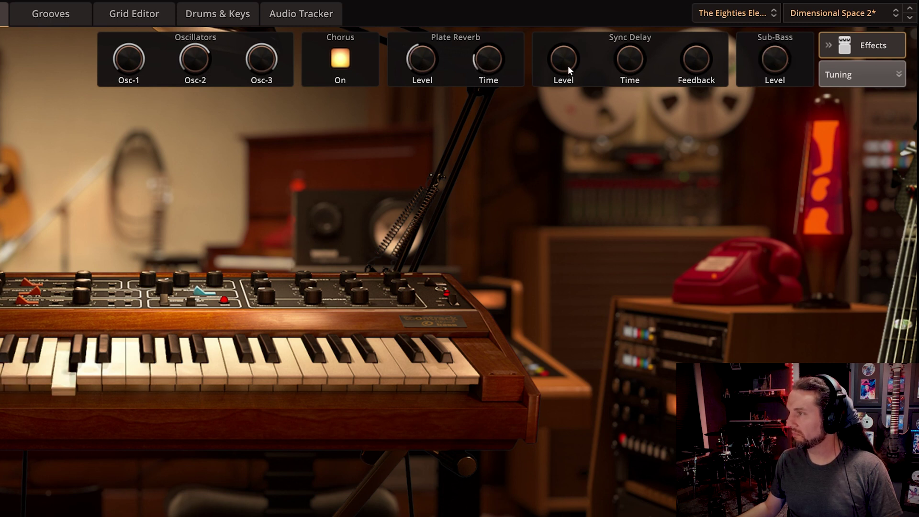
pyautogui.moveTo(630, 61); pyautogui.dragTo(631, 52)
pyautogui.moveTo(706, 61); pyautogui.dragTo(708, 52)
# Load the Dimensional Space 3 preset and compare its Chorus off and on, leaving it on
pyautogui.click(847, 14)
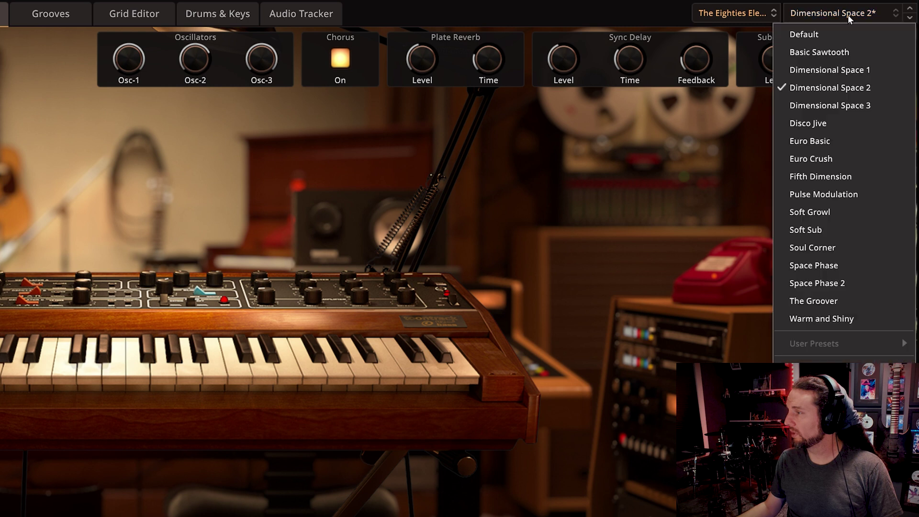
pyautogui.click(841, 104)
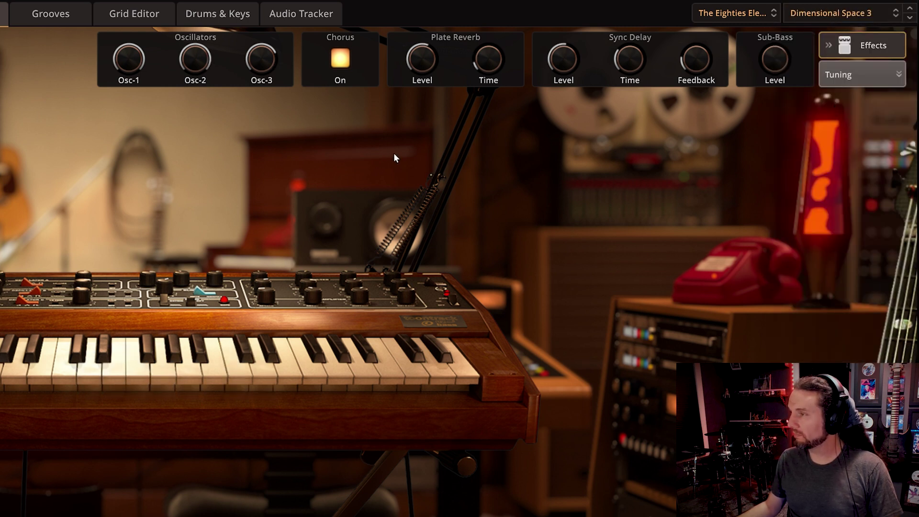
pyautogui.click(343, 61)
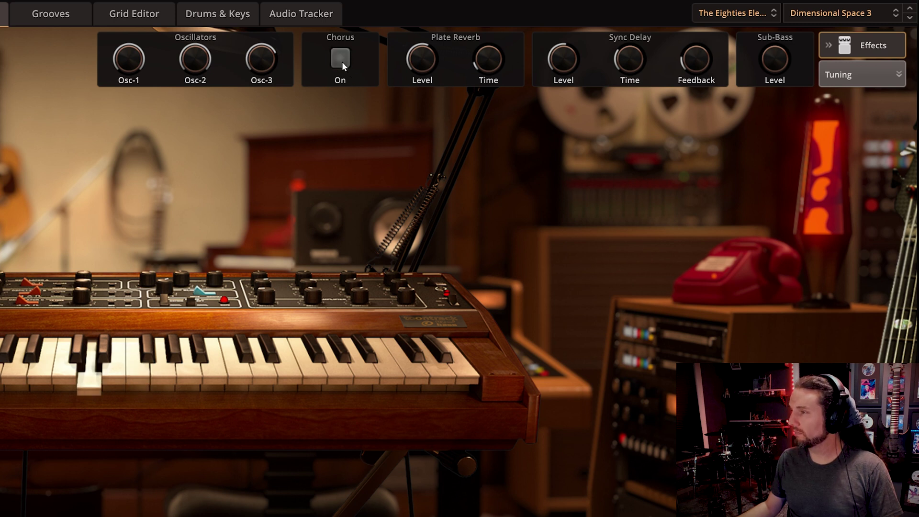
pyautogui.click(342, 61)
# Audition Dimensional Space 3 with oscillator 3's level varied, including 100% and 79.5%
pyautogui.moveTo(259, 1); pyautogui.dragTo(267, 111)
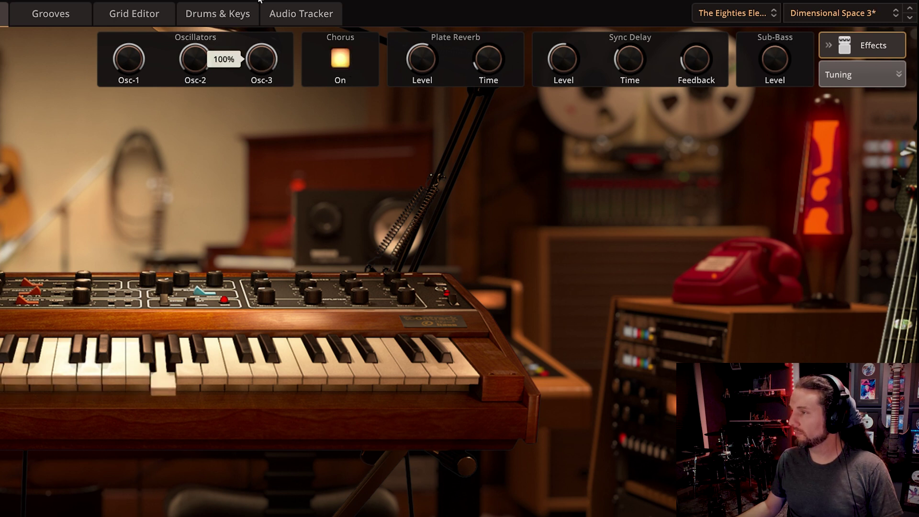
pyautogui.moveTo(251, 27); pyautogui.dragTo(248, 5)
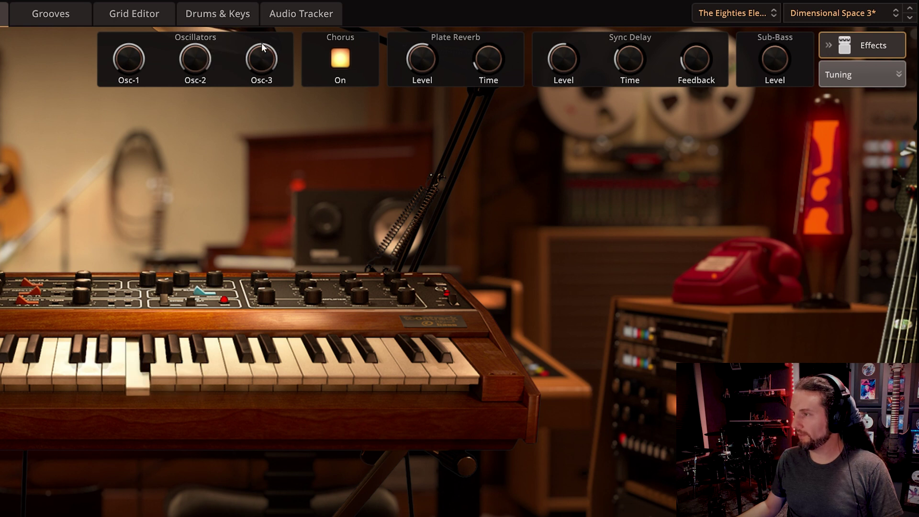
pyautogui.moveTo(260, 56); pyautogui.dragTo(257, 71)
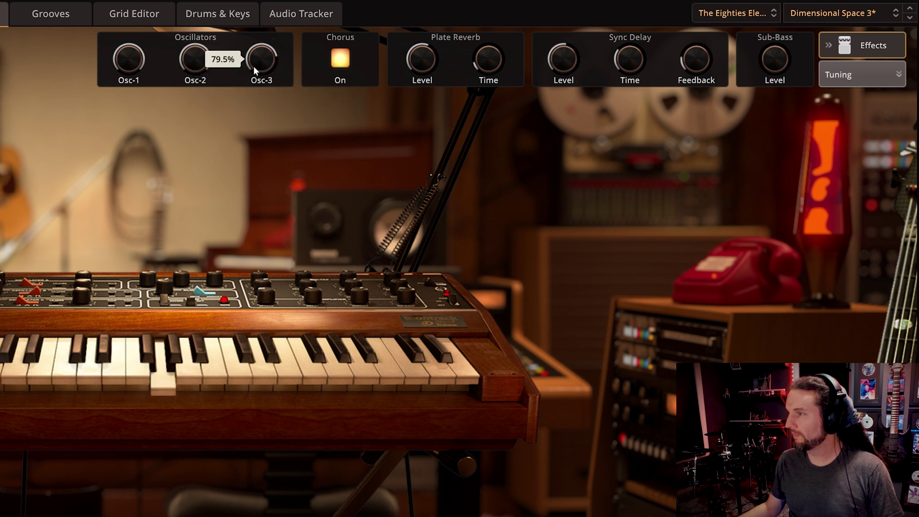
pyautogui.moveTo(260, 85); pyautogui.dragTo(262, 39)
# Load the Disco Jive preset and compare its Chorus on and off, leaving it off
pyautogui.click(833, 13)
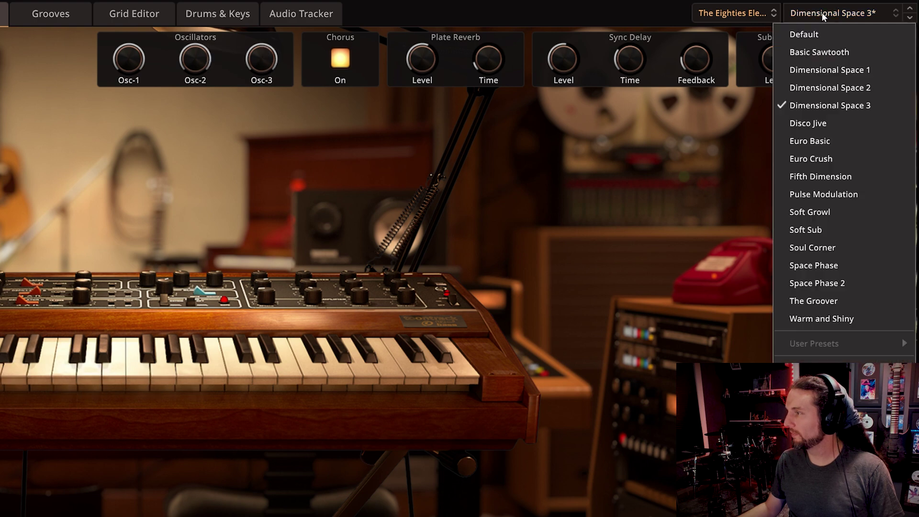
pyautogui.click(835, 124)
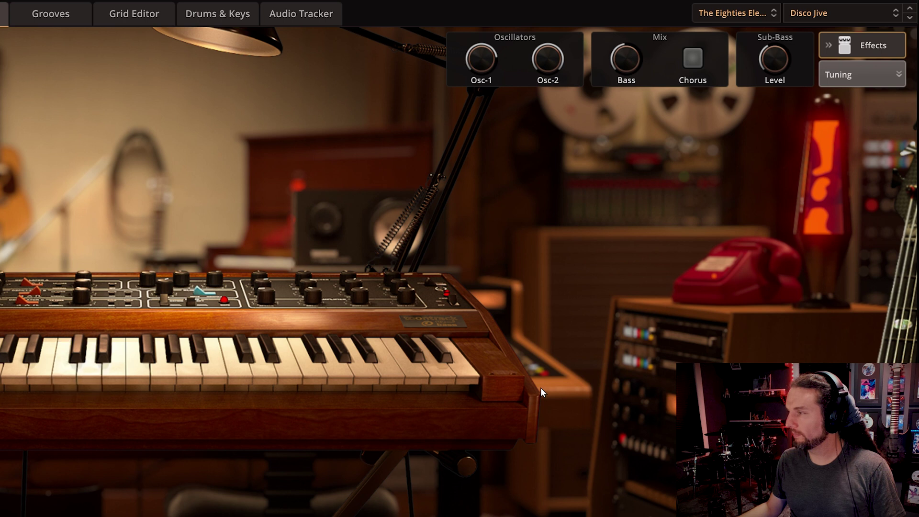
pyautogui.click(694, 63)
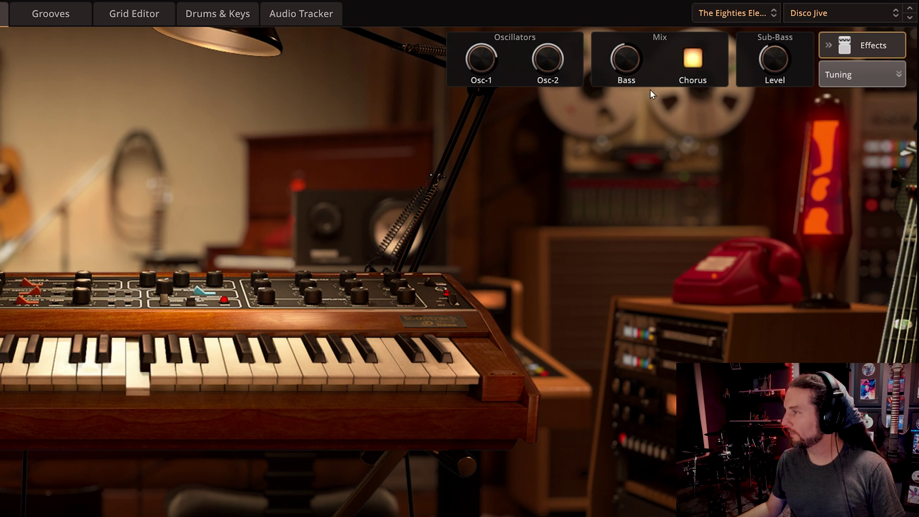
pyautogui.click(694, 61)
# Audition Disco Jive's Bass mix at 100% and 62% with Chorus switched on, and vary its Sub-Bass Level
pyautogui.moveTo(627, 45); pyautogui.dragTo(616, 21)
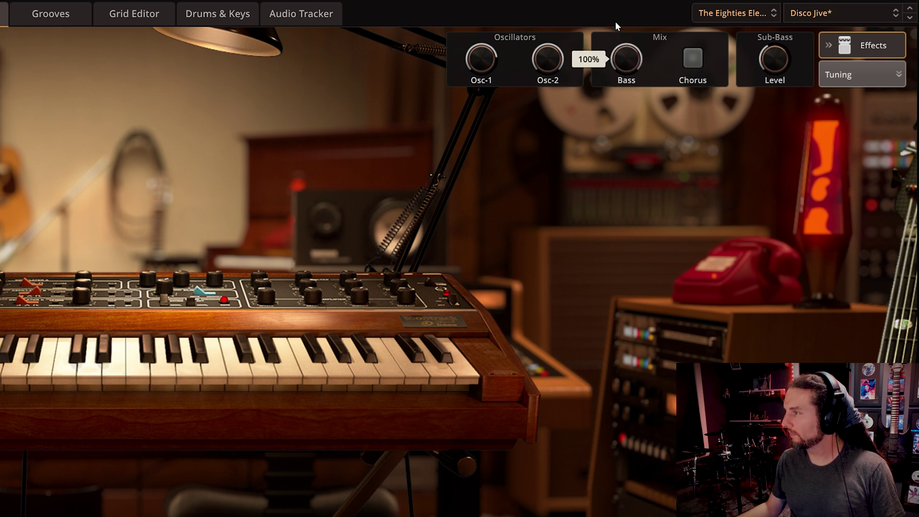
pyautogui.click(694, 58)
pyautogui.moveTo(622, 54); pyautogui.dragTo(618, 81)
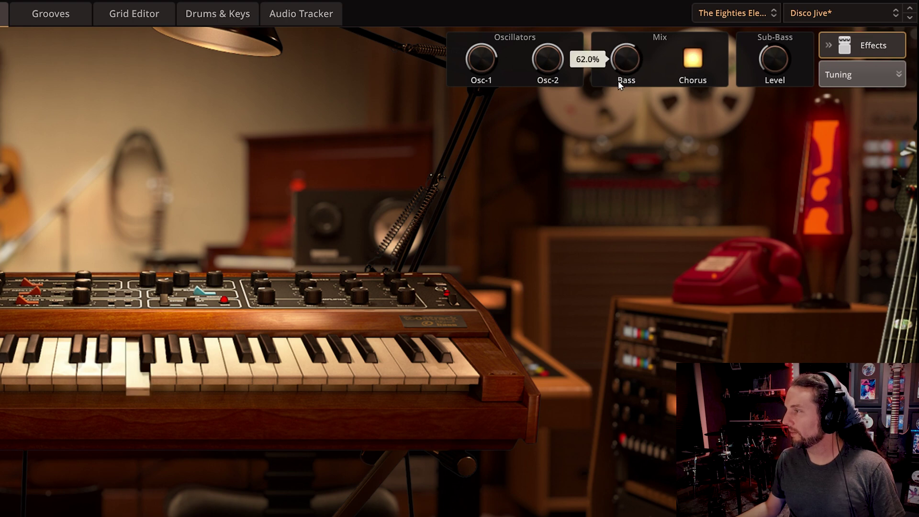
pyautogui.click(692, 69)
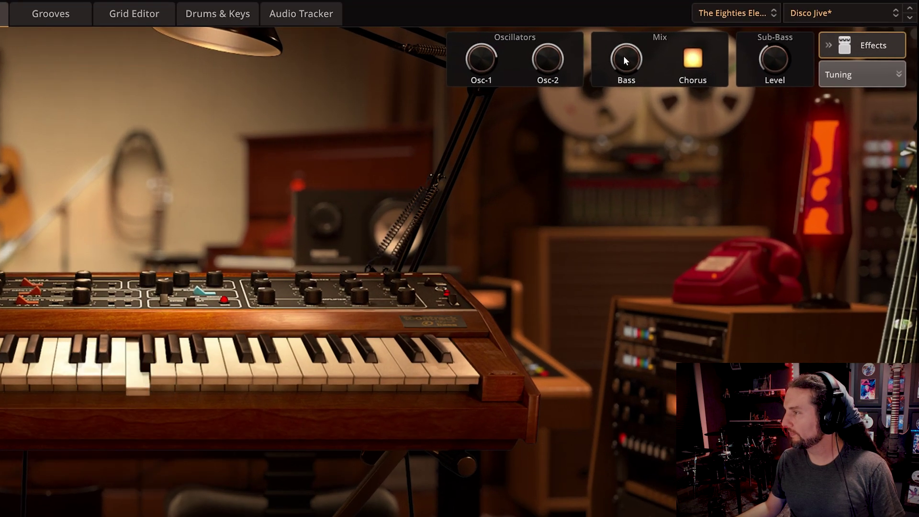
pyautogui.click(623, 54)
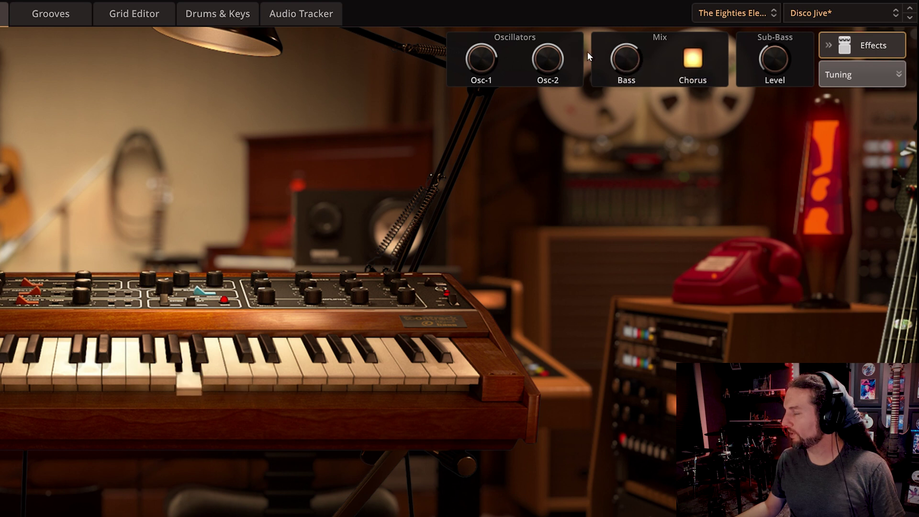
pyautogui.moveTo(771, 61)
pyautogui.mouseDown()
pyautogui.moveTo(763, 26)
pyautogui.moveTo(763, 55)
pyautogui.mouseUp()
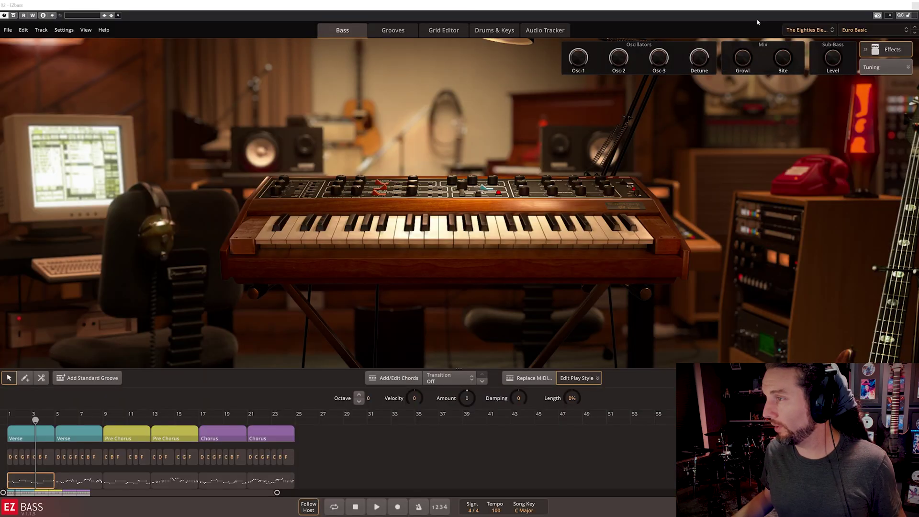
# Preview Basic Patterns 01 from The Eighties Electronic Straight 4/4 grooves in its original tempo and original song key
pyautogui.click(393, 30)
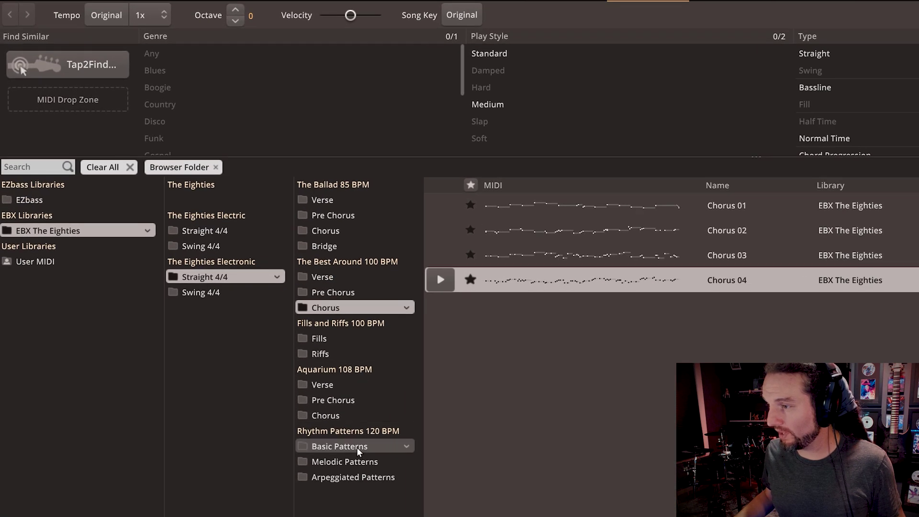
pyautogui.click(216, 308)
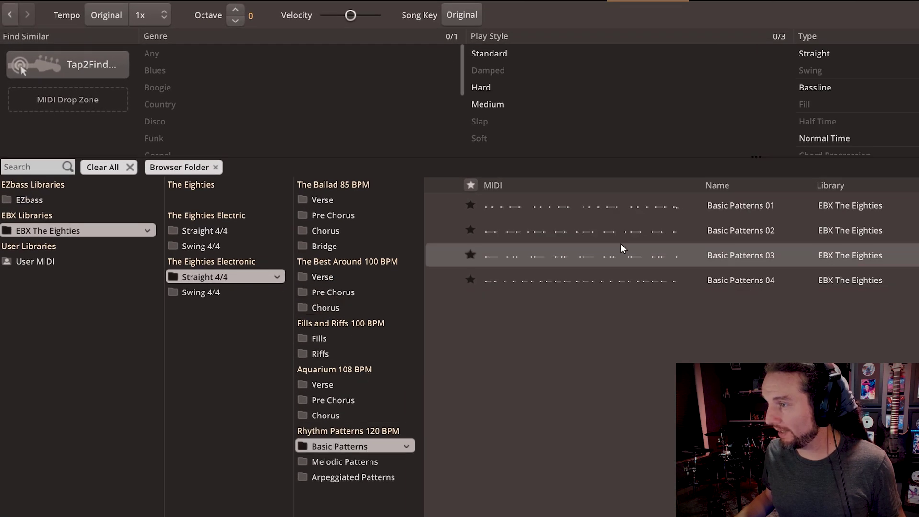
pyautogui.click(449, 209)
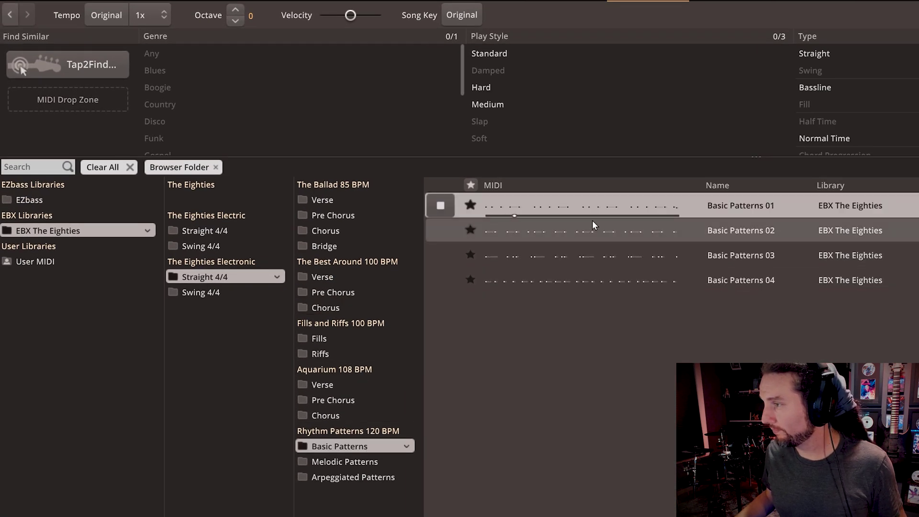
pyautogui.click(103, 14)
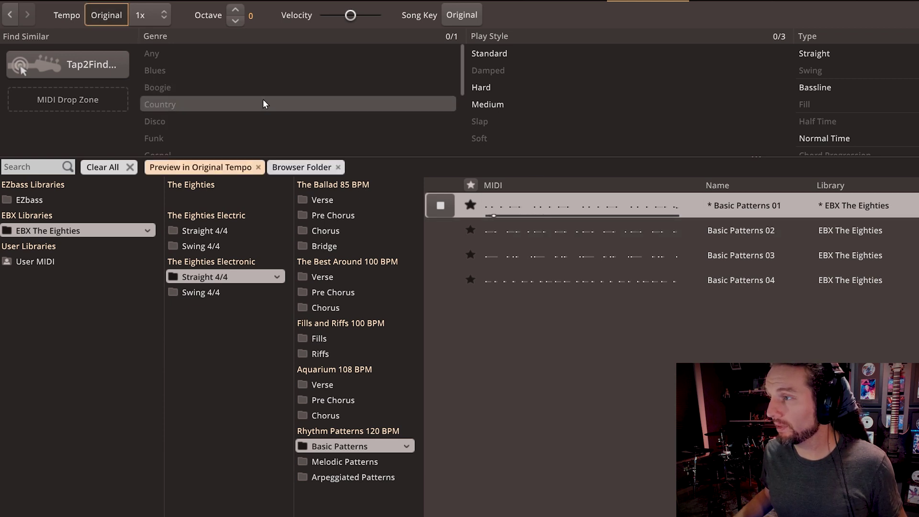
pyautogui.click(462, 15)
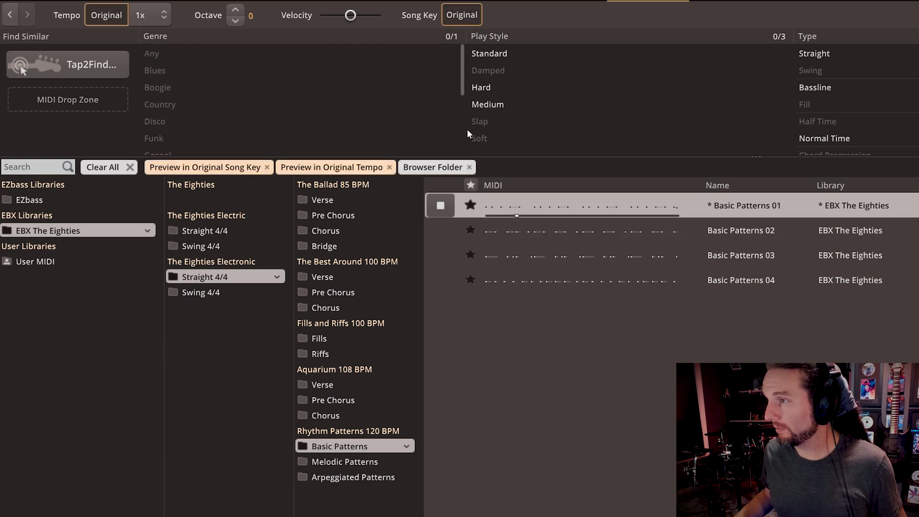
# Audition the Basic Patterns 02, 03 and 04 grooves
pyautogui.click(530, 231)
pyautogui.click(579, 258)
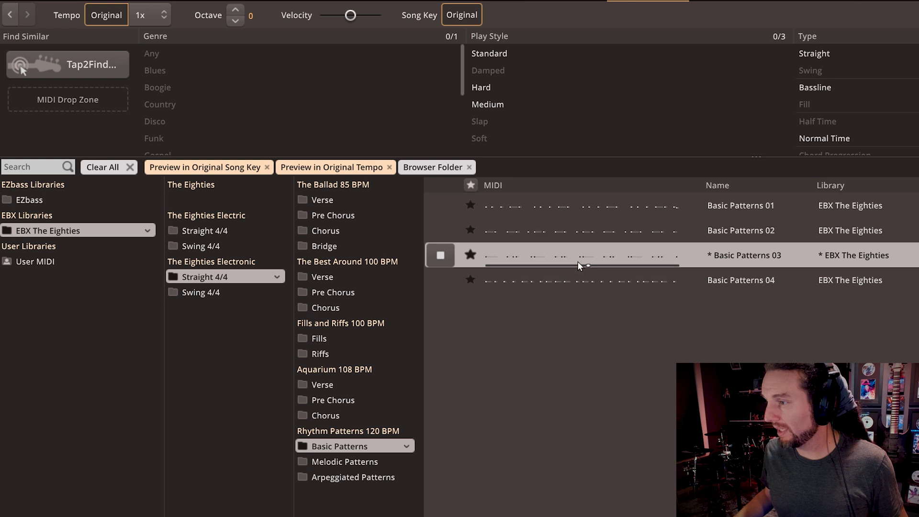
pyautogui.click(565, 283)
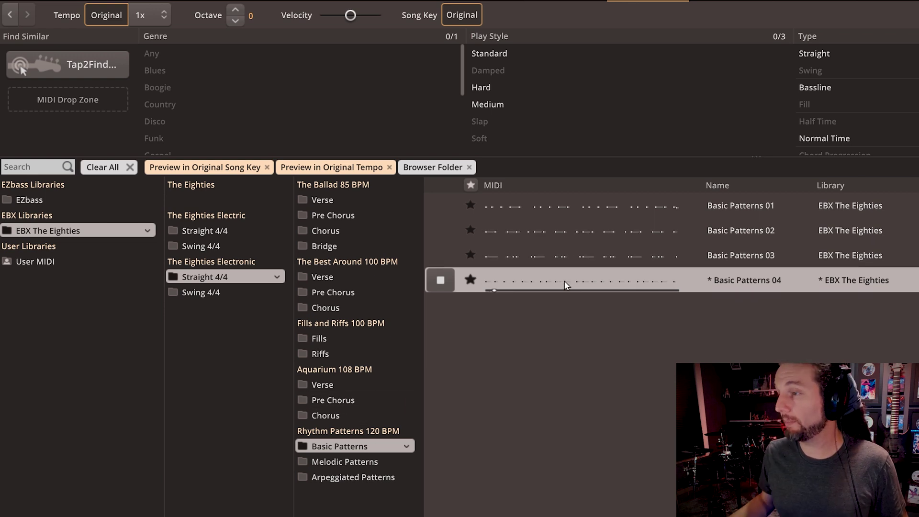
# Audition Melodic Patterns 01 to 04 from the Rhythm Patterns 120 BPM grooves
pyautogui.click(340, 463)
pyautogui.click(594, 209)
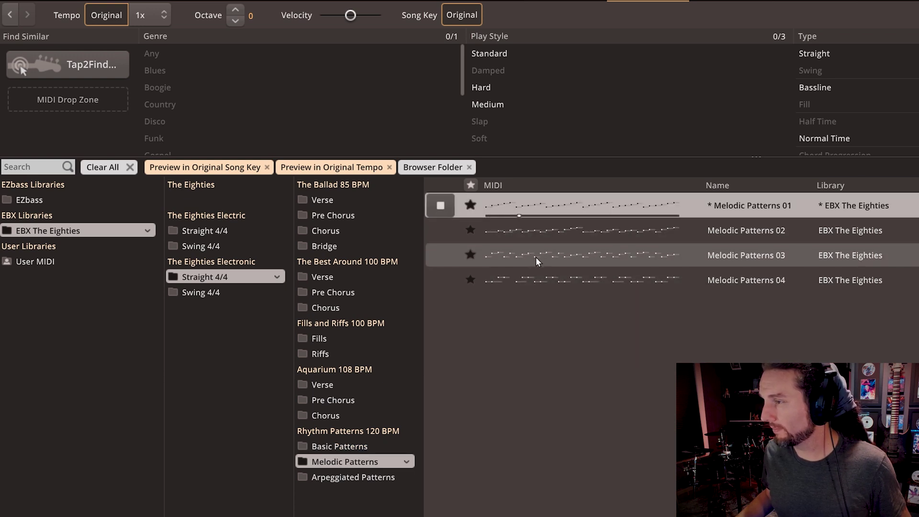
pyautogui.click(538, 232)
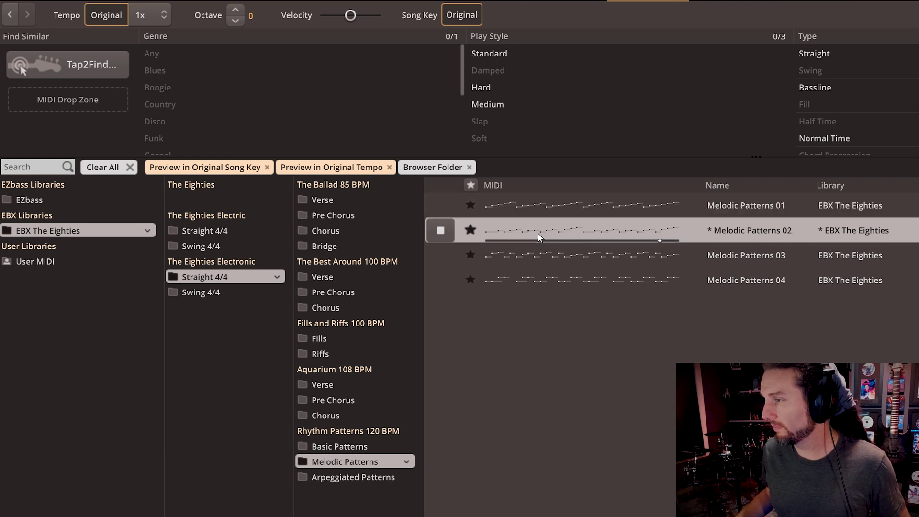
pyautogui.click(559, 255)
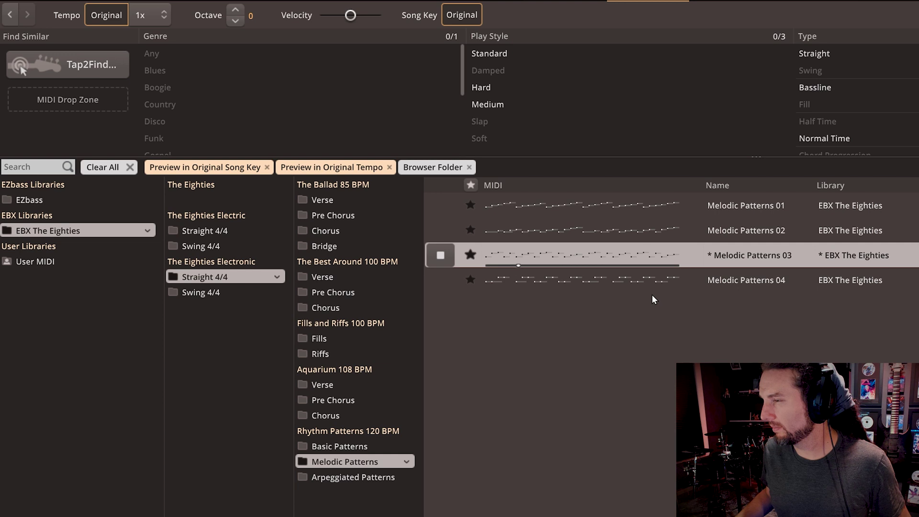
pyautogui.click(597, 287)
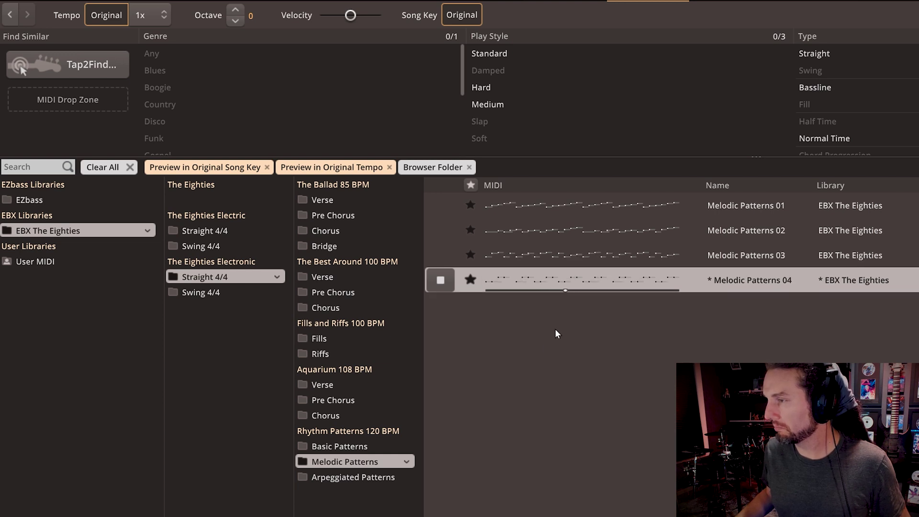
# Audition Arpeggiated Patterns 01, 02 and 03 from the Rhythm Patterns 120 BPM grooves
pyautogui.click(349, 478)
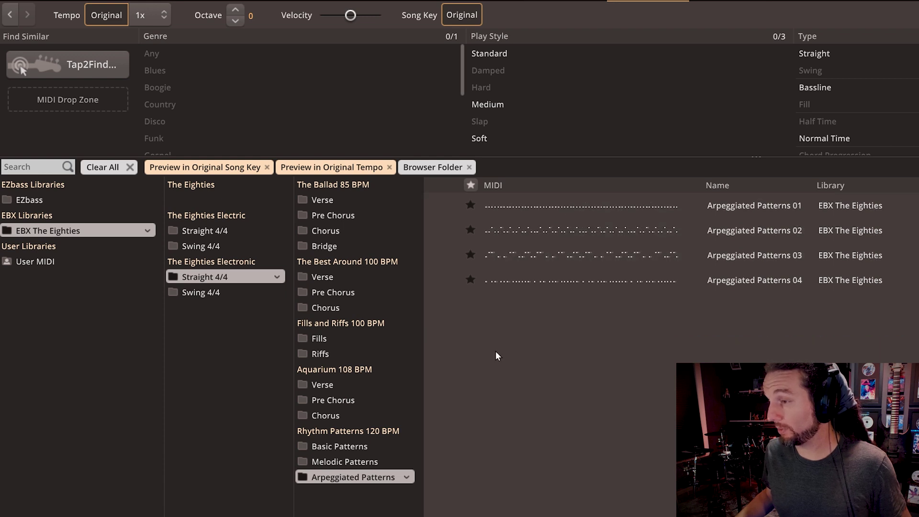
pyautogui.click(344, 462)
pyautogui.click(347, 477)
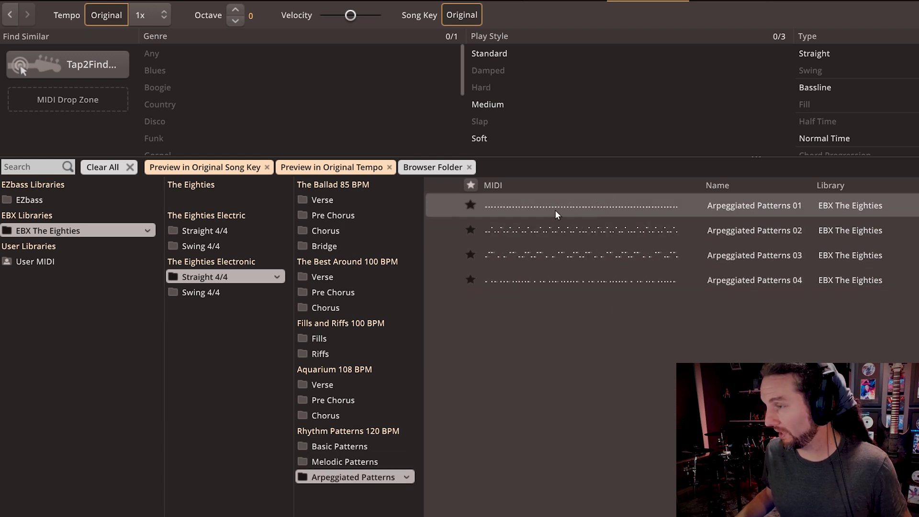
pyautogui.click(527, 206)
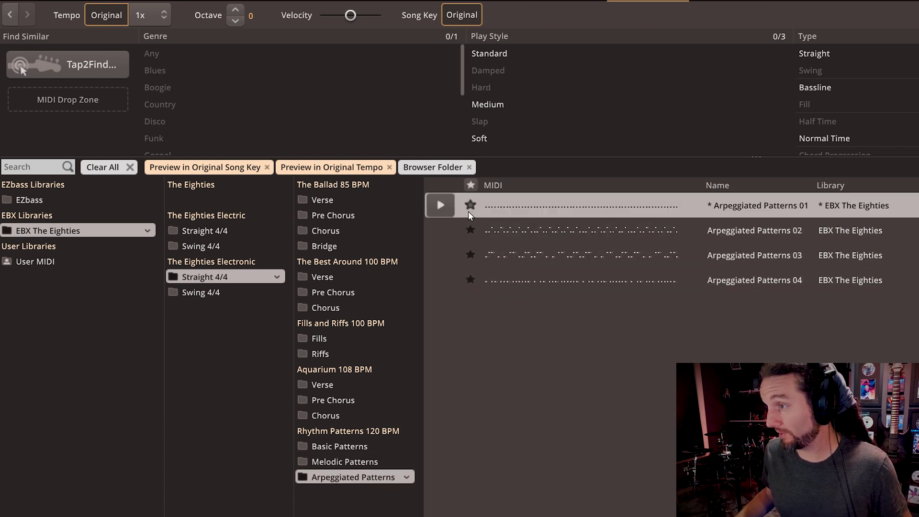
pyautogui.click(440, 204)
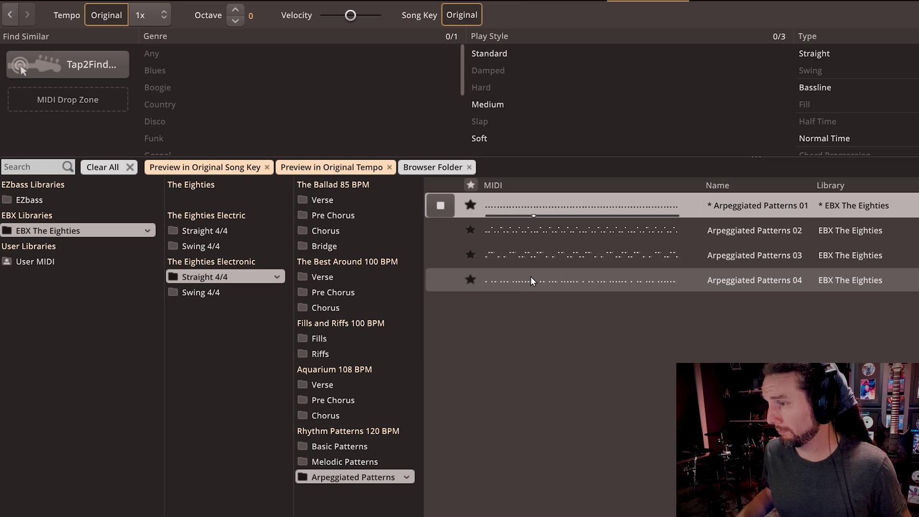
pyautogui.click(513, 228)
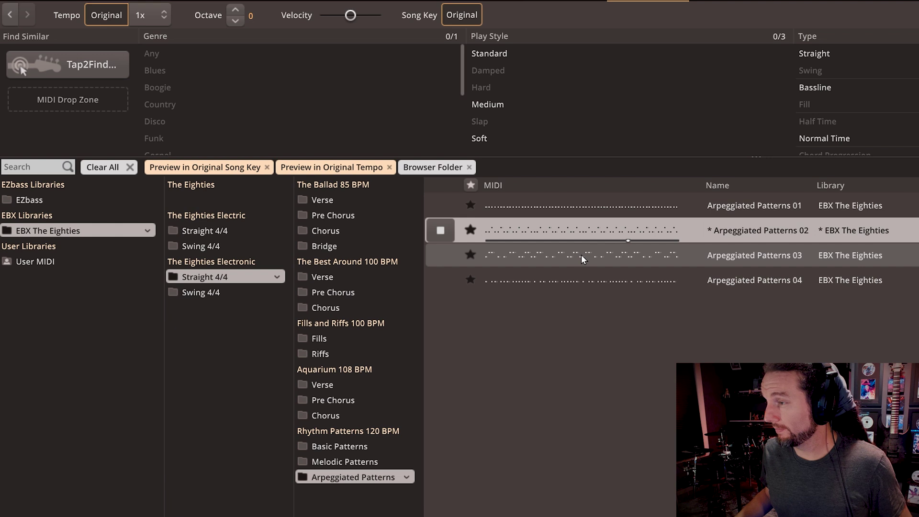
pyautogui.click(581, 255)
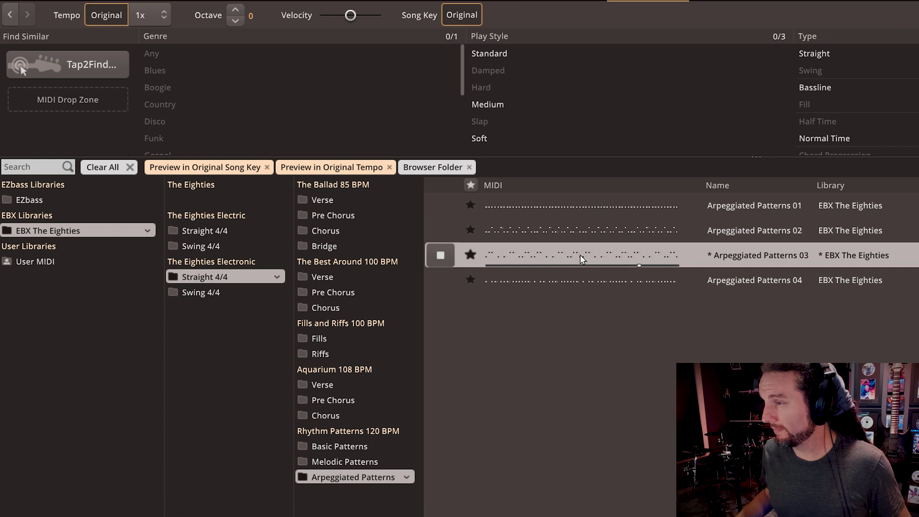
# Audition the Arpeggiated Patterns 04 groove and stop the preview
pyautogui.click(571, 281)
pyautogui.click(452, 282)
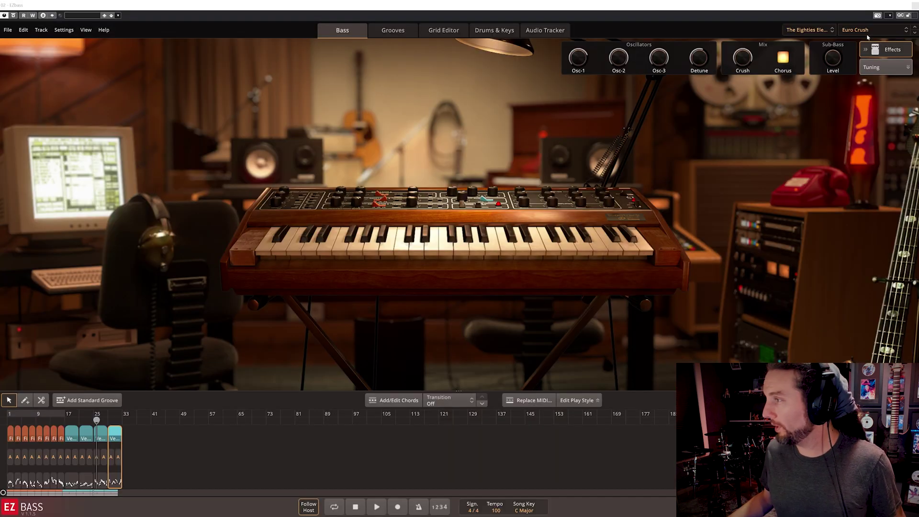
# Look over the Riffs 100 BPM grooves, return to the bass instrument view and start playback with the Euro Crush preset
pyautogui.click(393, 30)
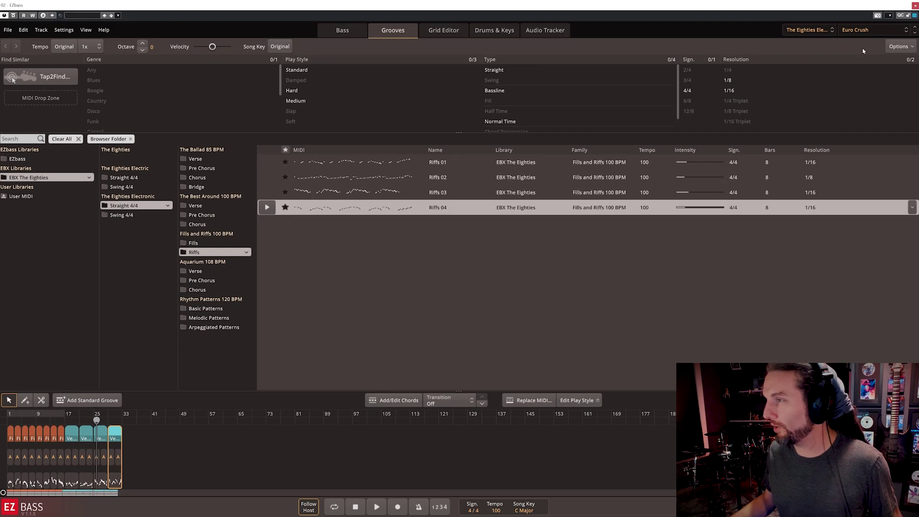
pyautogui.click(336, 32)
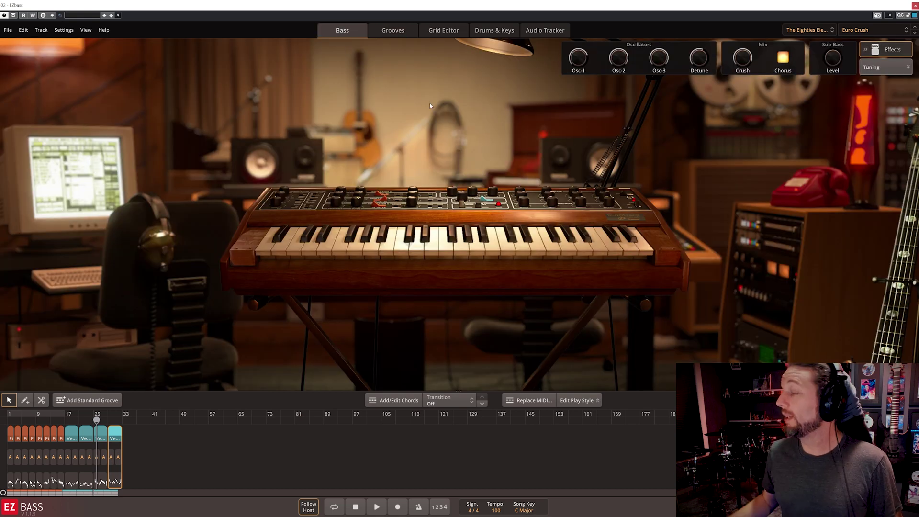
pyautogui.press('space')
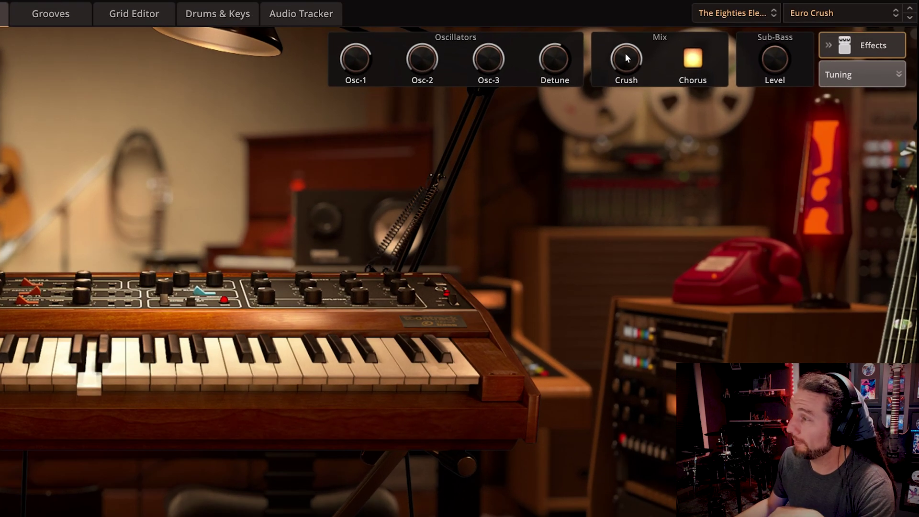
# Demonstrate Euro Crush by lowering and raising its Crush amount, toggling its chorus and adjusting the sub-bass level
pyautogui.moveTo(742, 54); pyautogui.dragTo(753, 140)
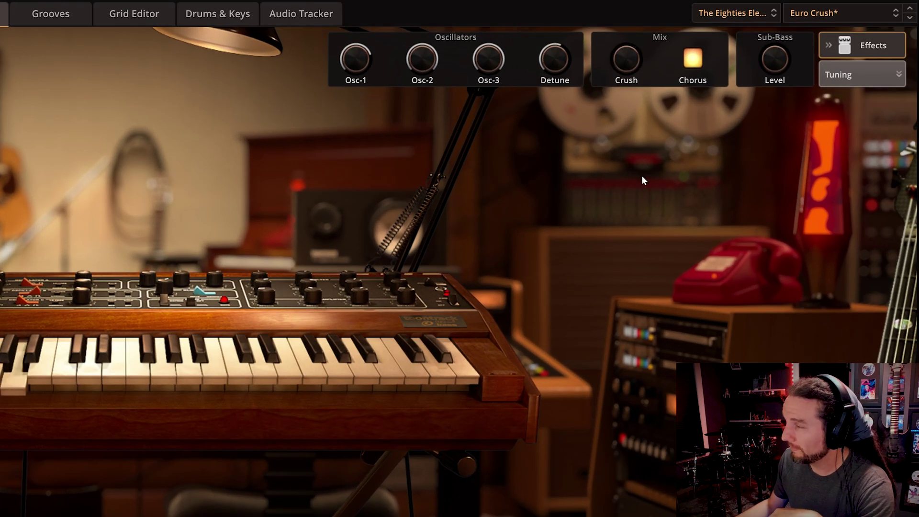
pyautogui.moveTo(625, 69); pyautogui.dragTo(614, 29)
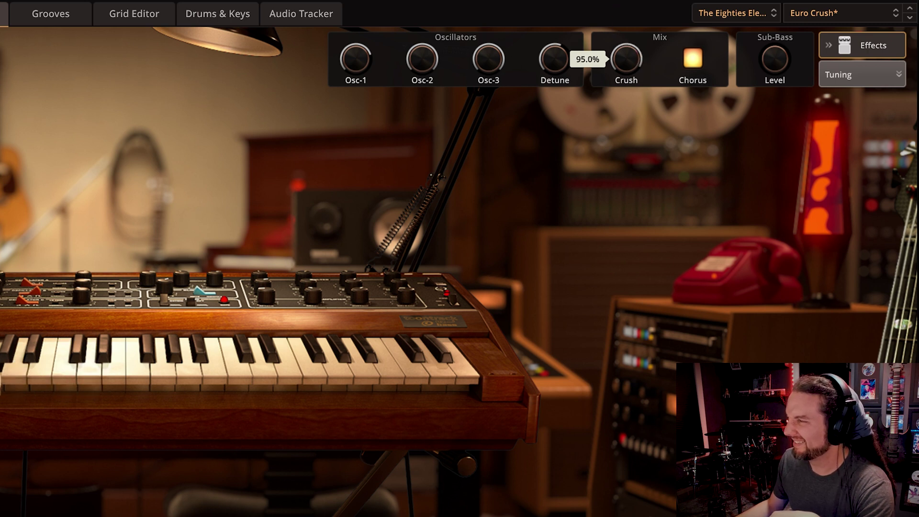
pyautogui.click(694, 61)
pyautogui.moveTo(775, 56)
pyautogui.moveTo(775, 56); pyautogui.dragTo(753, 148)
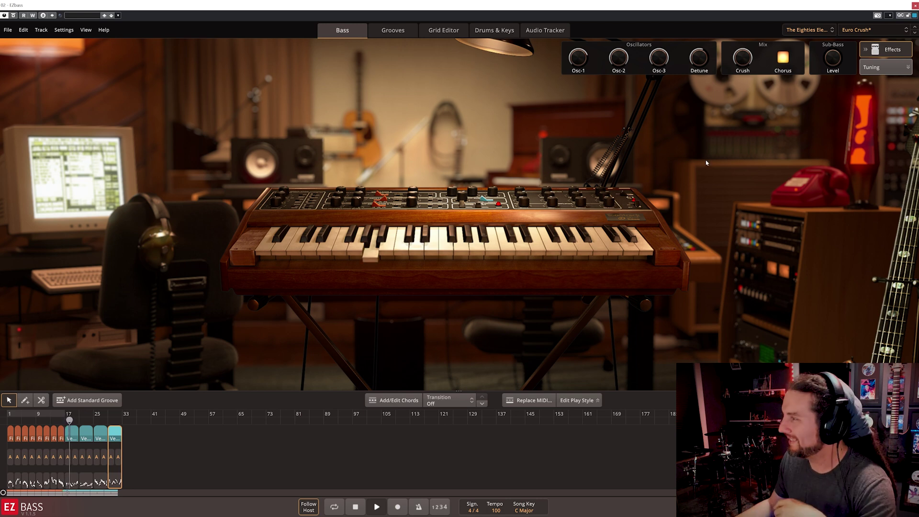
# View the EZdrummer 3 kit from the Cubase project during playback and reopen the EZbass instrument
pyautogui.click(915, 5)
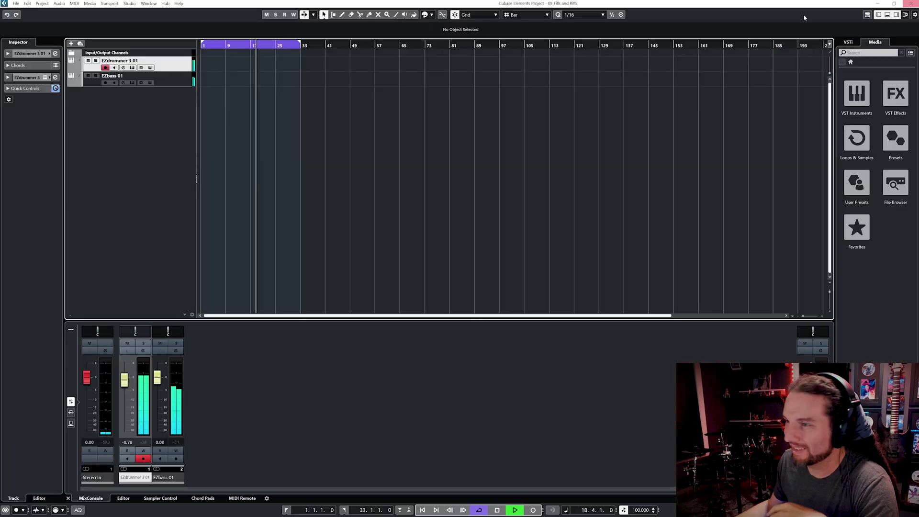
pyautogui.click(132, 67)
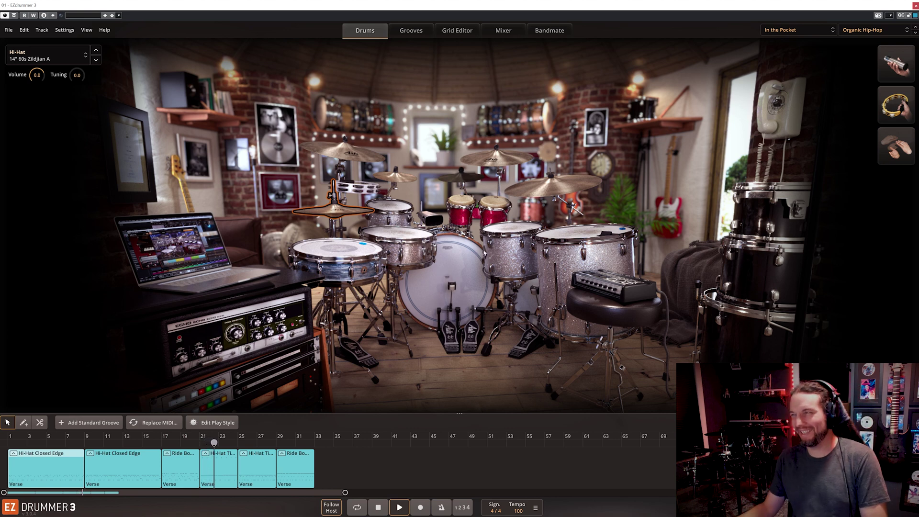
pyautogui.click(916, 6)
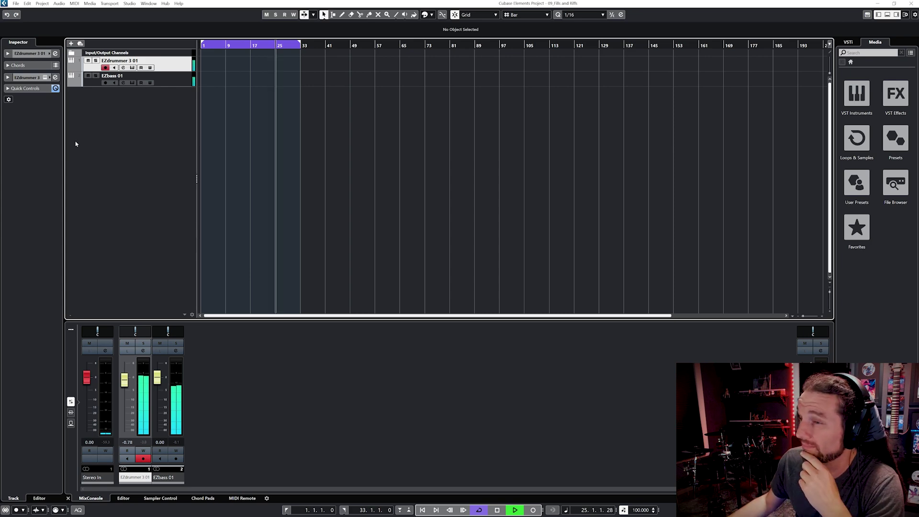
pyautogui.click(132, 83)
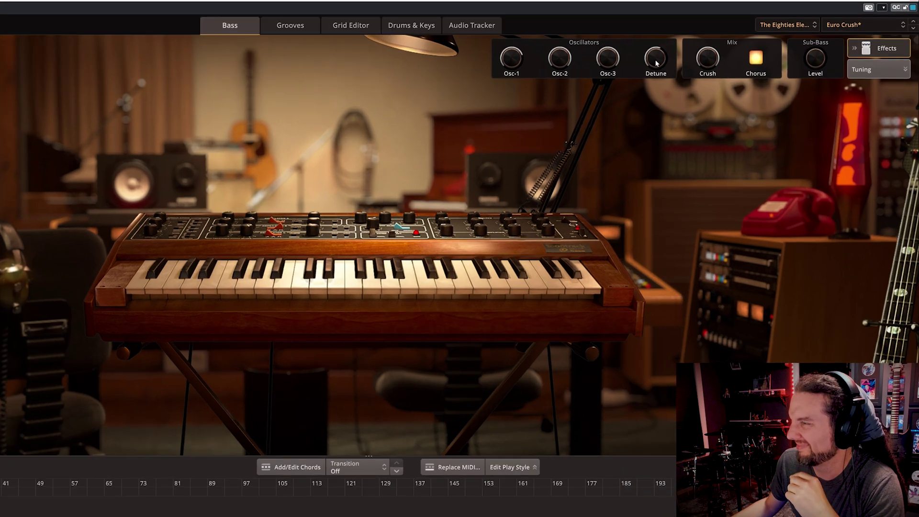
# Raise the oscillator Detune of the Euro Crush preset and try further mix adjustments against the drums
pyautogui.moveTo(656, 52); pyautogui.dragTo(692, 30)
pyautogui.moveTo(544, 16)
pyautogui.mouseDown()
pyautogui.moveTo(552, 156)
pyautogui.moveTo(546, 15)
pyautogui.moveTo(540, 53)
pyautogui.moveTo(558, 106)
pyautogui.moveTo(543, 10)
pyautogui.mouseUp()
pyautogui.moveTo(799, 68); pyautogui.dragTo(747, 110)
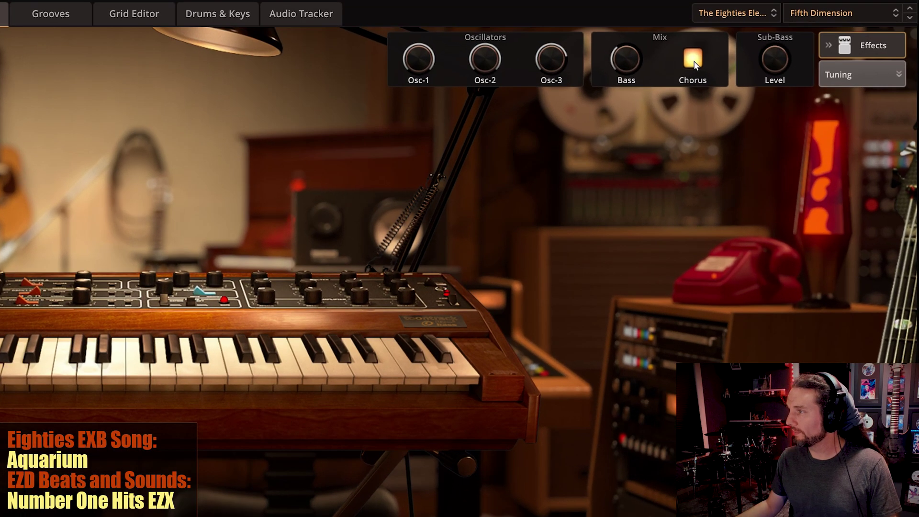
# Compare Fifth Dimension with and without chorus, adjust its Bass mix and leave the chorus switched off
pyautogui.click(787, 61)
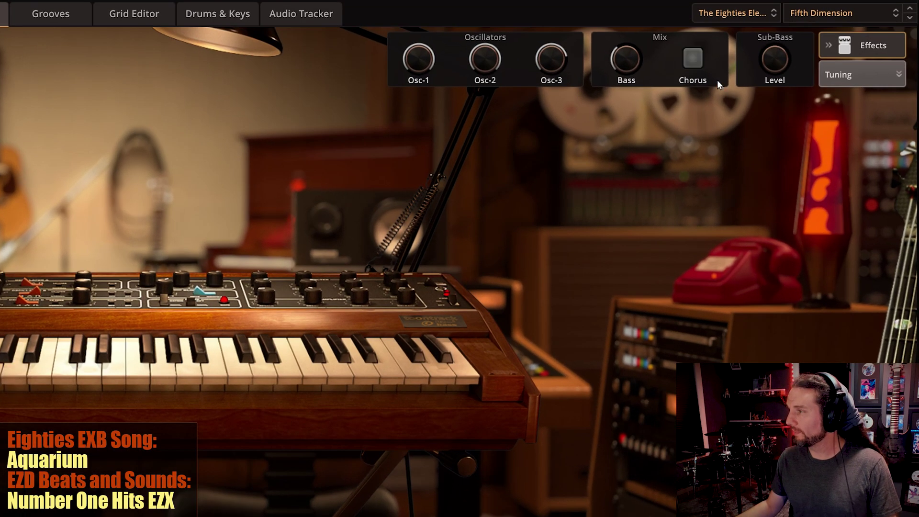
pyautogui.click(693, 58)
pyautogui.moveTo(629, 49); pyautogui.dragTo(630, 96)
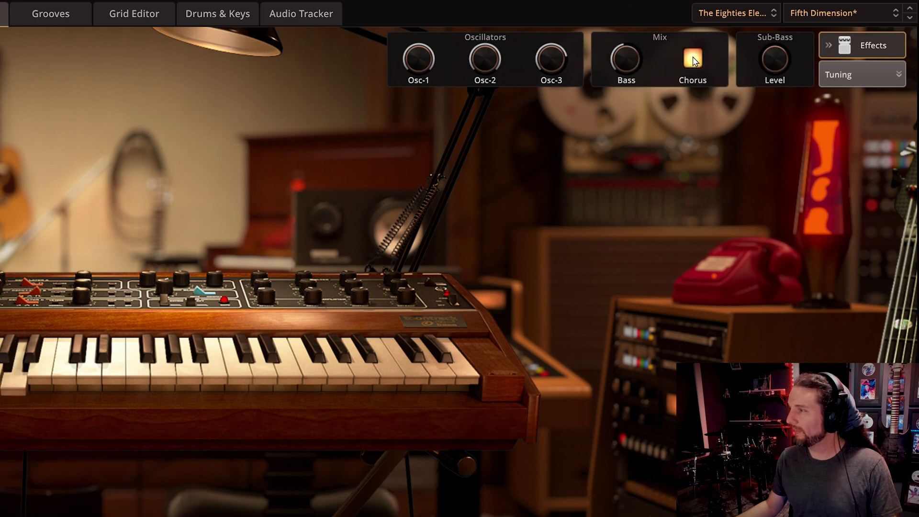
pyautogui.click(693, 58)
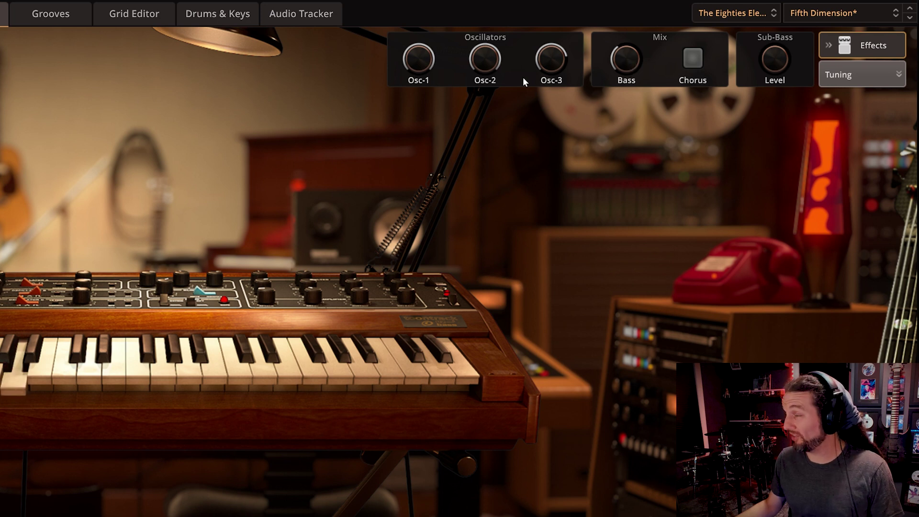
# Rebalance the Osc-1, Osc-2 and Osc-3 levels of the Fifth Dimension preset to hear each oscillator's contribution
pyautogui.moveTo(423, 61); pyautogui.dragTo(431, 95)
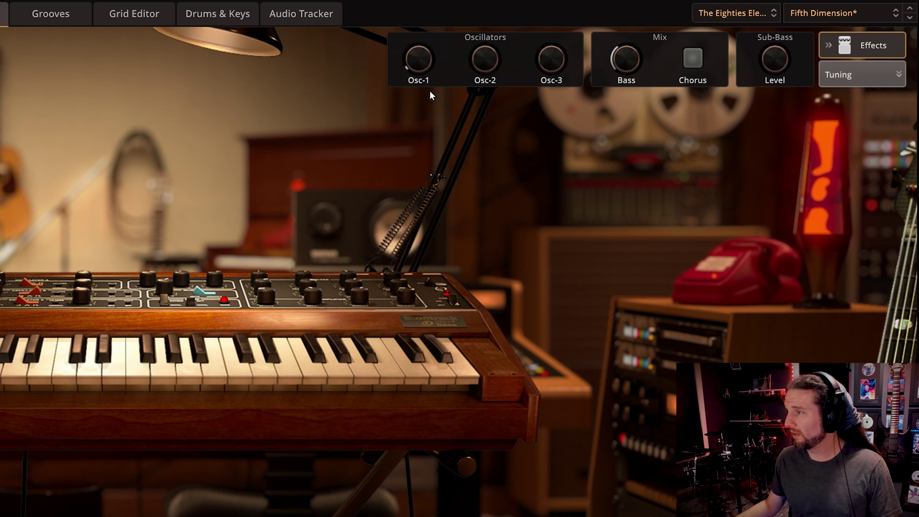
pyautogui.moveTo(485, 60); pyautogui.dragTo(485, 39)
pyautogui.moveTo(550, 49); pyautogui.dragTo(560, 139)
pyautogui.moveTo(552, 71); pyautogui.dragTo(547, 4)
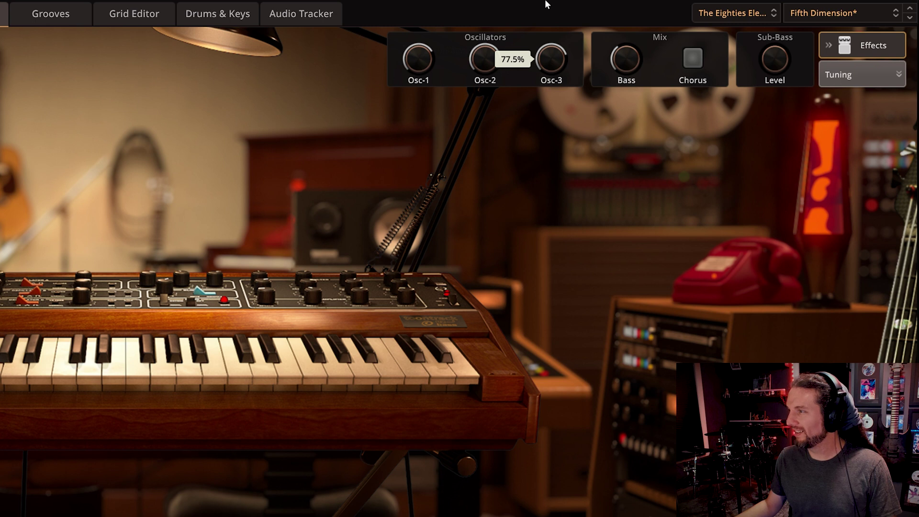
pyautogui.moveTo(547, 62); pyautogui.dragTo(539, 12)
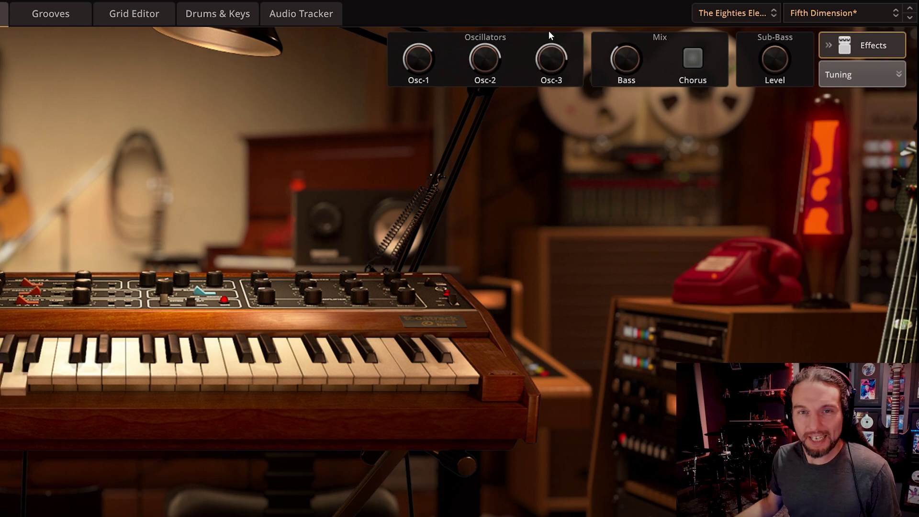
pyautogui.moveTo(482, 45); pyautogui.dragTo(480, 58)
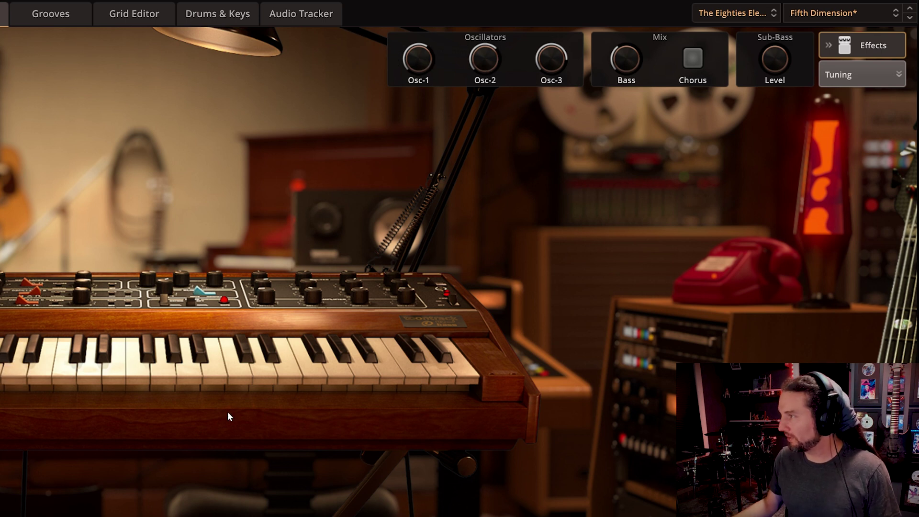
# Load the Pulse Modulation preset and adjust its modulation Amount, Frequency and Resonance
pyautogui.click(804, 19)
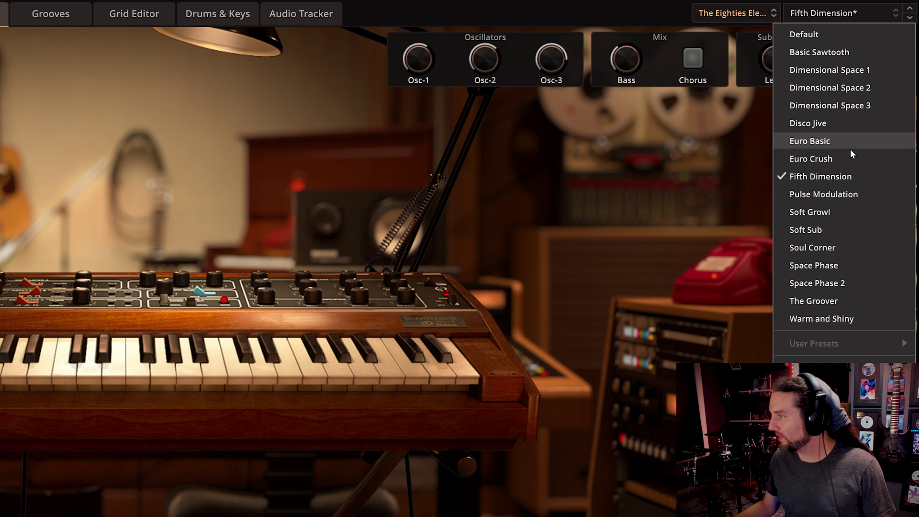
pyautogui.click(823, 194)
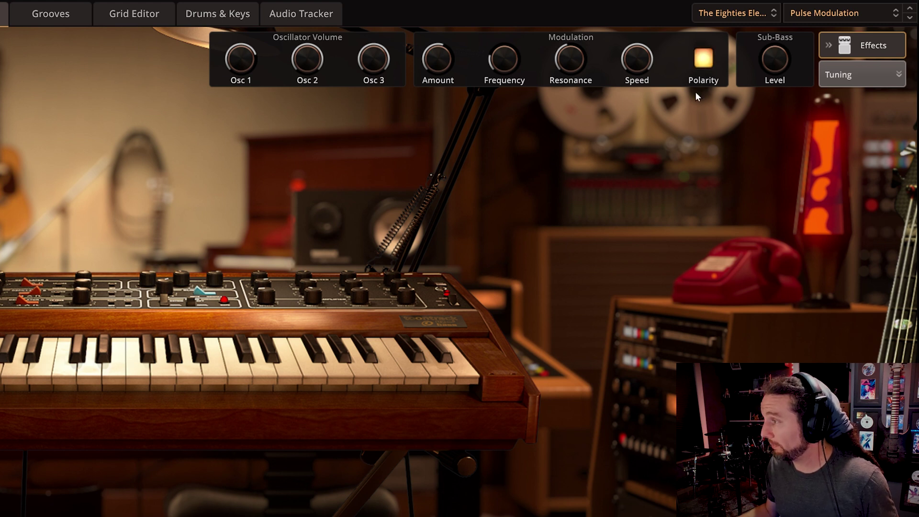
pyautogui.moveTo(437, 61)
pyautogui.mouseDown()
pyautogui.moveTo(433, 12)
pyautogui.moveTo(430, 48)
pyautogui.mouseUp()
pyautogui.moveTo(500, 69); pyautogui.dragTo(496, 19)
pyautogui.moveTo(574, 58); pyautogui.dragTo(567, 18)
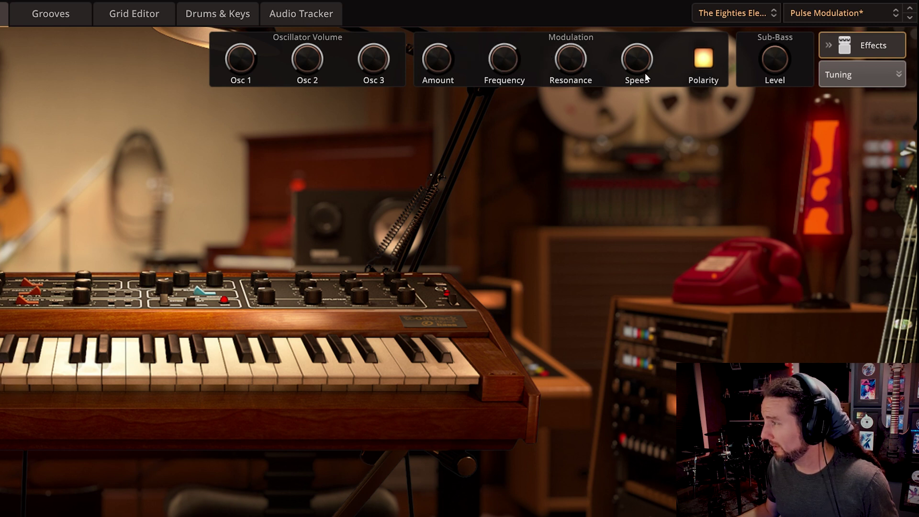
# Toggle the Pulse Modulation polarity, leaving it on, and vary the modulation Speed, Amount and Frequency
pyautogui.click(702, 58)
pyautogui.click(704, 62)
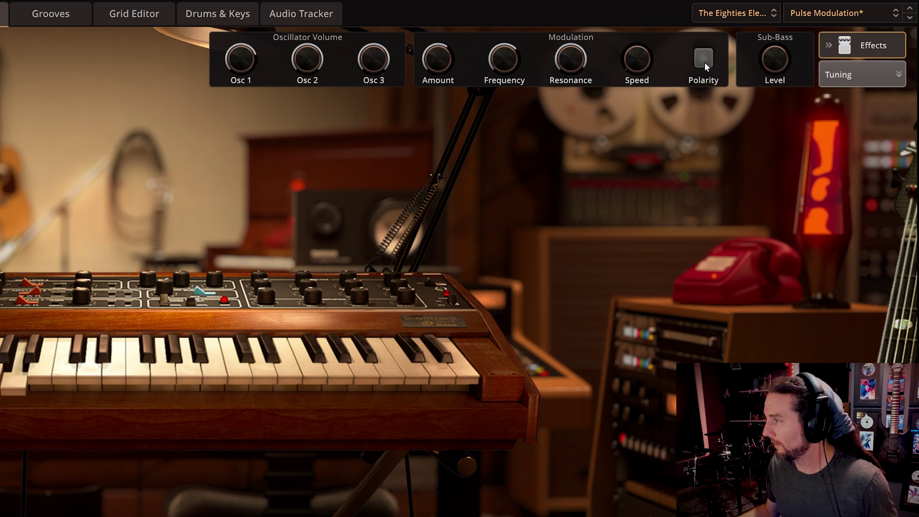
pyautogui.click(705, 62)
pyautogui.moveTo(636, 56); pyautogui.dragTo(617, 15)
pyautogui.moveTo(432, 42); pyautogui.dragTo(432, 19)
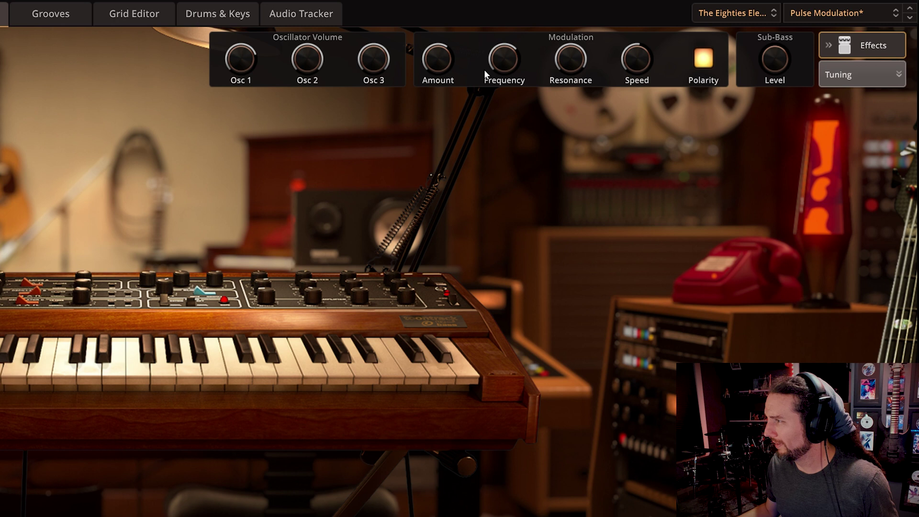
pyautogui.moveTo(507, 62)
pyautogui.mouseDown()
pyautogui.moveTo(508, 42)
pyautogui.moveTo(505, 63)
pyautogui.mouseUp()
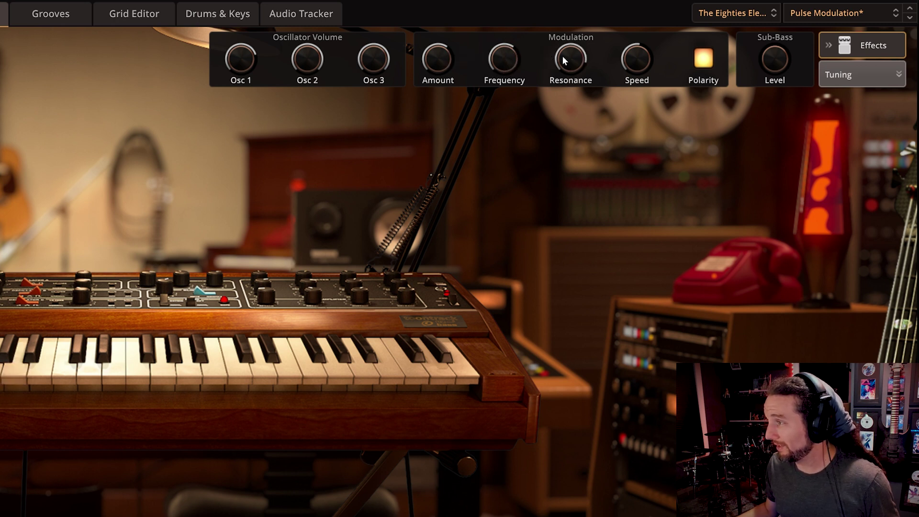
# Vary the Osc 3 and Osc 2 volumes of Pulse Modulation and readjust its modulation Amount and Frequency
pyautogui.moveTo(374, 59); pyautogui.dragTo(377, 115)
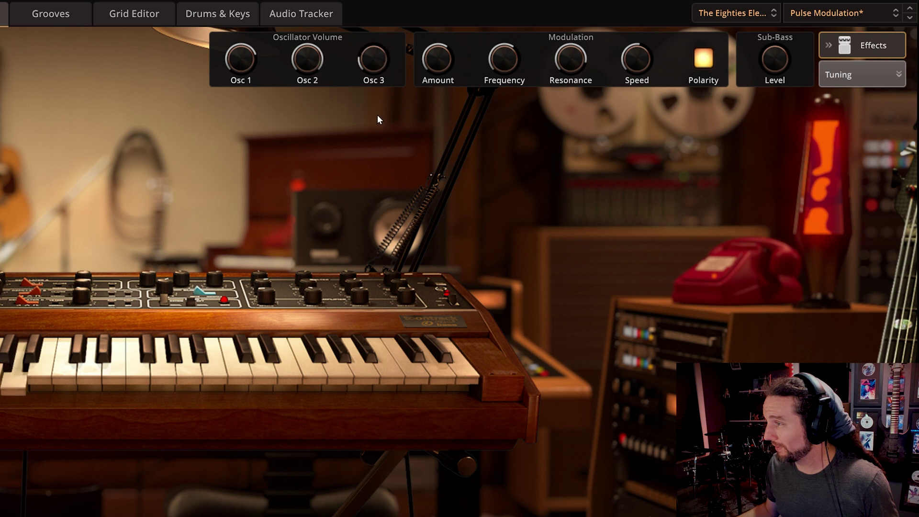
pyautogui.moveTo(299, 51); pyautogui.dragTo(297, 224)
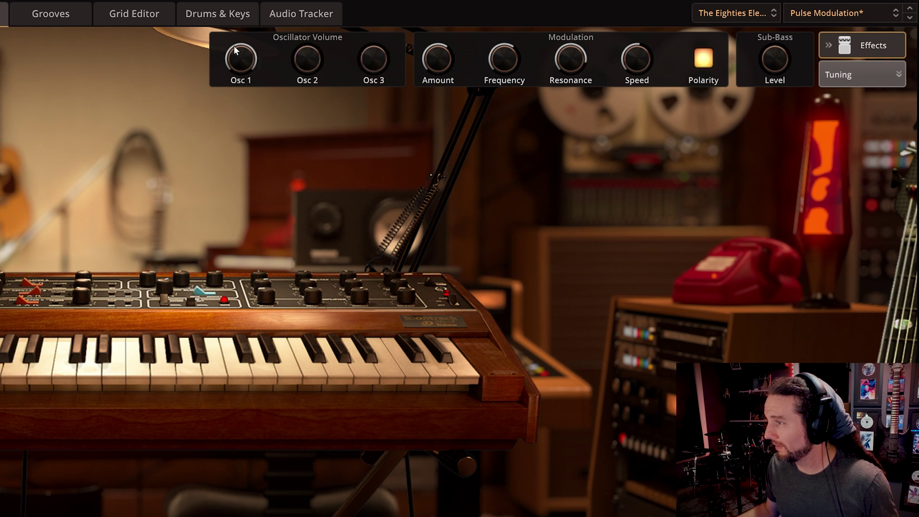
pyautogui.moveTo(299, 56); pyautogui.dragTo(299, 37)
pyautogui.moveTo(369, 57); pyautogui.dragTo(368, 28)
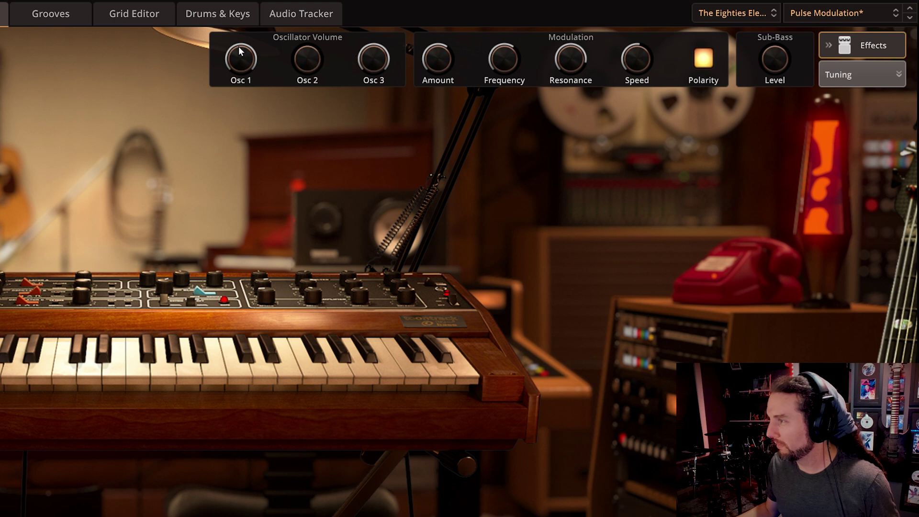
pyautogui.moveTo(437, 54); pyautogui.dragTo(436, 45)
pyautogui.moveTo(503, 60); pyautogui.dragTo(505, 125)
pyautogui.moveTo(500, 59); pyautogui.dragTo(497, 45)
# Load the Soft Growl preset, adjust its Bass mix, toggle the chorus off and on, and raise the sub-bass level
pyautogui.click(840, 15)
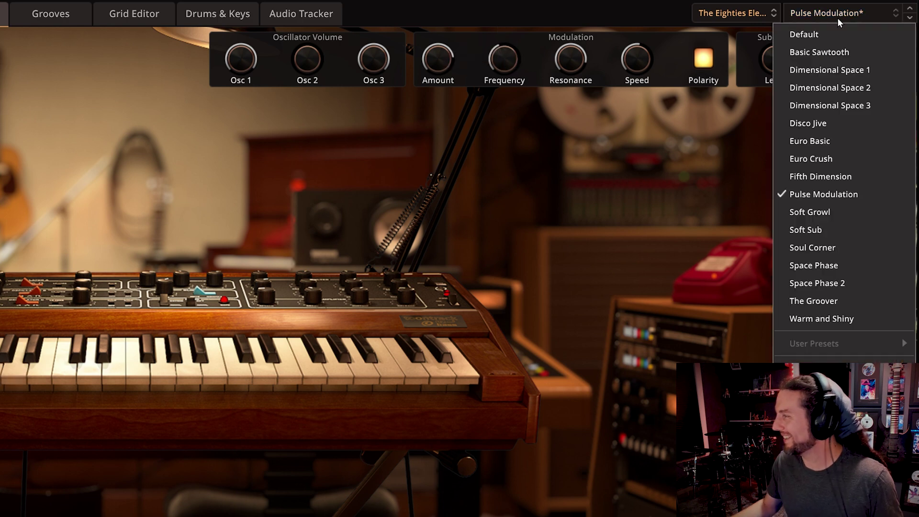
pyautogui.click(835, 212)
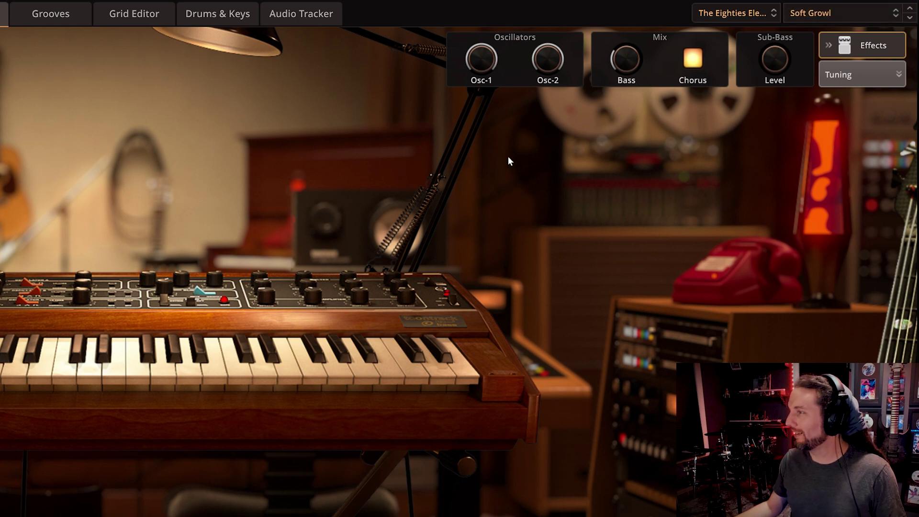
pyautogui.moveTo(623, 55)
pyautogui.moveTo(624, 58)
pyautogui.mouseDown()
pyautogui.moveTo(622, 38)
pyautogui.moveTo(617, 46)
pyautogui.mouseUp()
pyautogui.click(694, 60)
pyautogui.click(694, 60)
pyautogui.moveTo(783, 61); pyautogui.dragTo(771, 42)
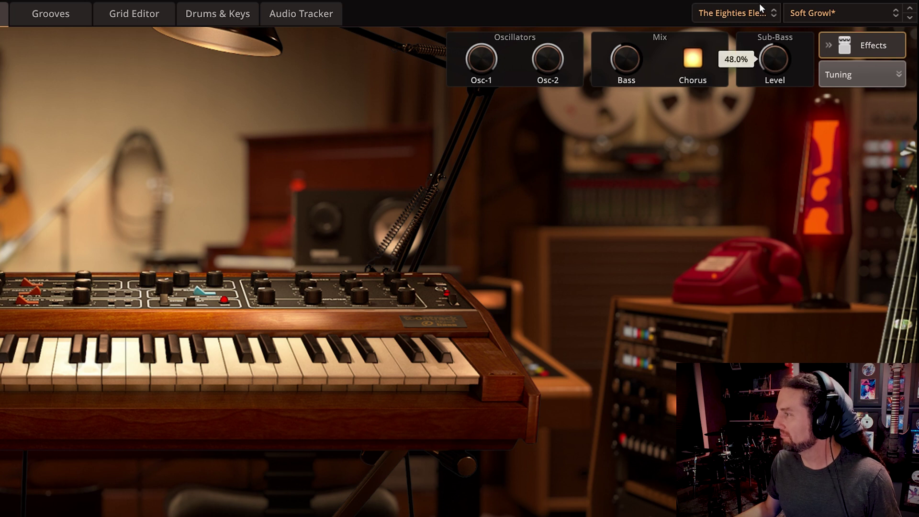
pyautogui.moveTo(761, 9); pyautogui.dragTo(762, 11)
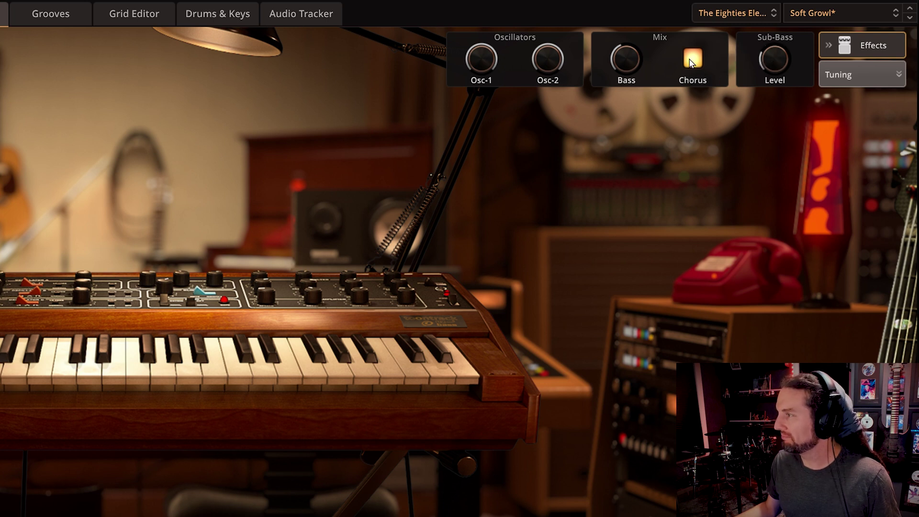
# Vary the Osc-1 and Osc-2 levels of the Soft Growl preset to compare the two oscillators
pyautogui.moveTo(544, 63)
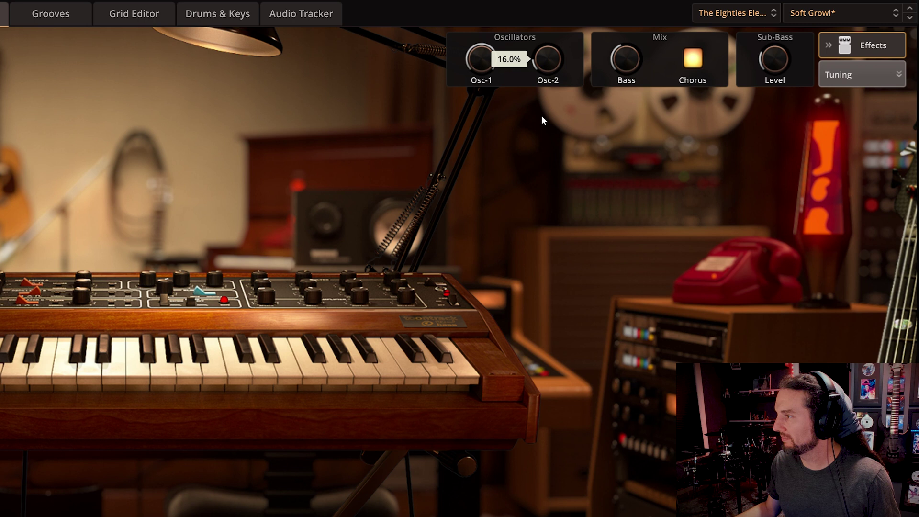
pyautogui.moveTo(481, 60); pyautogui.dragTo(483, 94)
pyautogui.moveTo(492, 129); pyautogui.dragTo(496, 69)
pyautogui.moveTo(550, 58)
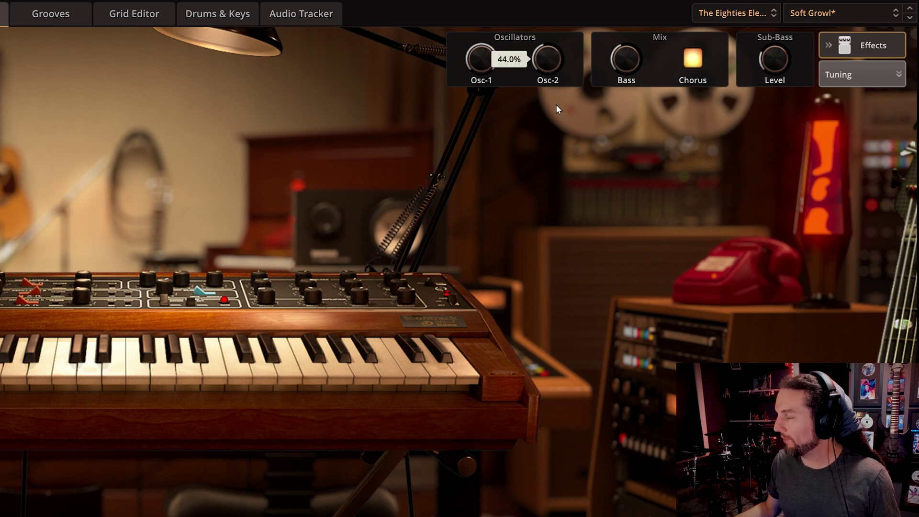
pyautogui.moveTo(554, 60); pyautogui.dragTo(545, 62)
pyautogui.moveTo(535, 24)
pyautogui.mouseDown()
pyautogui.moveTo(535, 12)
pyautogui.moveTo(542, 39)
pyautogui.mouseUp()
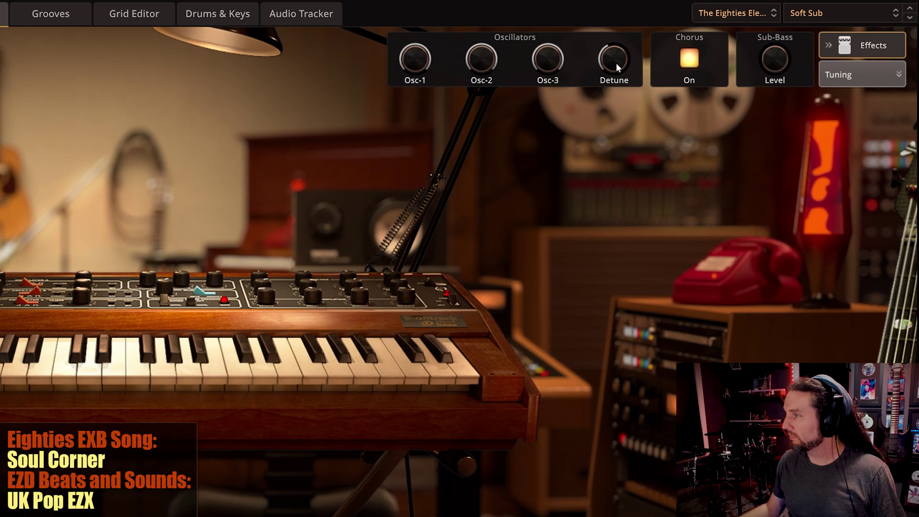
# Vary the Detune amount and the Osc-3 and Osc-2 levels of the Soft Sub preset
pyautogui.moveTo(736, 60); pyautogui.dragTo(726, 49)
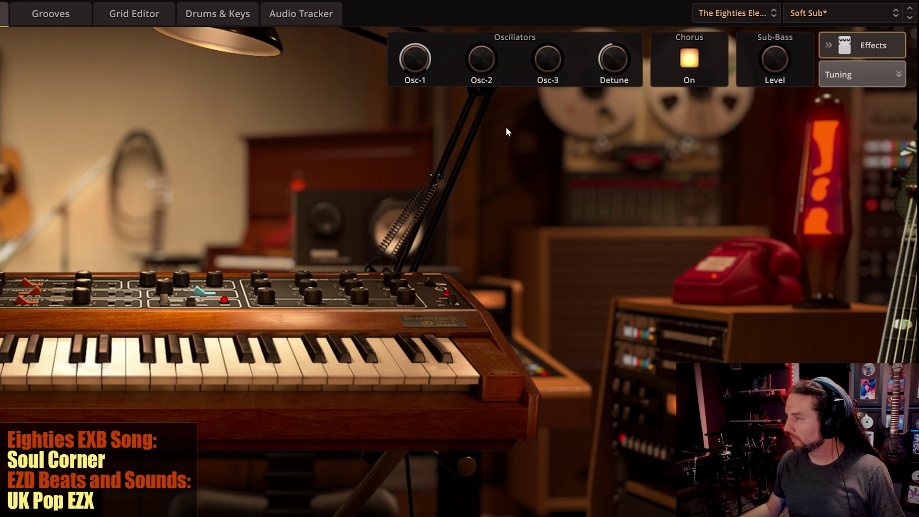
pyautogui.moveTo(543, 58); pyautogui.dragTo(535, 0)
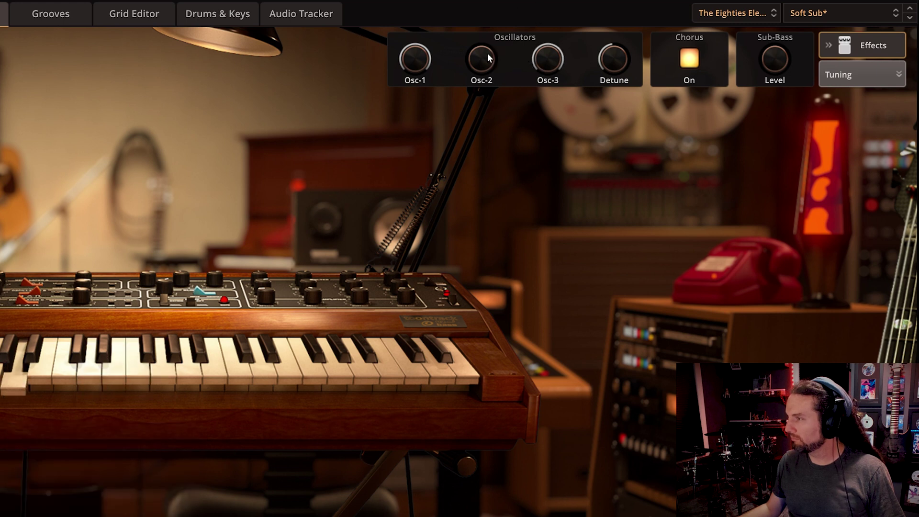
pyautogui.scroll(8, 483, 59)
pyautogui.scroll(3, 476, 57)
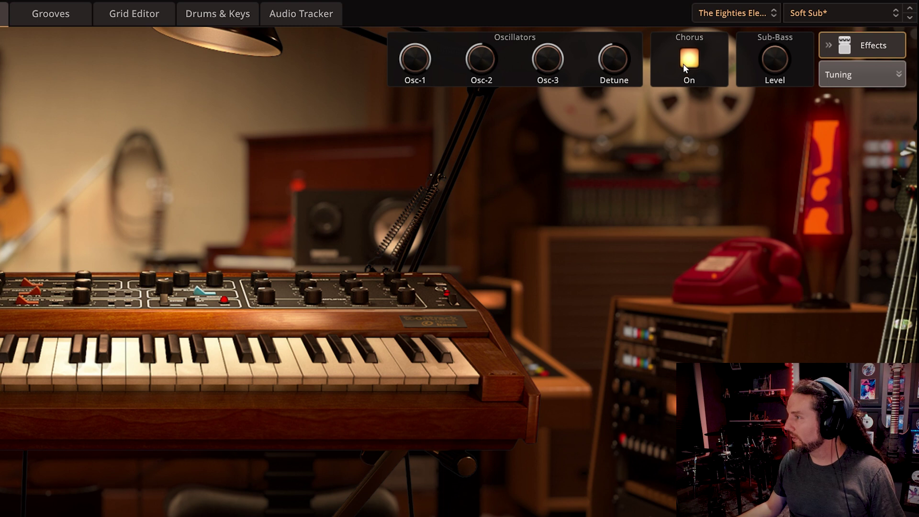
# Load the Soul Corner preset, compare it with the chorus off and on, and adjust its sub-bass level
pyautogui.click(853, 13)
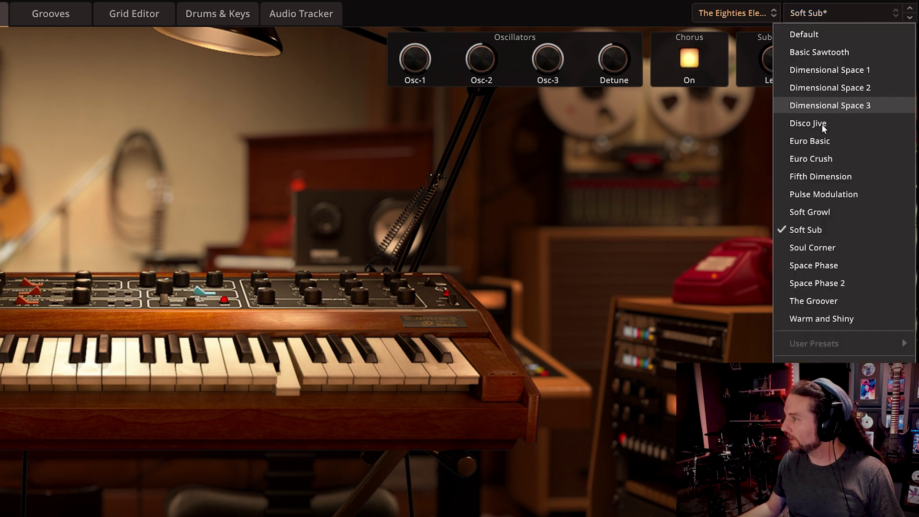
pyautogui.click(819, 246)
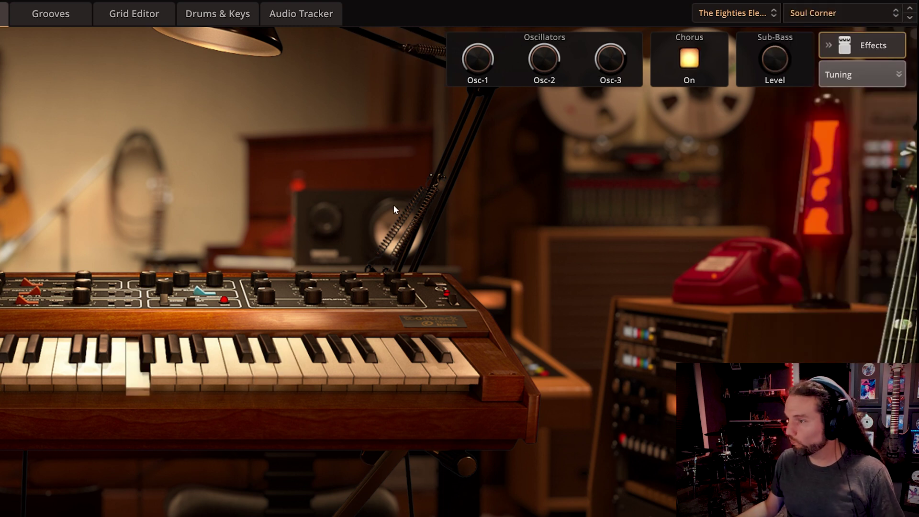
pyautogui.click(691, 60)
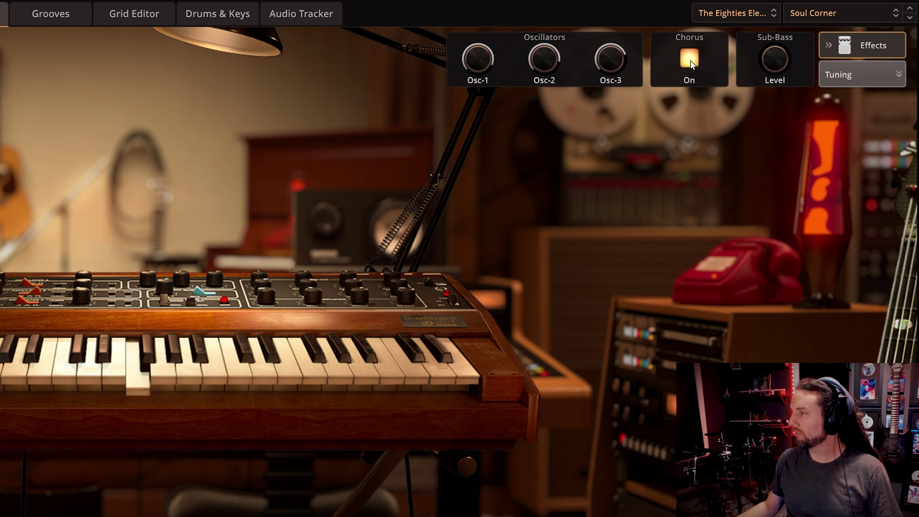
pyautogui.click(690, 60)
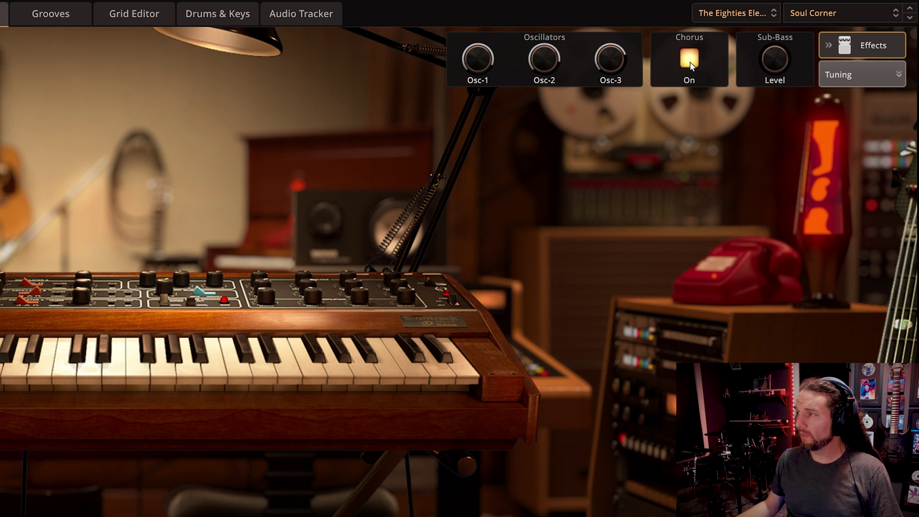
pyautogui.click(691, 60)
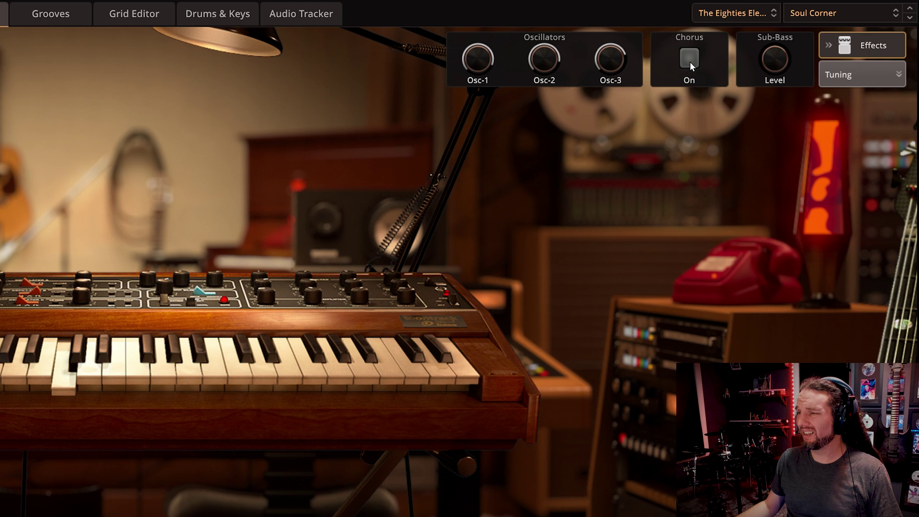
pyautogui.moveTo(774, 53); pyautogui.dragTo(775, 54)
# Load the Space Phase preset and vary its delay Level and Time
pyautogui.click(820, 14)
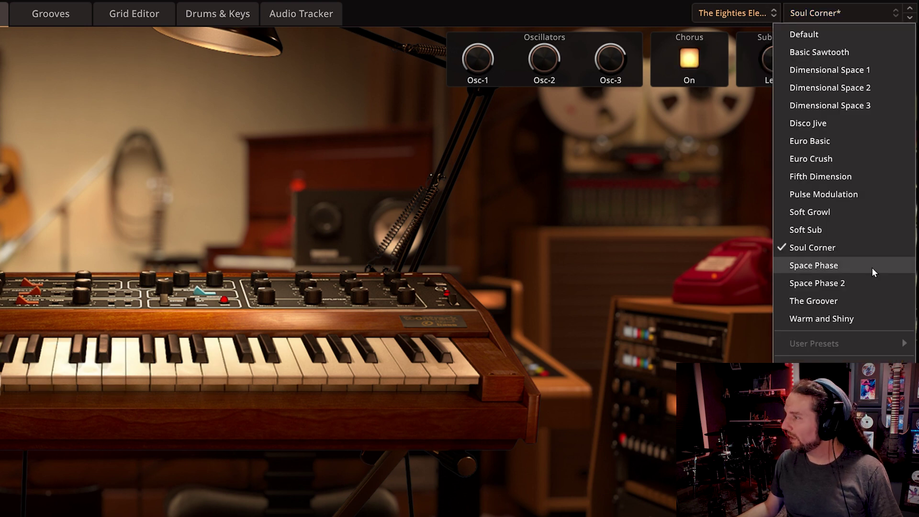
pyautogui.click(849, 266)
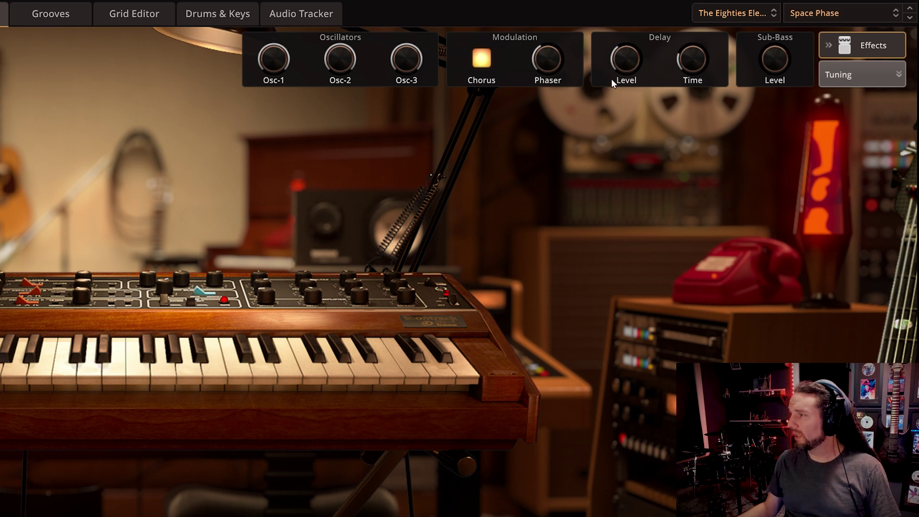
pyautogui.moveTo(626, 59); pyautogui.dragTo(622, 35)
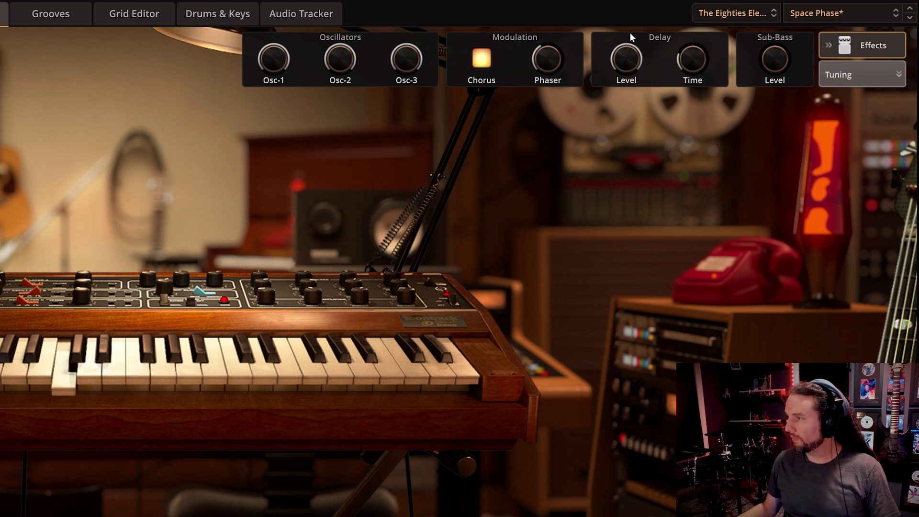
pyautogui.moveTo(693, 53); pyautogui.dragTo(686, 79)
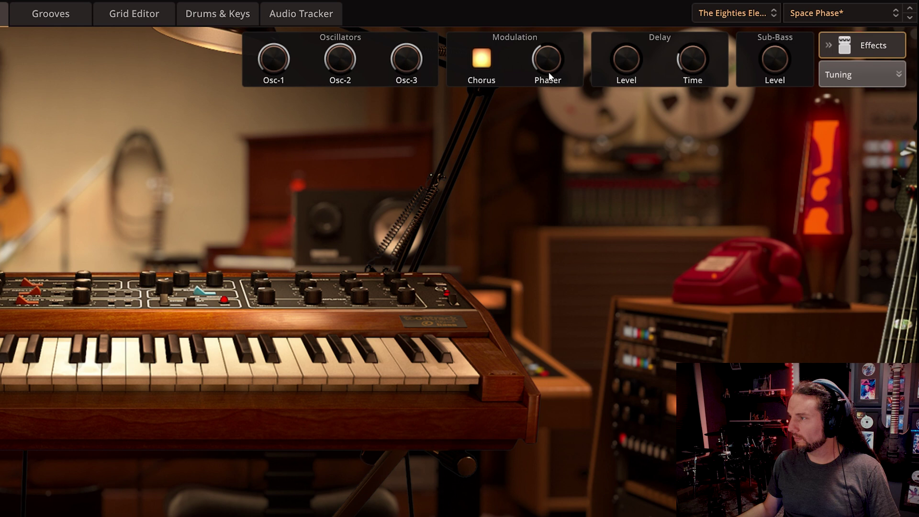
# Toggle the Space Phase chorus off and on, and vary its Phaser and Osc-3 levels
pyautogui.click(496, 72)
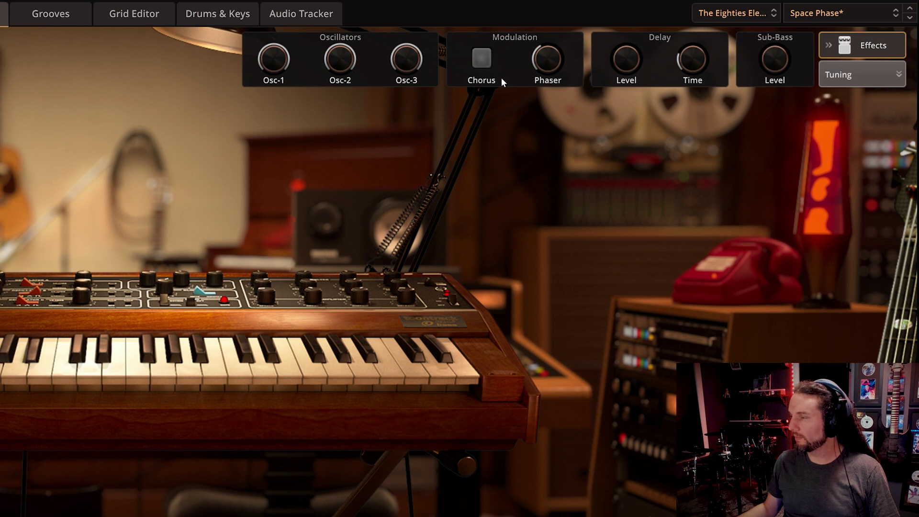
pyautogui.click(479, 59)
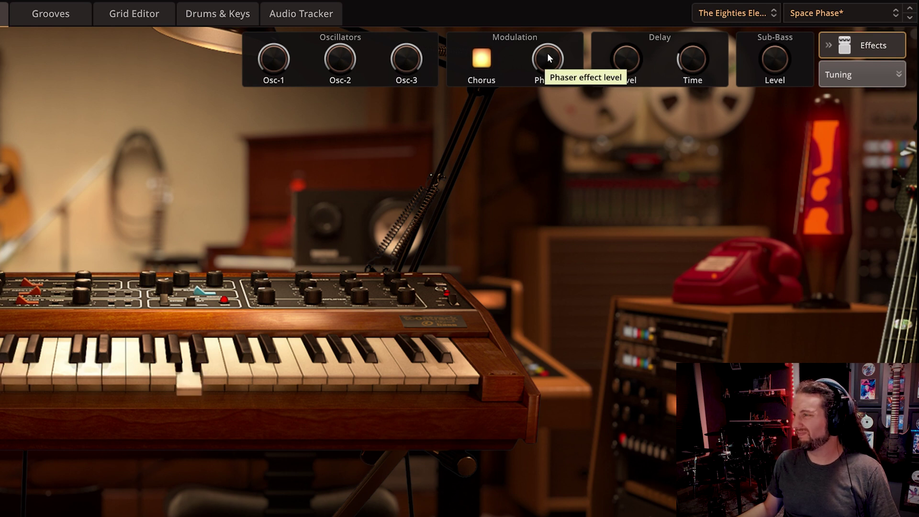
pyautogui.moveTo(548, 57); pyautogui.dragTo(538, 99)
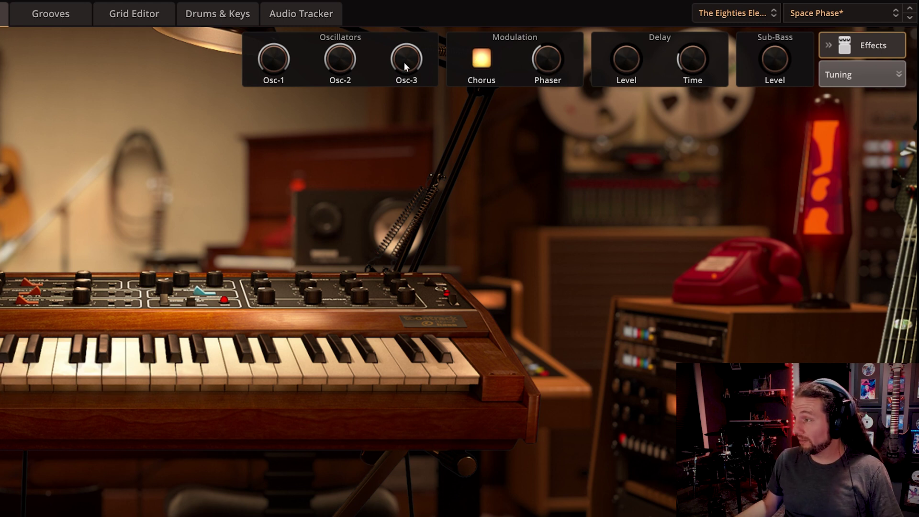
pyautogui.moveTo(403, 59); pyautogui.dragTo(415, 136)
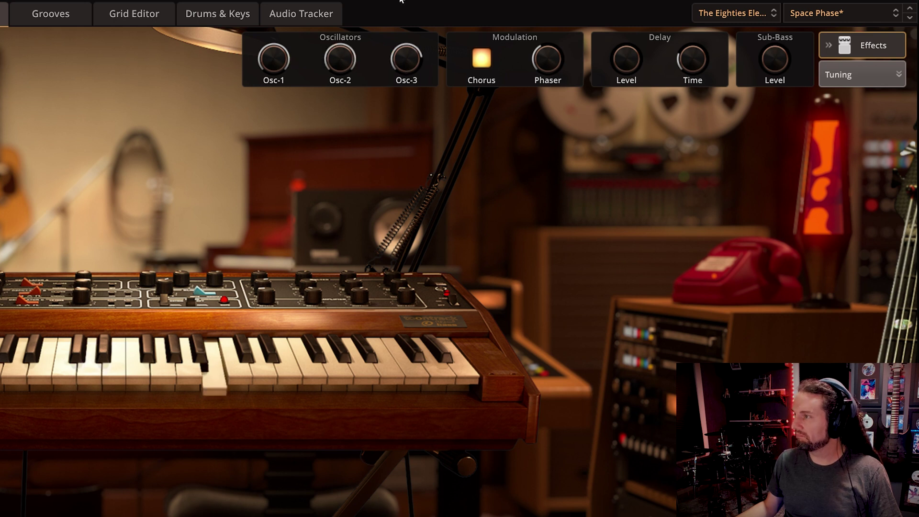
pyautogui.moveTo(405, 51); pyautogui.dragTo(406, 72)
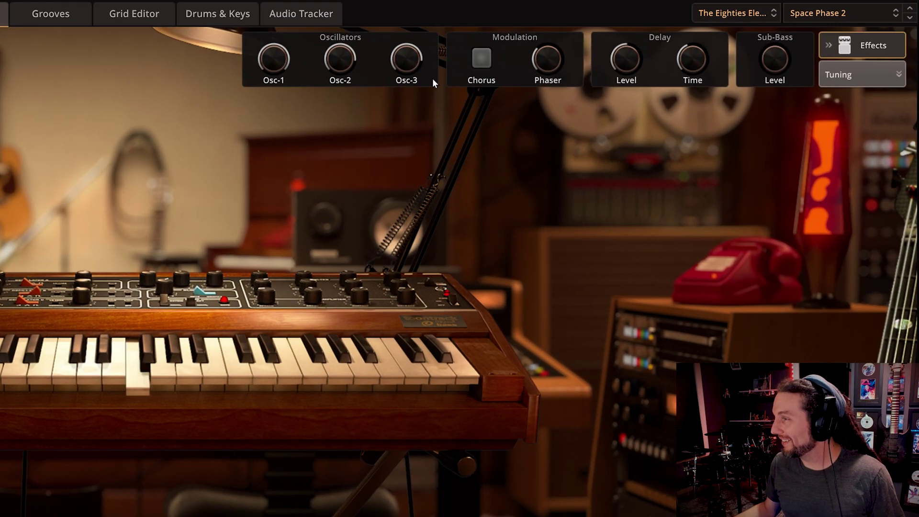
# Toggle the chorus of the Space Phase 2 preset, leaving it off, and vary its Phaser level
pyautogui.click(475, 62)
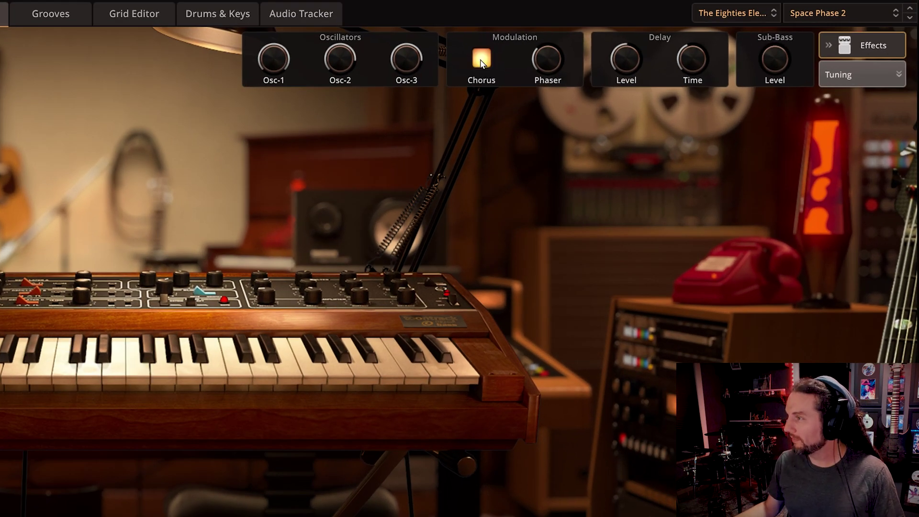
pyautogui.moveTo(567, 67); pyautogui.dragTo(548, 2)
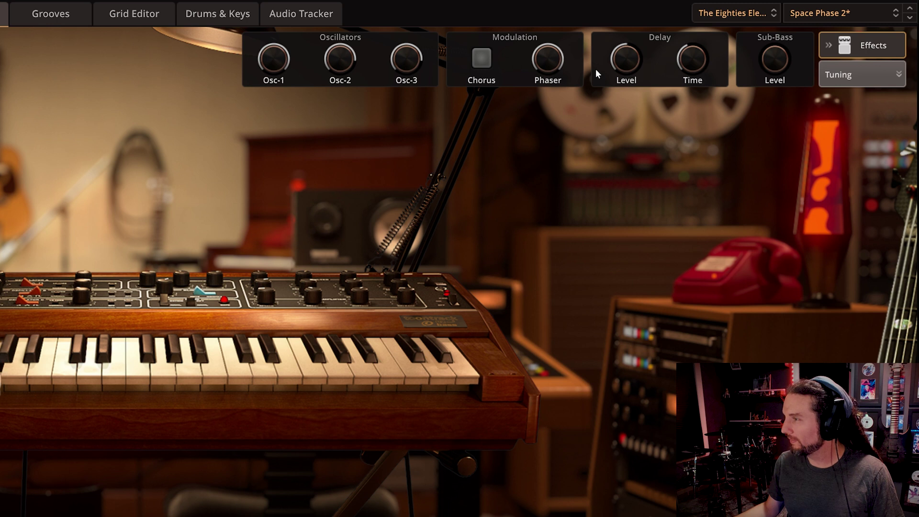
pyautogui.moveTo(544, 46); pyautogui.dragTo(548, 72)
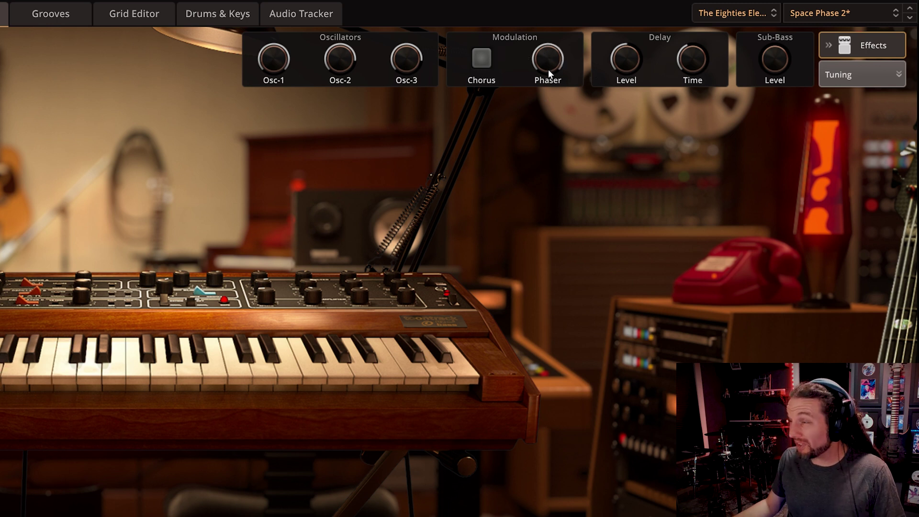
pyautogui.moveTo(546, 48); pyautogui.dragTo(523, 88)
pyautogui.click(481, 58)
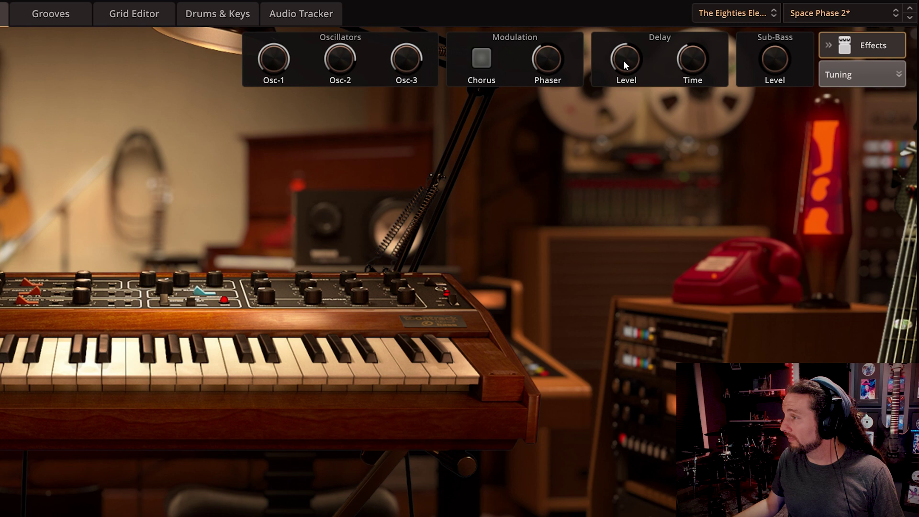
# Load The Groover preset and vary its oscillator Detune and Edge mix
pyautogui.click(843, 13)
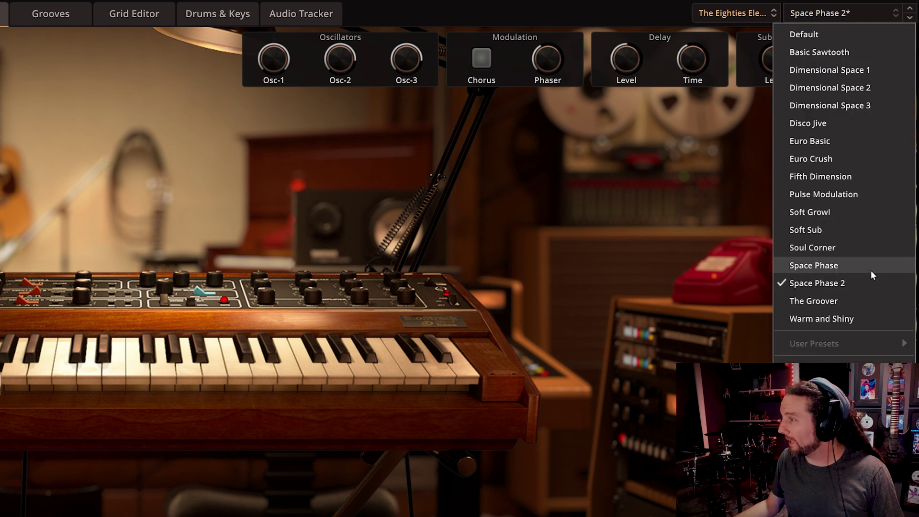
pyautogui.click(848, 302)
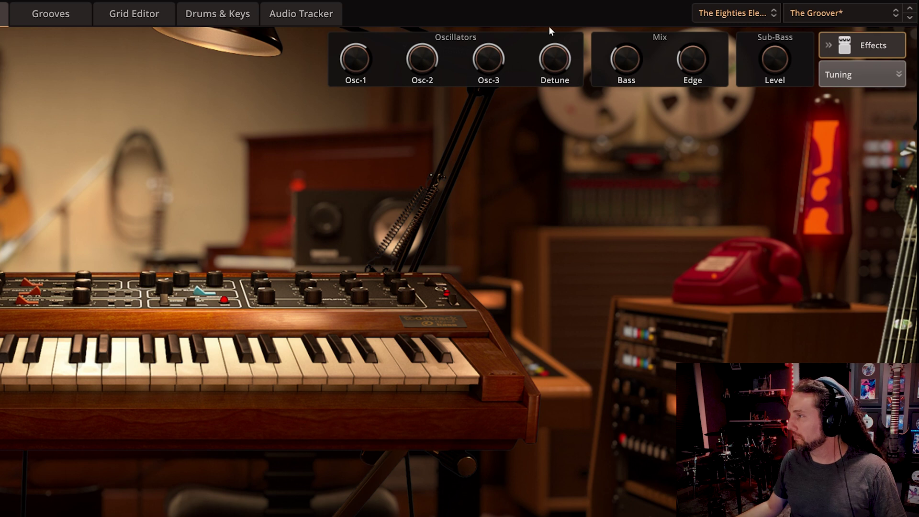
pyautogui.moveTo(555, 68)
pyautogui.mouseDown()
pyautogui.moveTo(556, 22)
pyautogui.moveTo(552, 57)
pyautogui.moveTo(558, 51)
pyautogui.mouseUp()
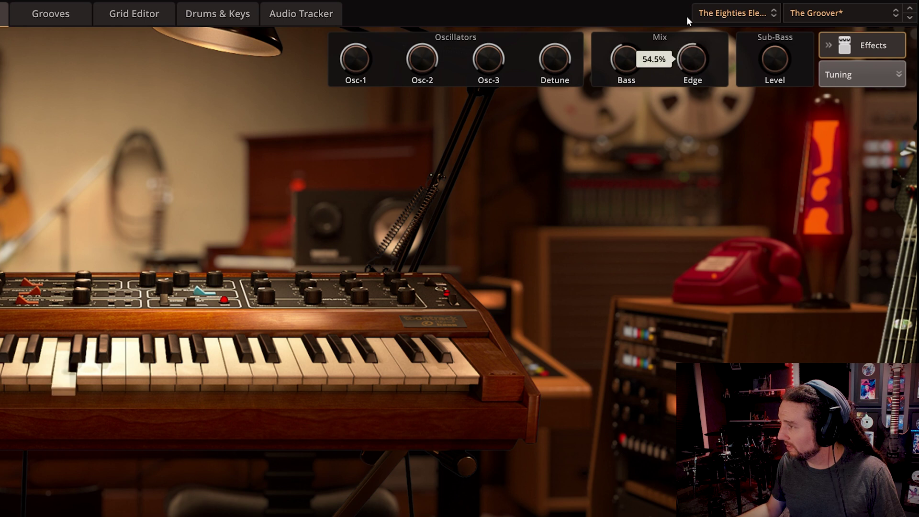
pyautogui.moveTo(695, 50); pyautogui.dragTo(694, 119)
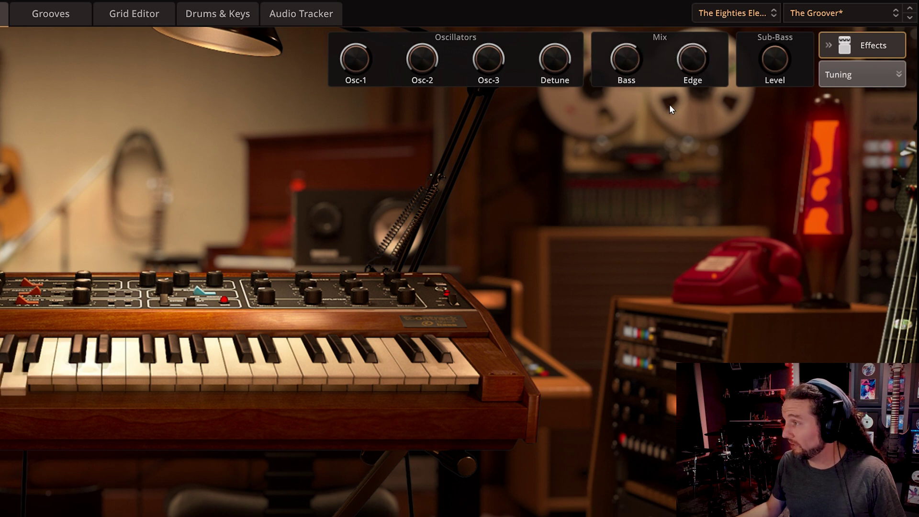
# Load the Warm and Shiny preset and vary its Osc-3, Osc-2 and Osc-1 levels and its chorus, leaving the chorus on
pyautogui.click(821, 13)
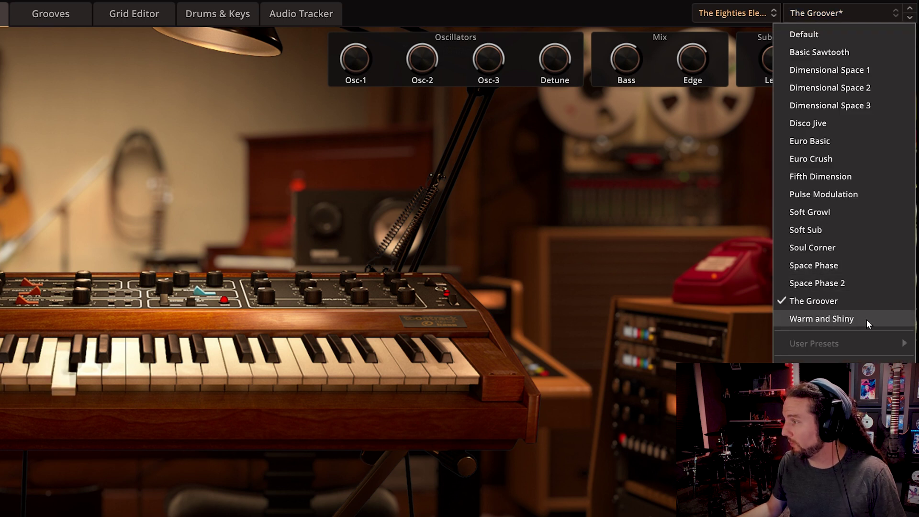
pyautogui.click(865, 319)
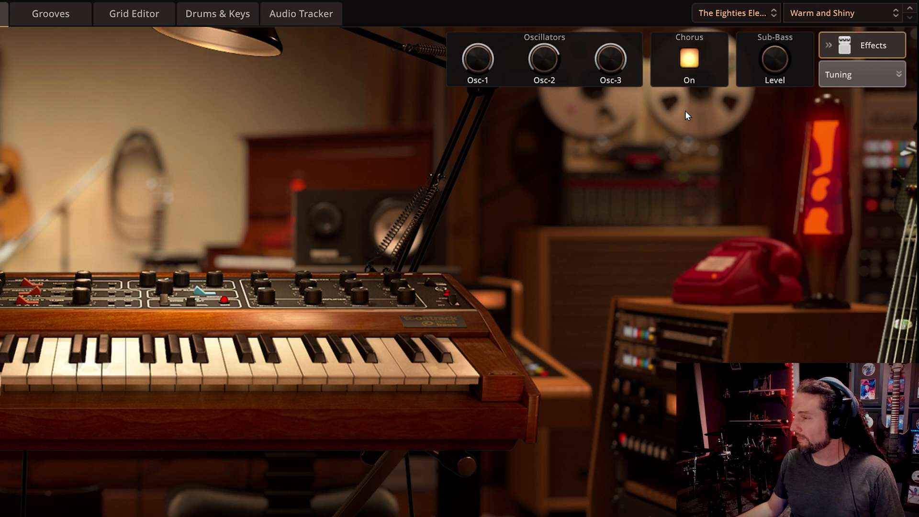
pyautogui.moveTo(613, 54)
pyautogui.moveTo(611, 50); pyautogui.dragTo(612, 83)
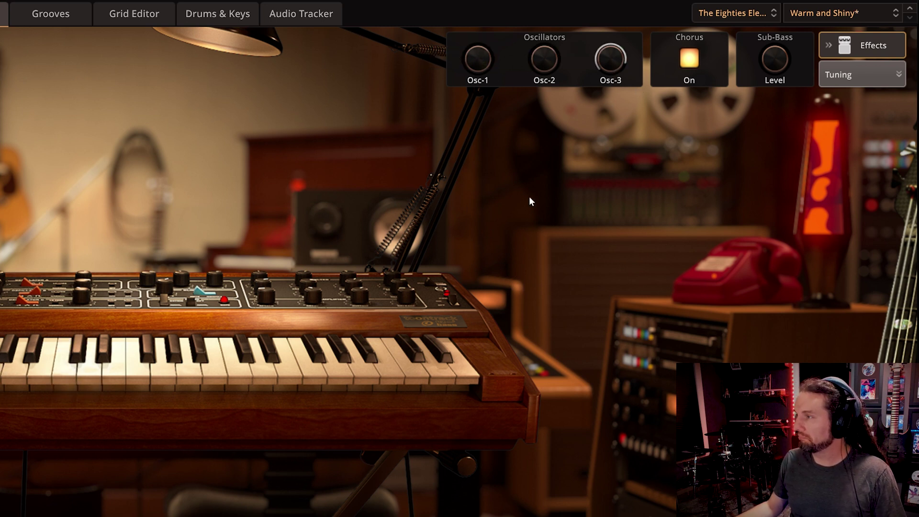
pyautogui.moveTo(540, 56); pyautogui.dragTo(538, 29)
pyautogui.moveTo(477, 58); pyautogui.dragTo(474, 21)
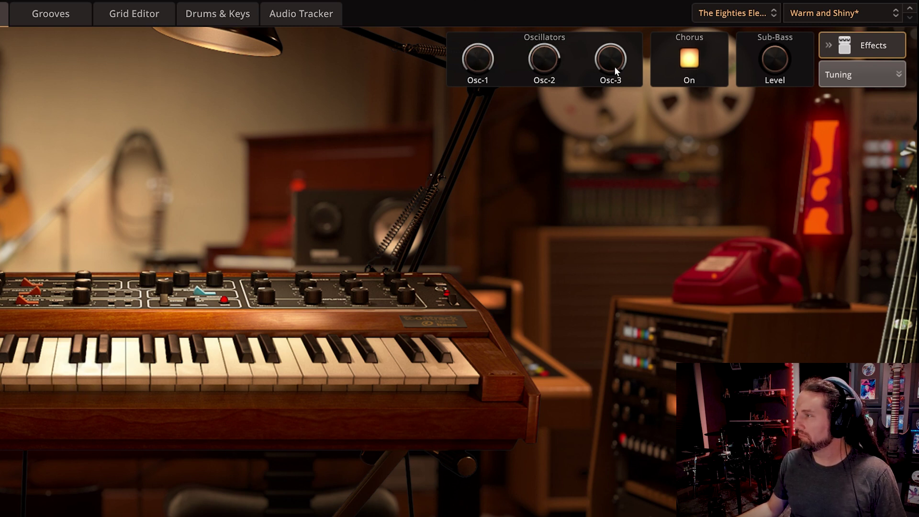
pyautogui.click(690, 60)
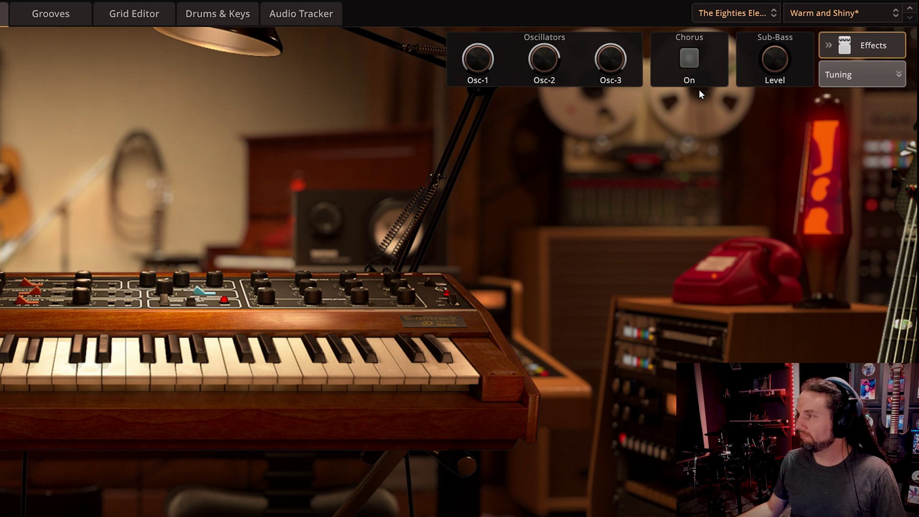
pyautogui.click(688, 59)
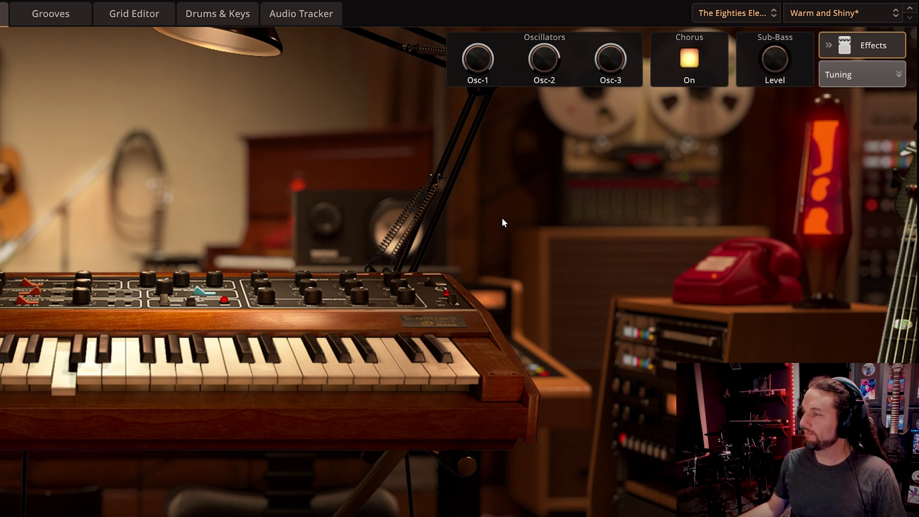